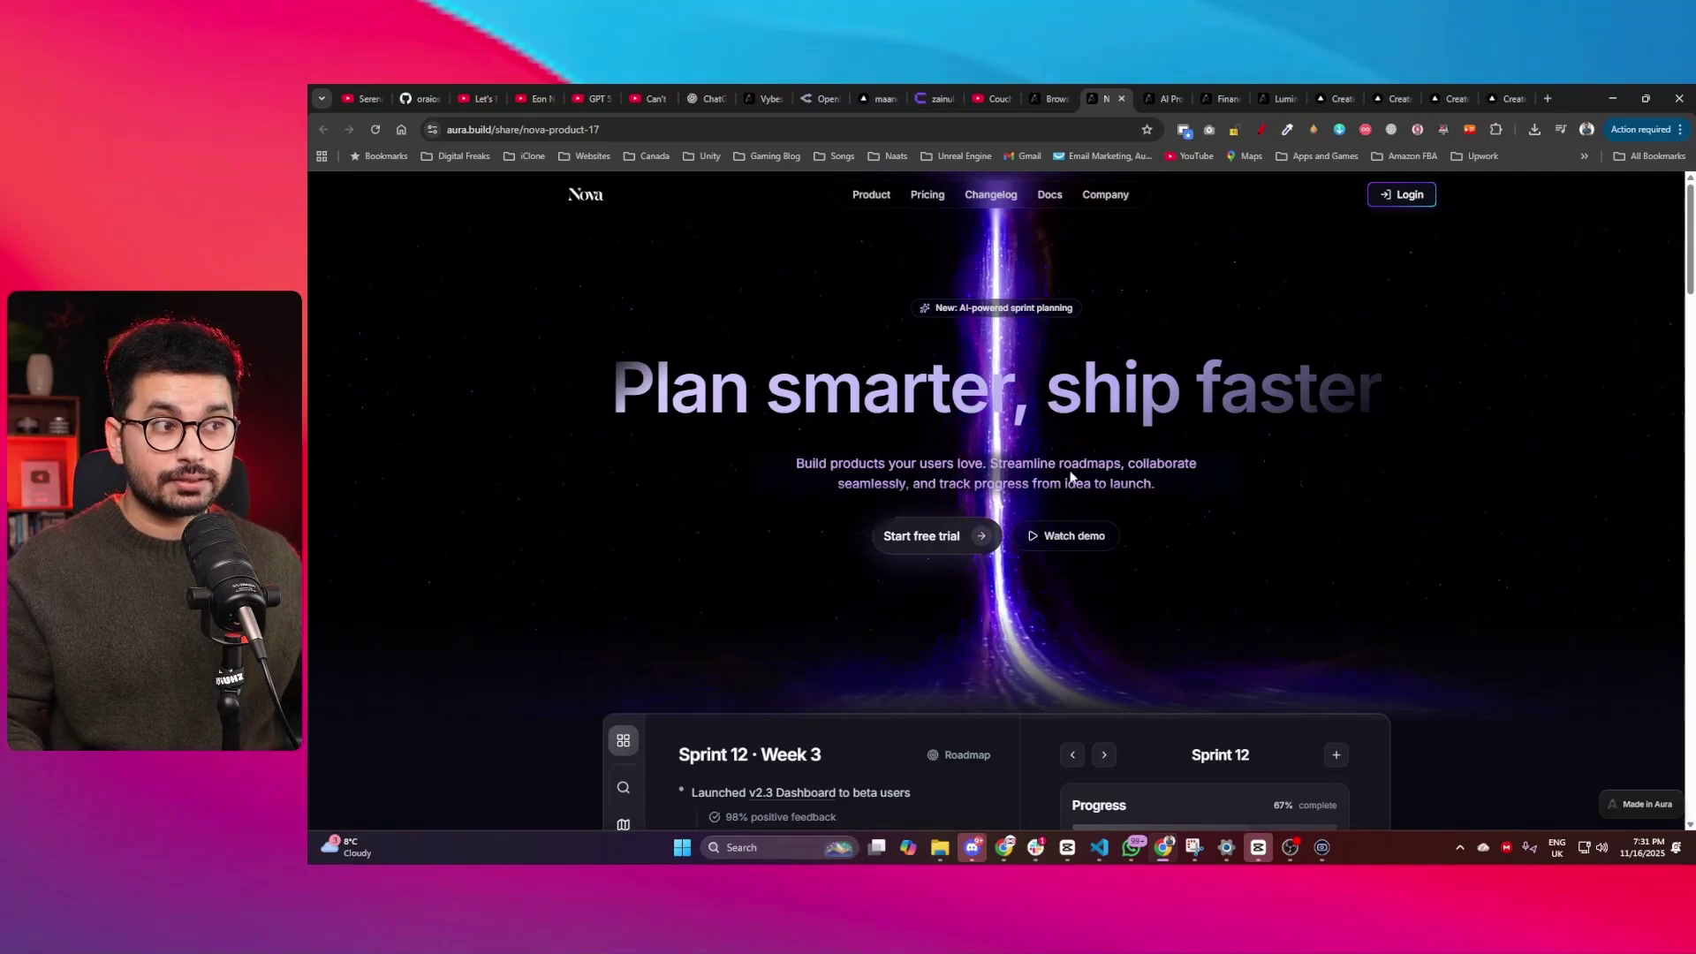
- Flip through the example site tabs, ending on the Aura components browse page
{"action": "left_click", "coordinate": [1166, 95]}
{"action": "left_click", "coordinate": [1218, 88]}
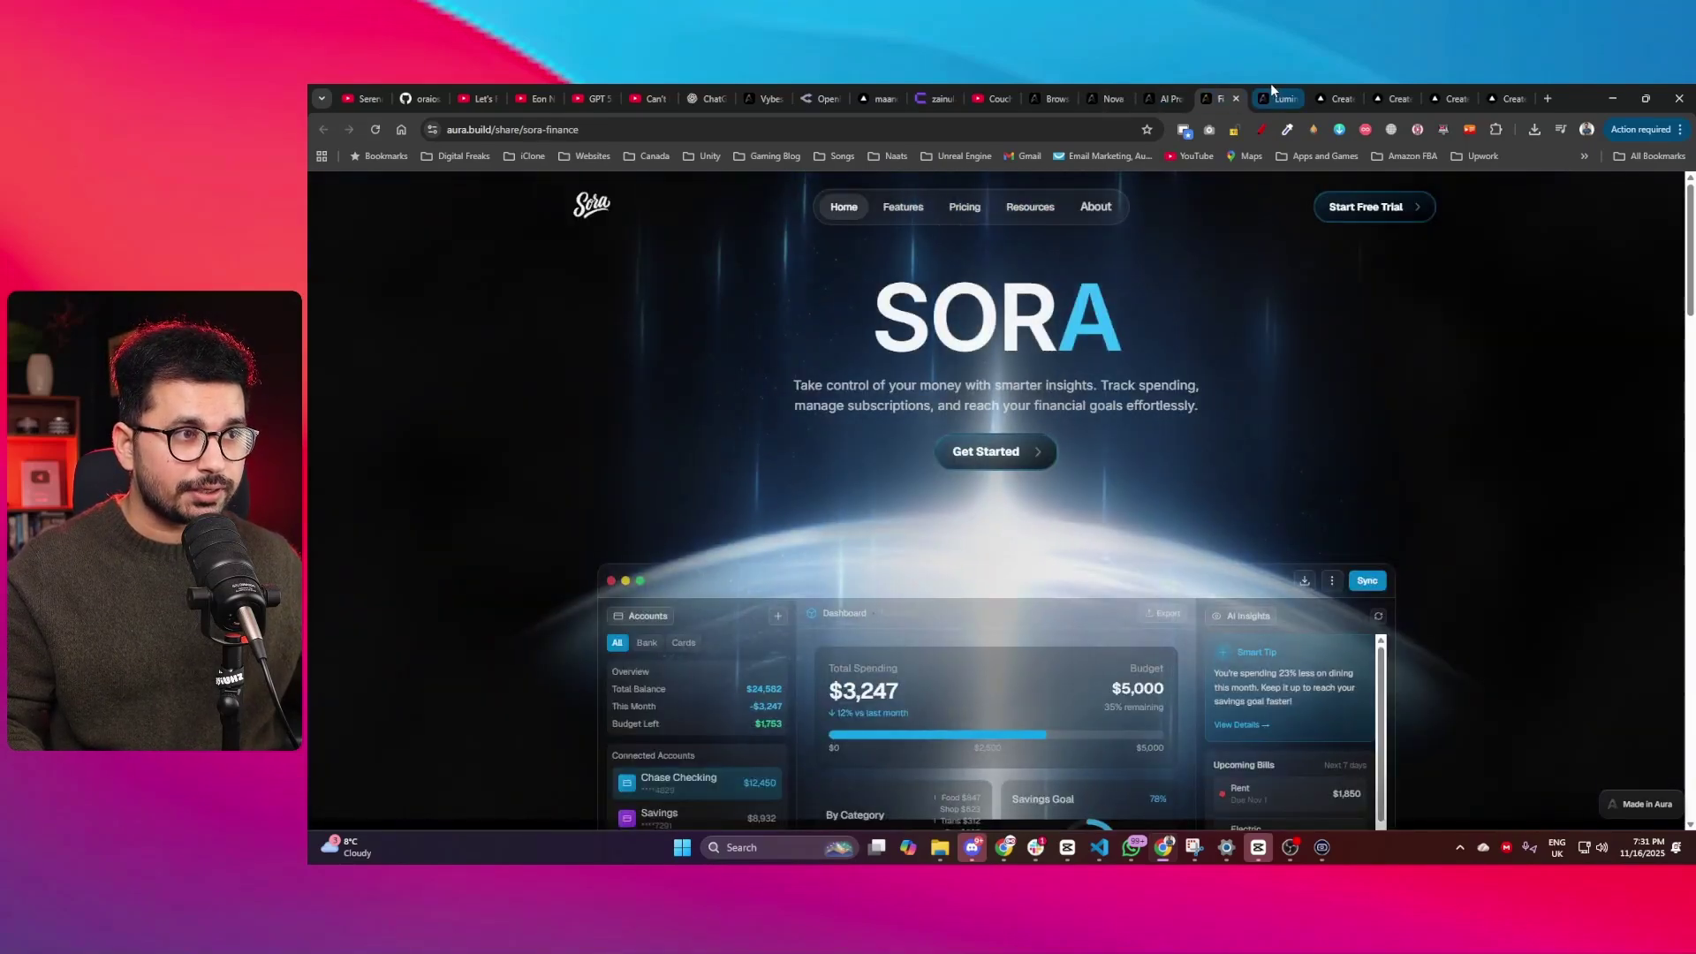
{"action": "left_click", "coordinate": [1272, 88]}
{"action": "left_click", "coordinate": [1111, 88]}
{"action": "left_click", "coordinate": [1055, 97]}
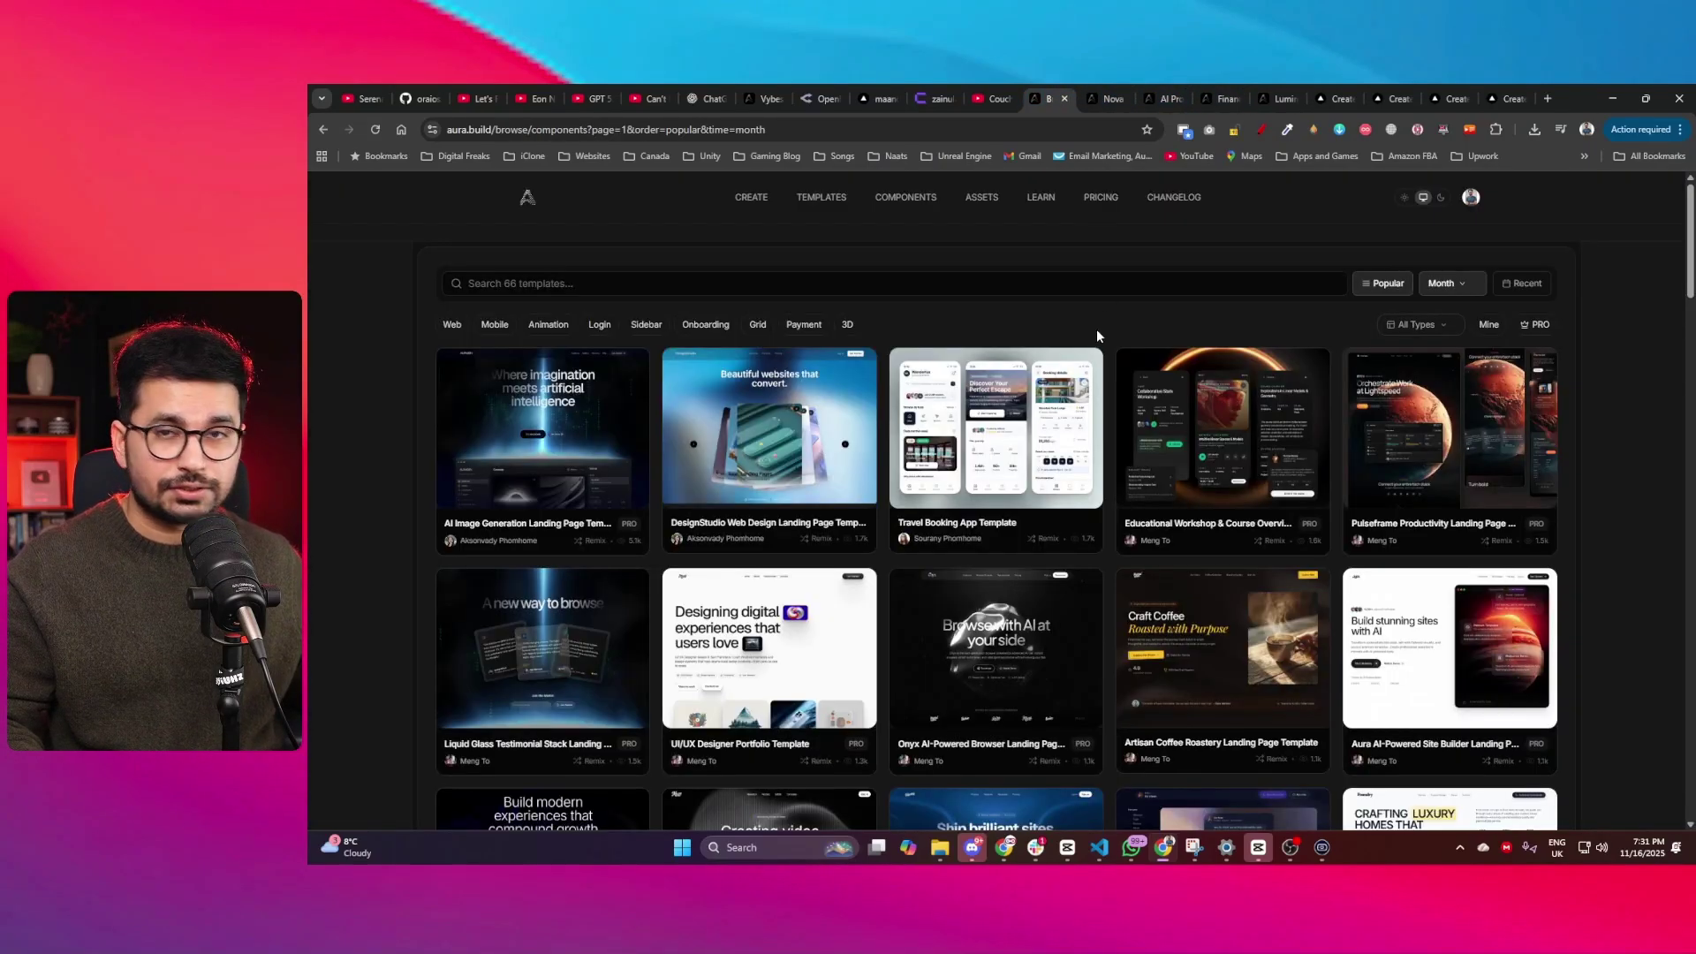
- Cycle through the Nova, dashboards, assistant, onboarding and Craft Coffee pages, then return to Vybes.dev
{"action": "key", "text": "ctrl+Tab"}
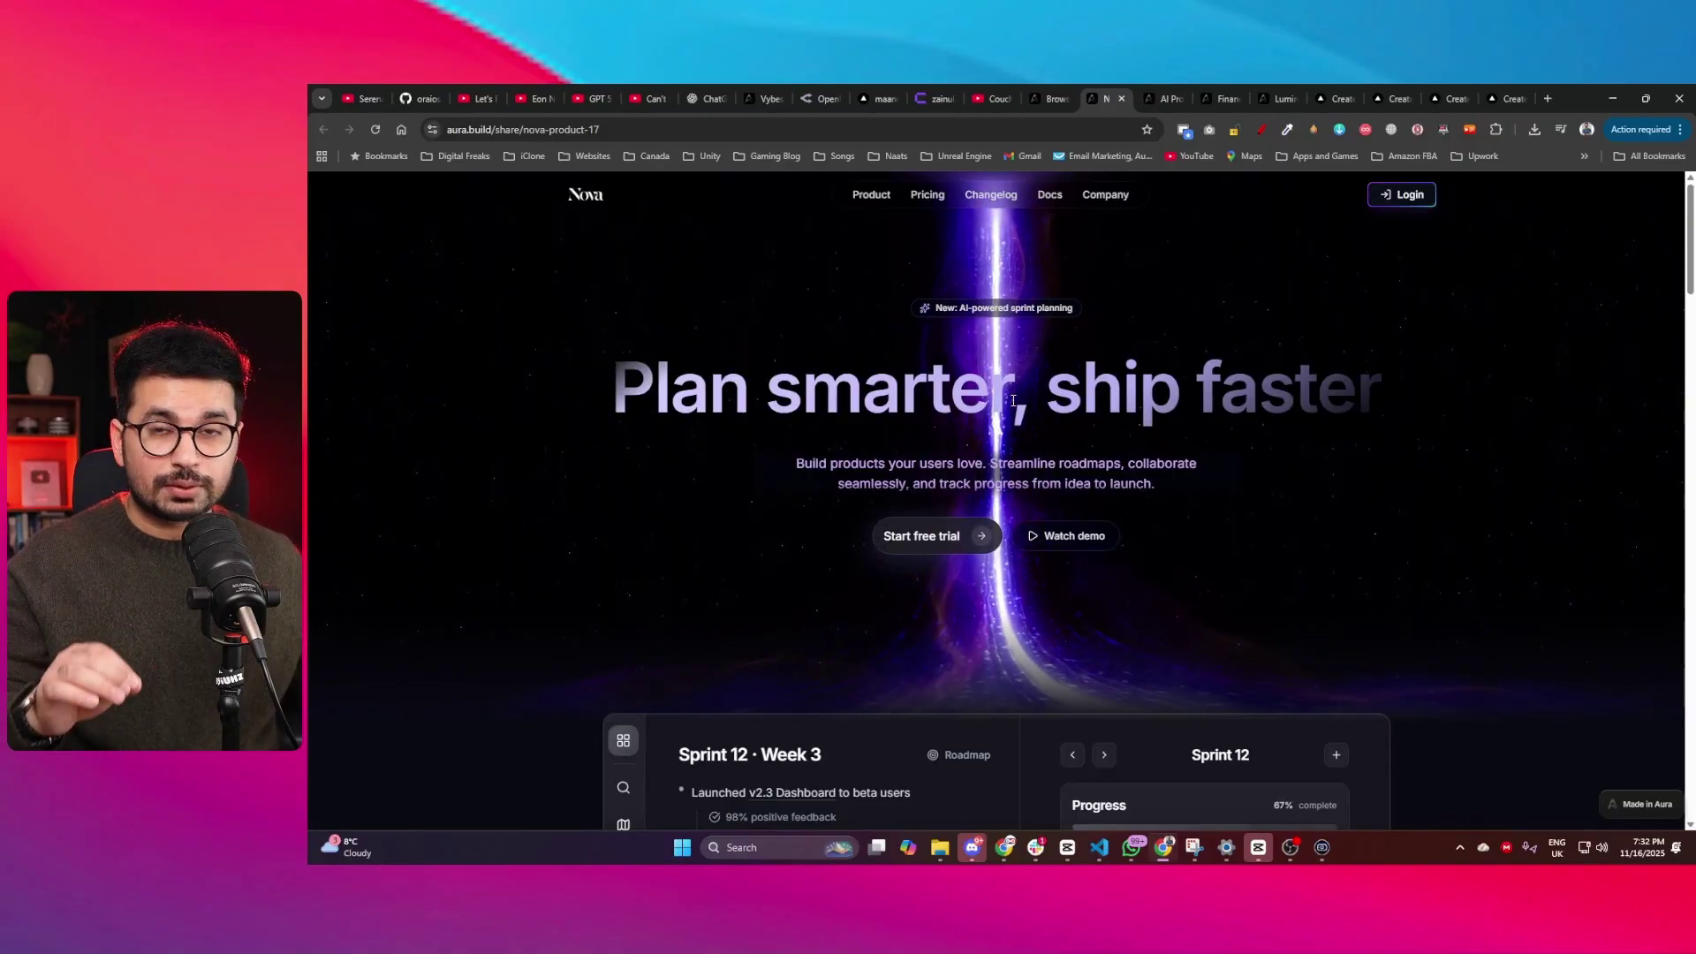
{"action": "left_click", "coordinate": [1340, 90]}
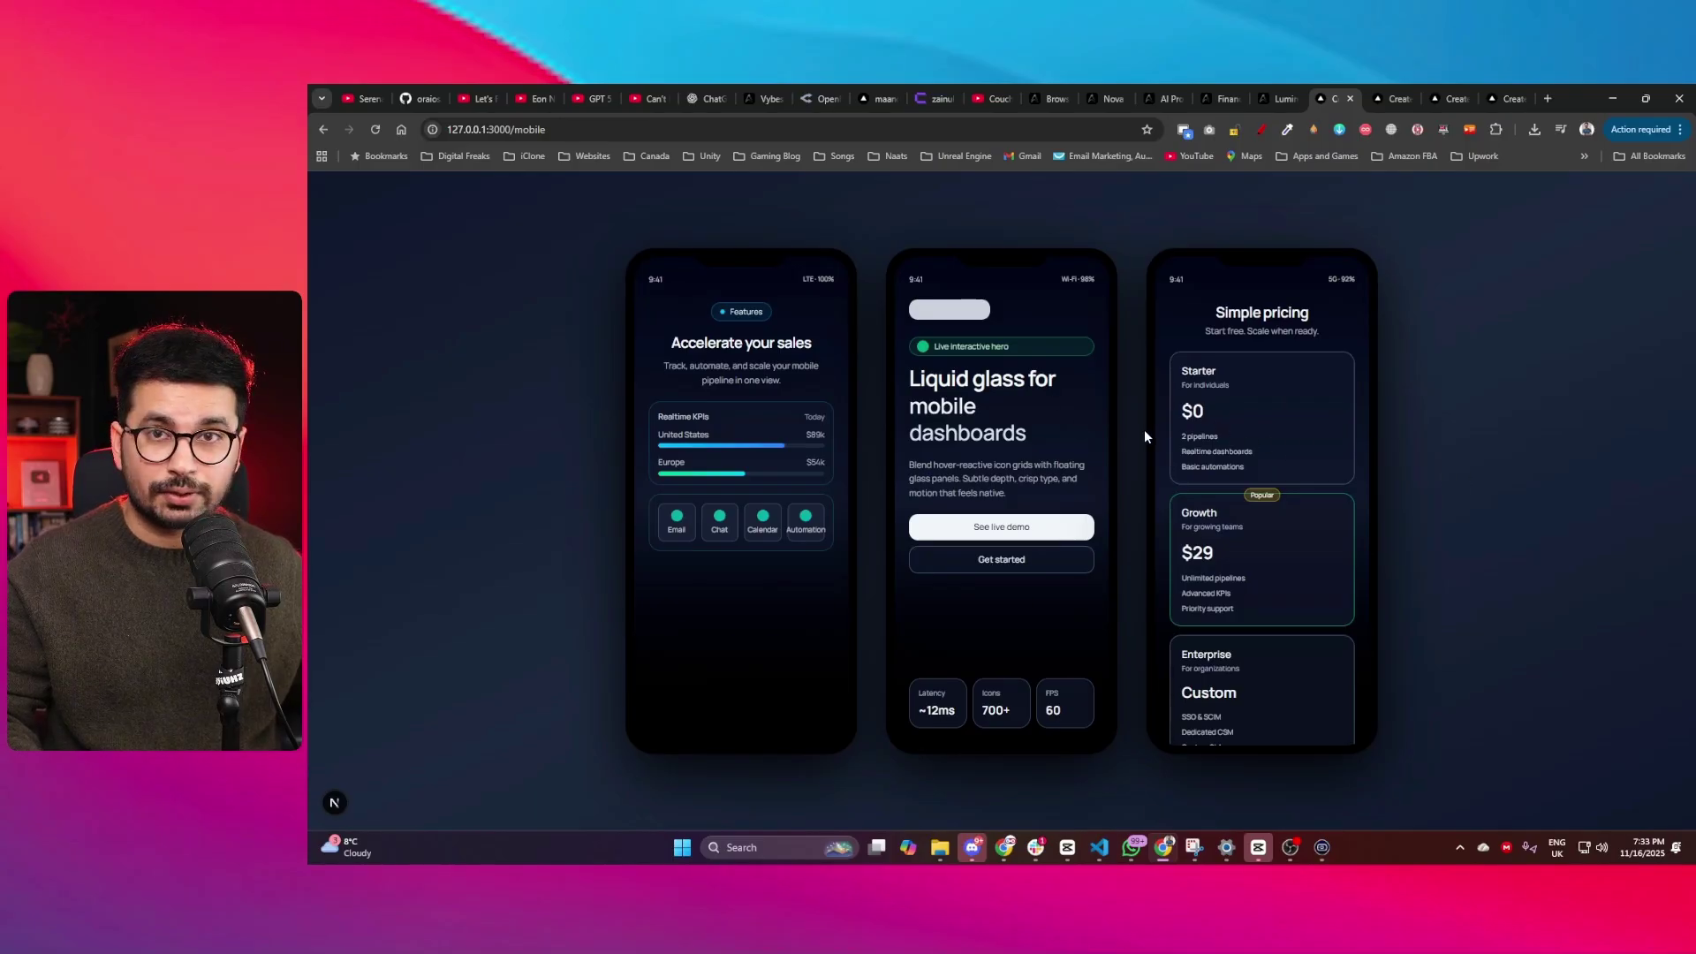
{"action": "left_click", "coordinate": [1390, 88]}
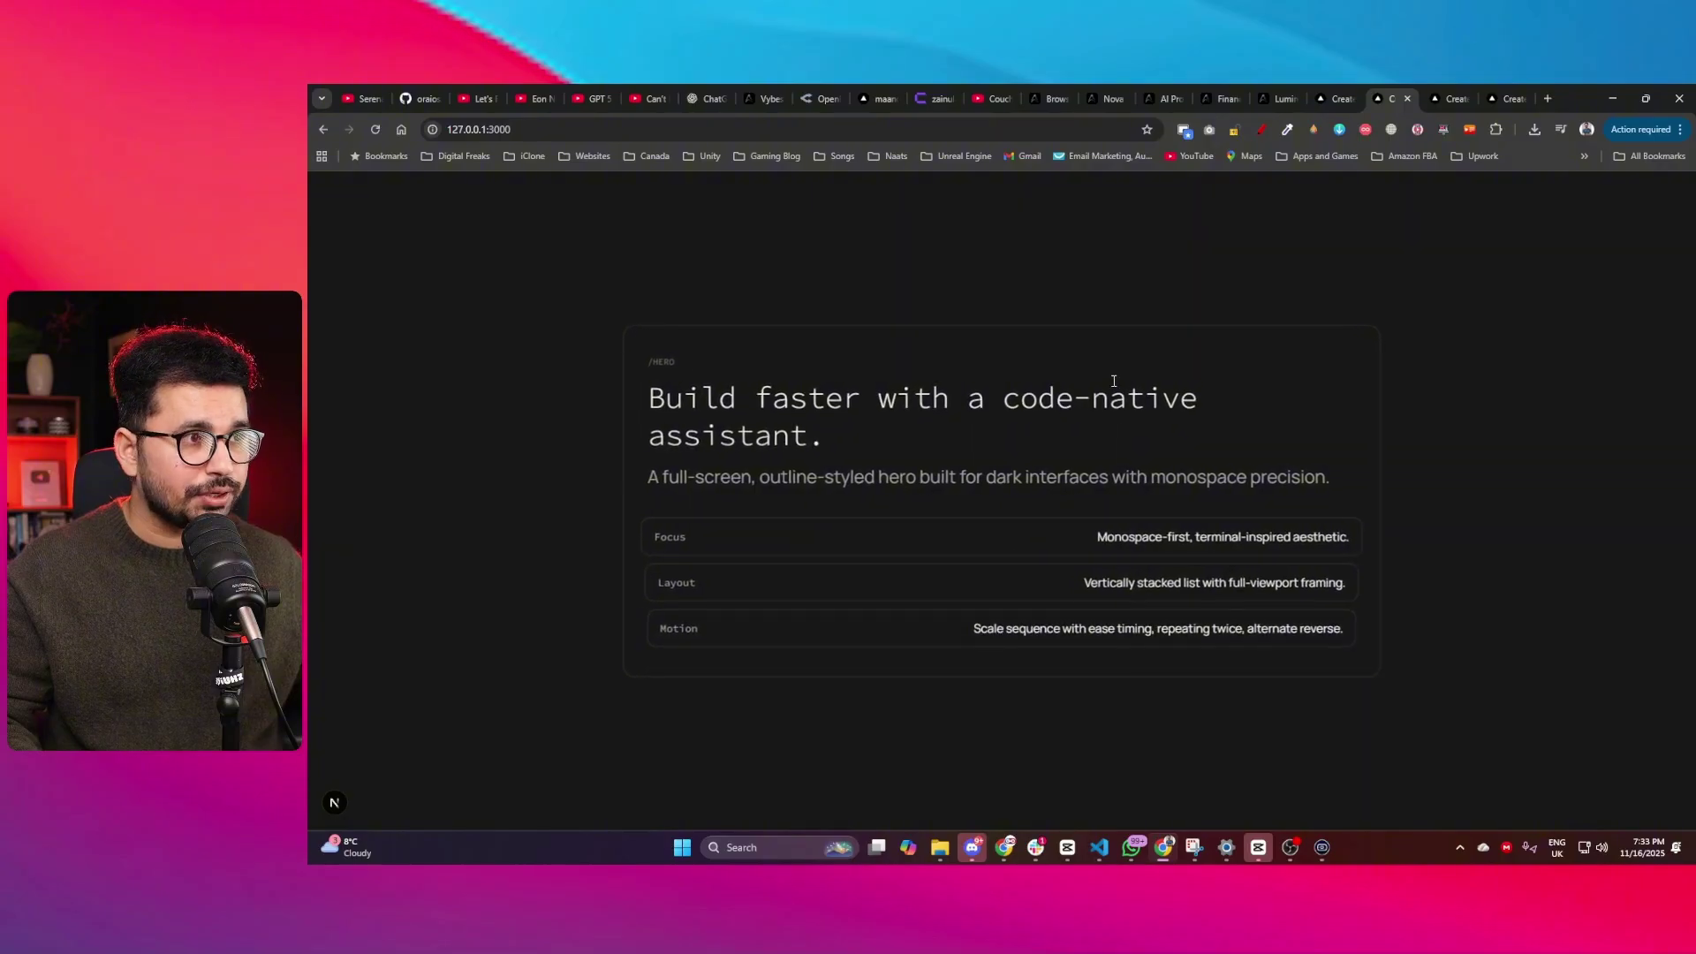
{"action": "key", "text": "ctrl+9"}
{"action": "left_click", "coordinate": [1454, 86]}
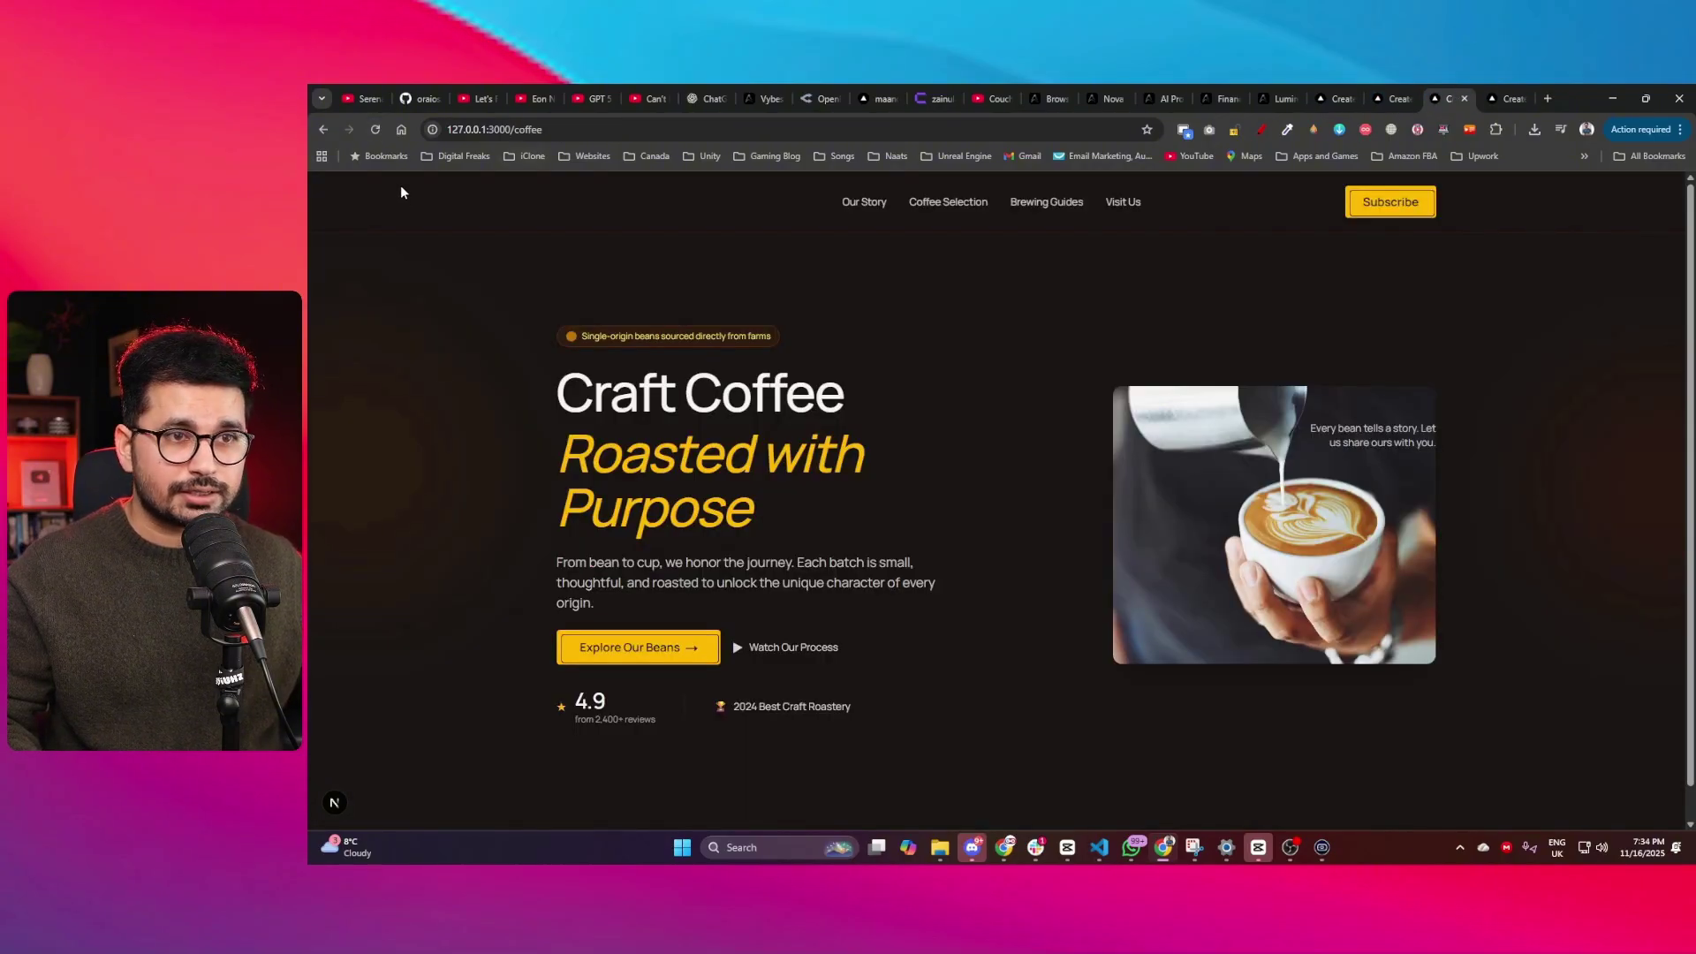
{"action": "key", "text": "ctrl+8"}
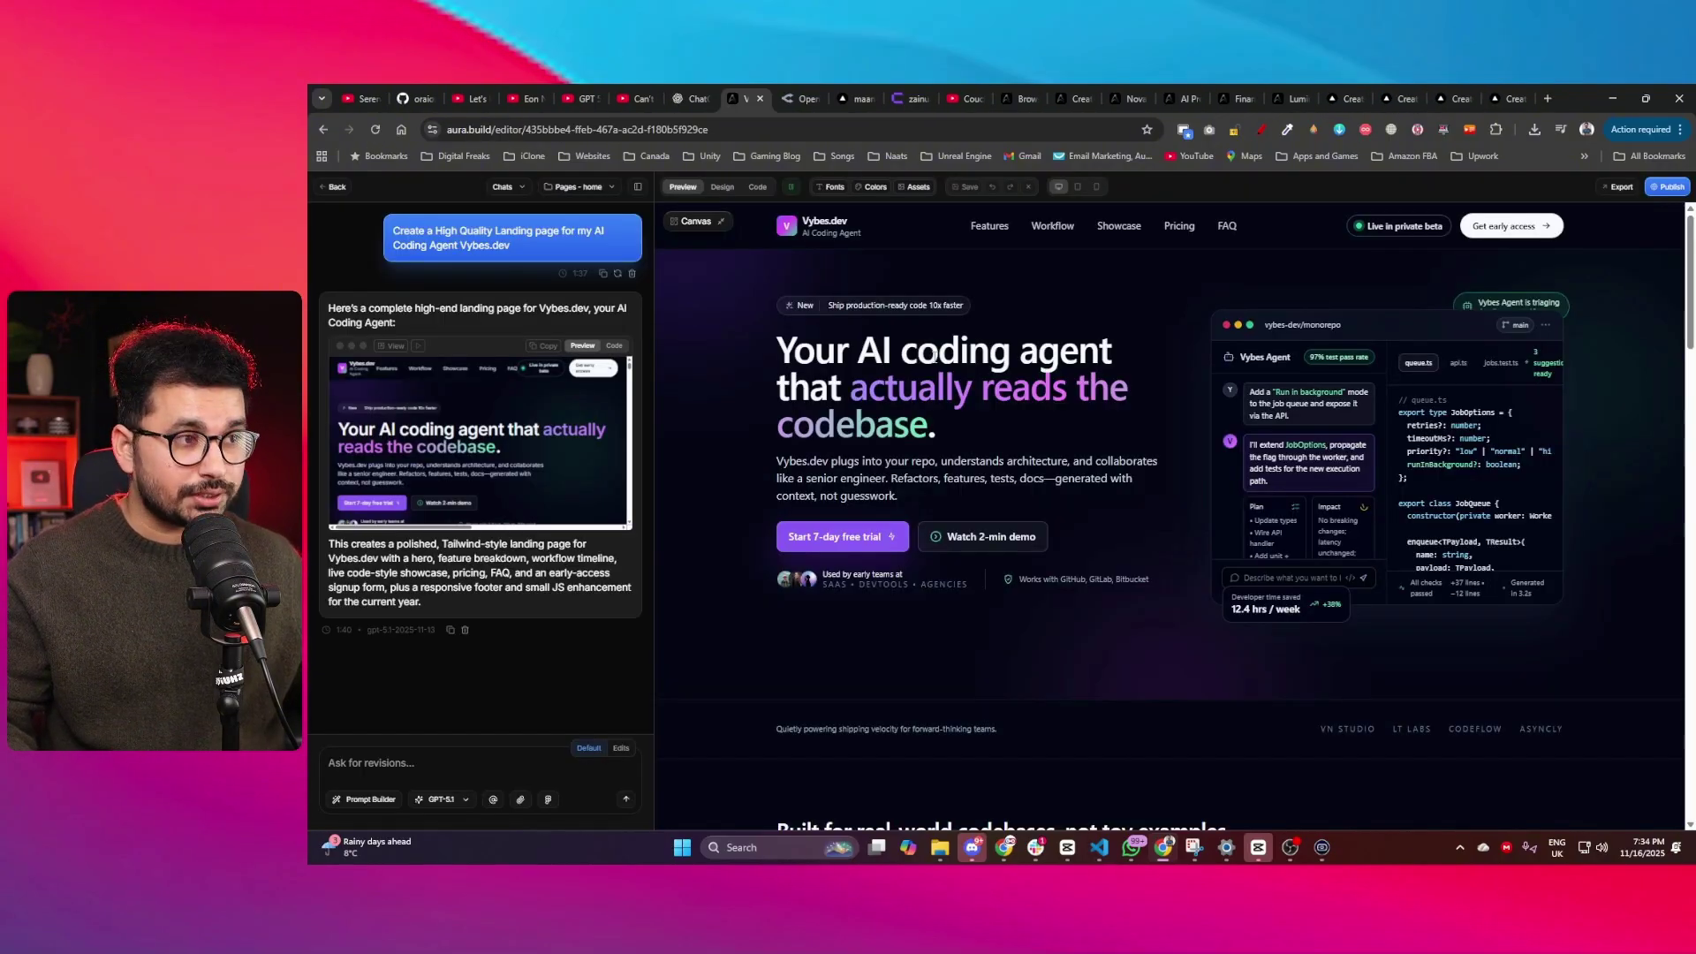
- Scroll the Vybes.dev preview down to pricing, then switch to the aura.build home tab
{"action": "scroll", "coordinate": [1179, 426], "scroll_direction": "down", "scroll_amount": 10}
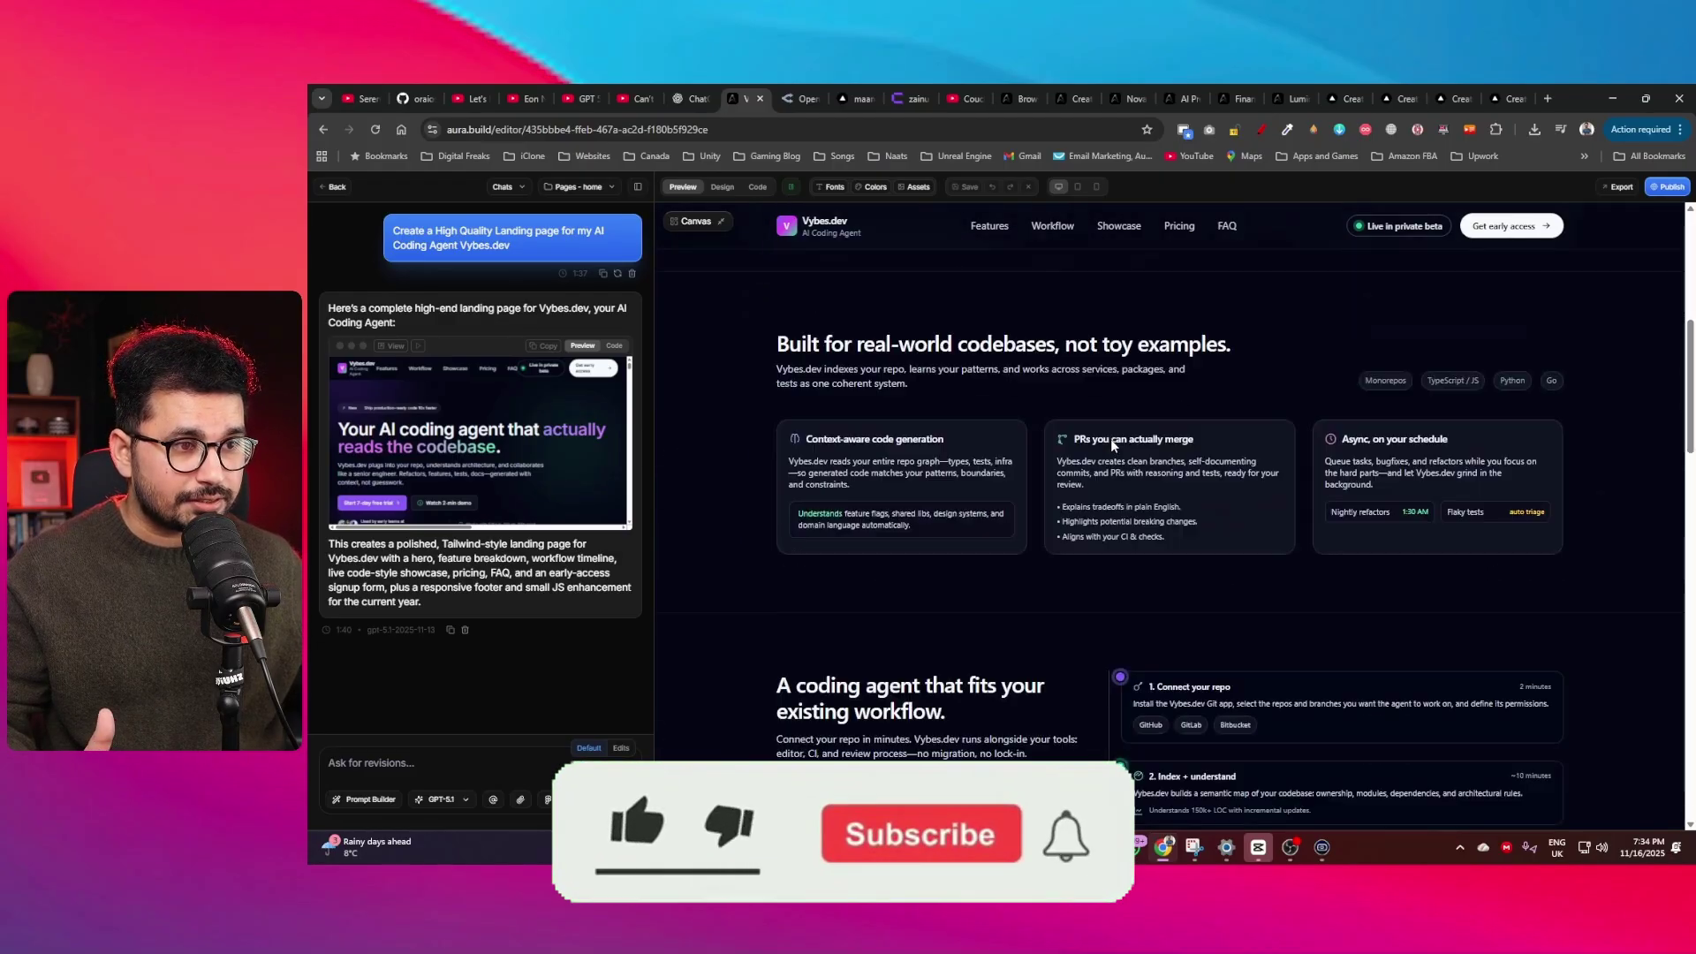
{"action": "scroll", "coordinate": [1092, 442], "scroll_direction": "down", "scroll_amount": 10}
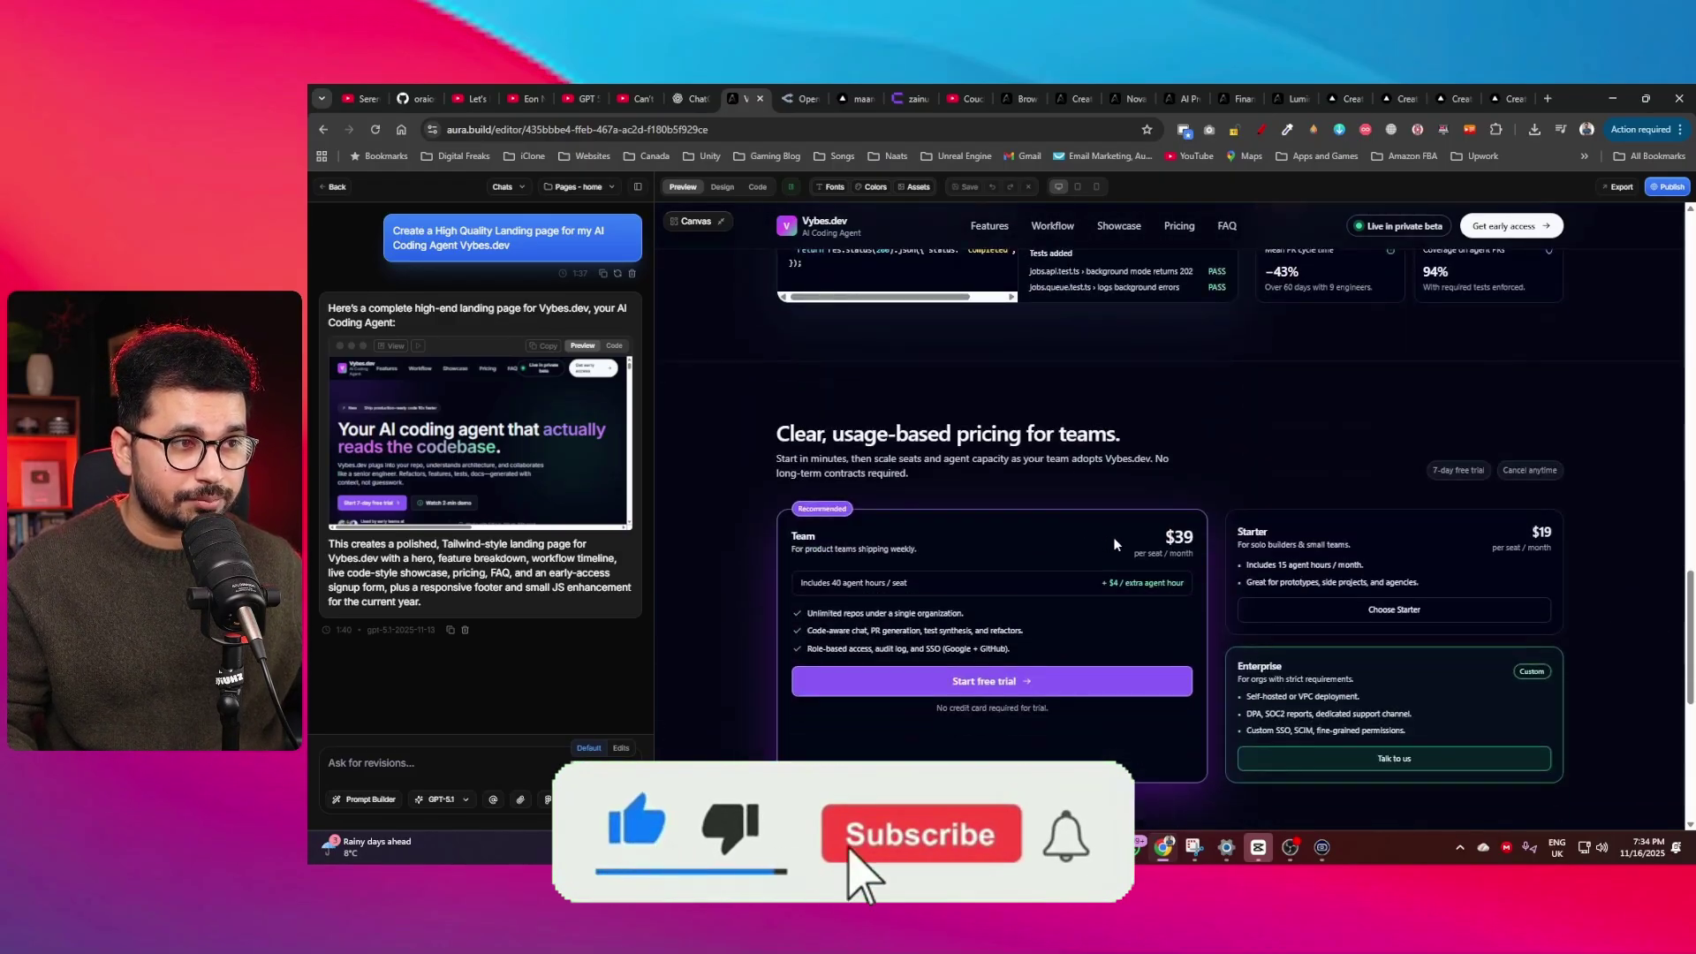
{"action": "left_click", "coordinate": [1021, 98]}
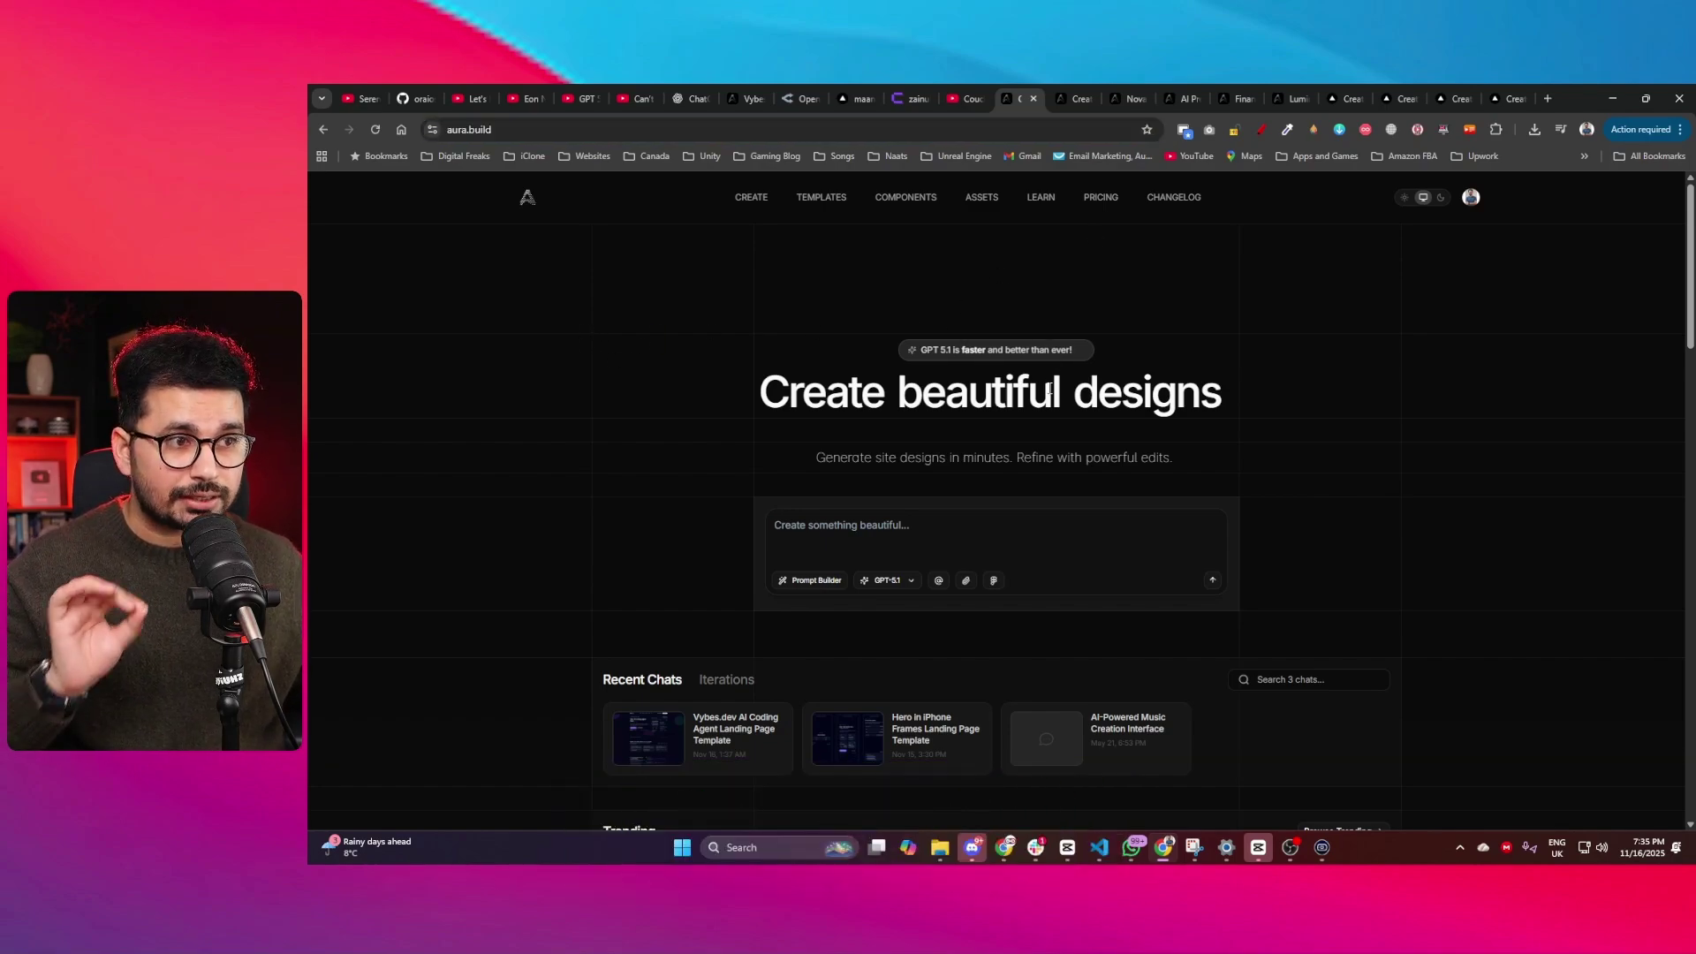
{"action": "left_click", "coordinate": [1391, 88]}
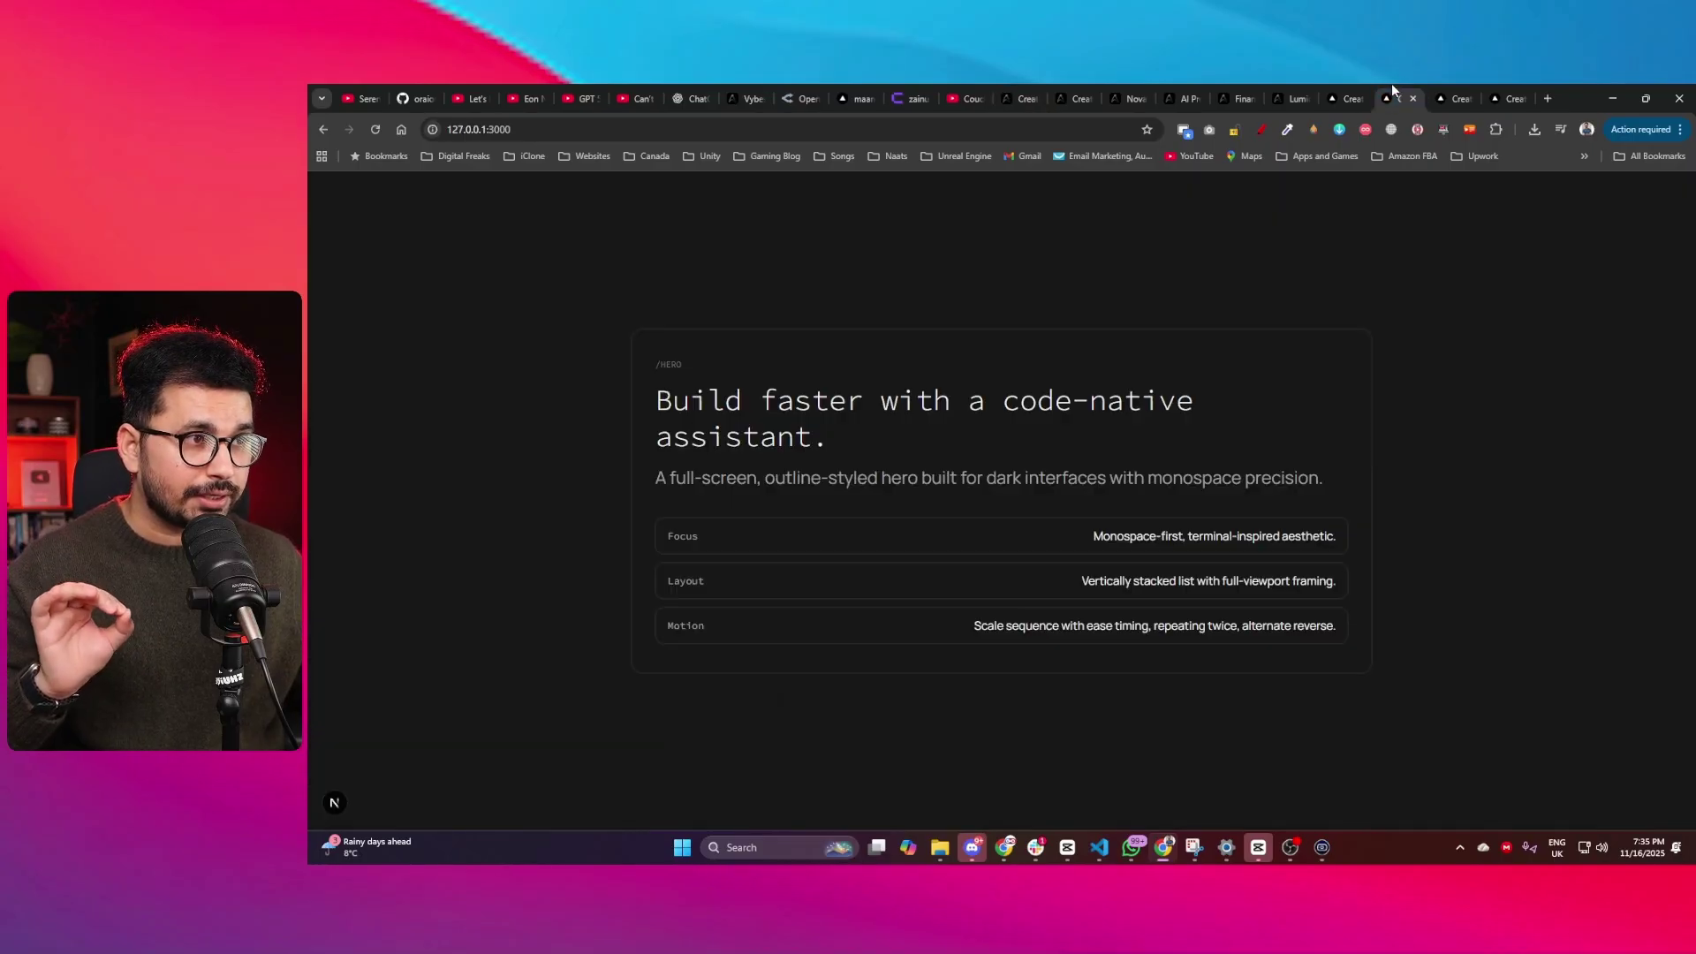
{"action": "left_click", "coordinate": [1365, 88]}
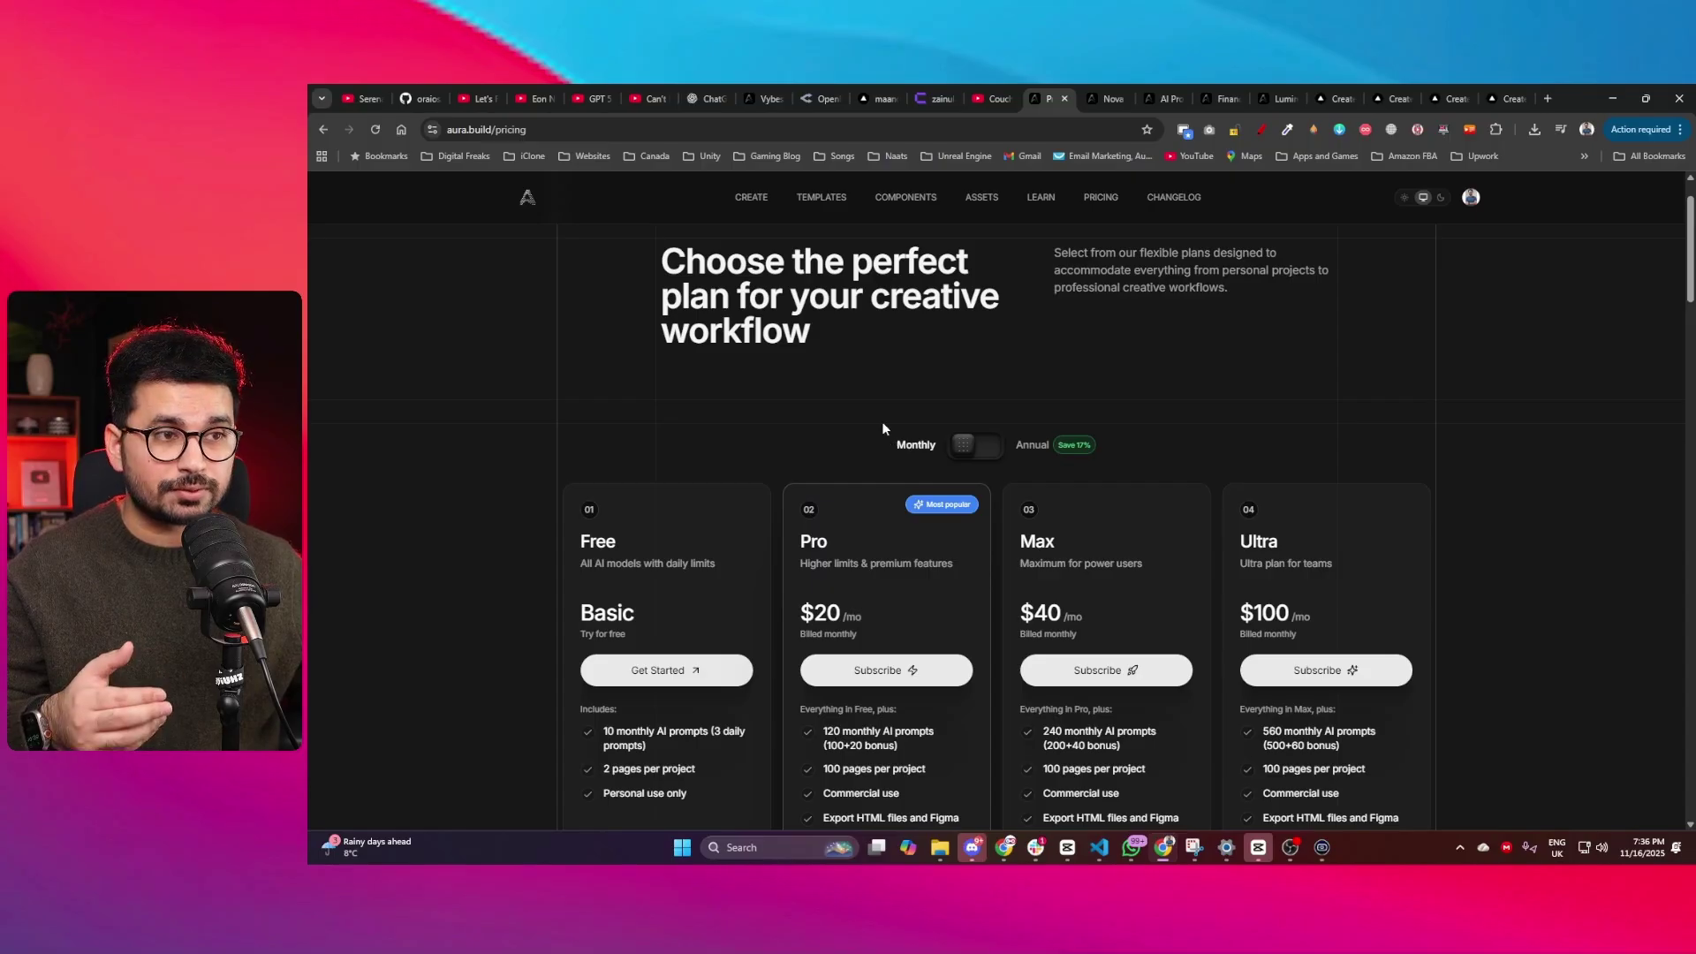
{"action": "key", "text": "alt+Left"}
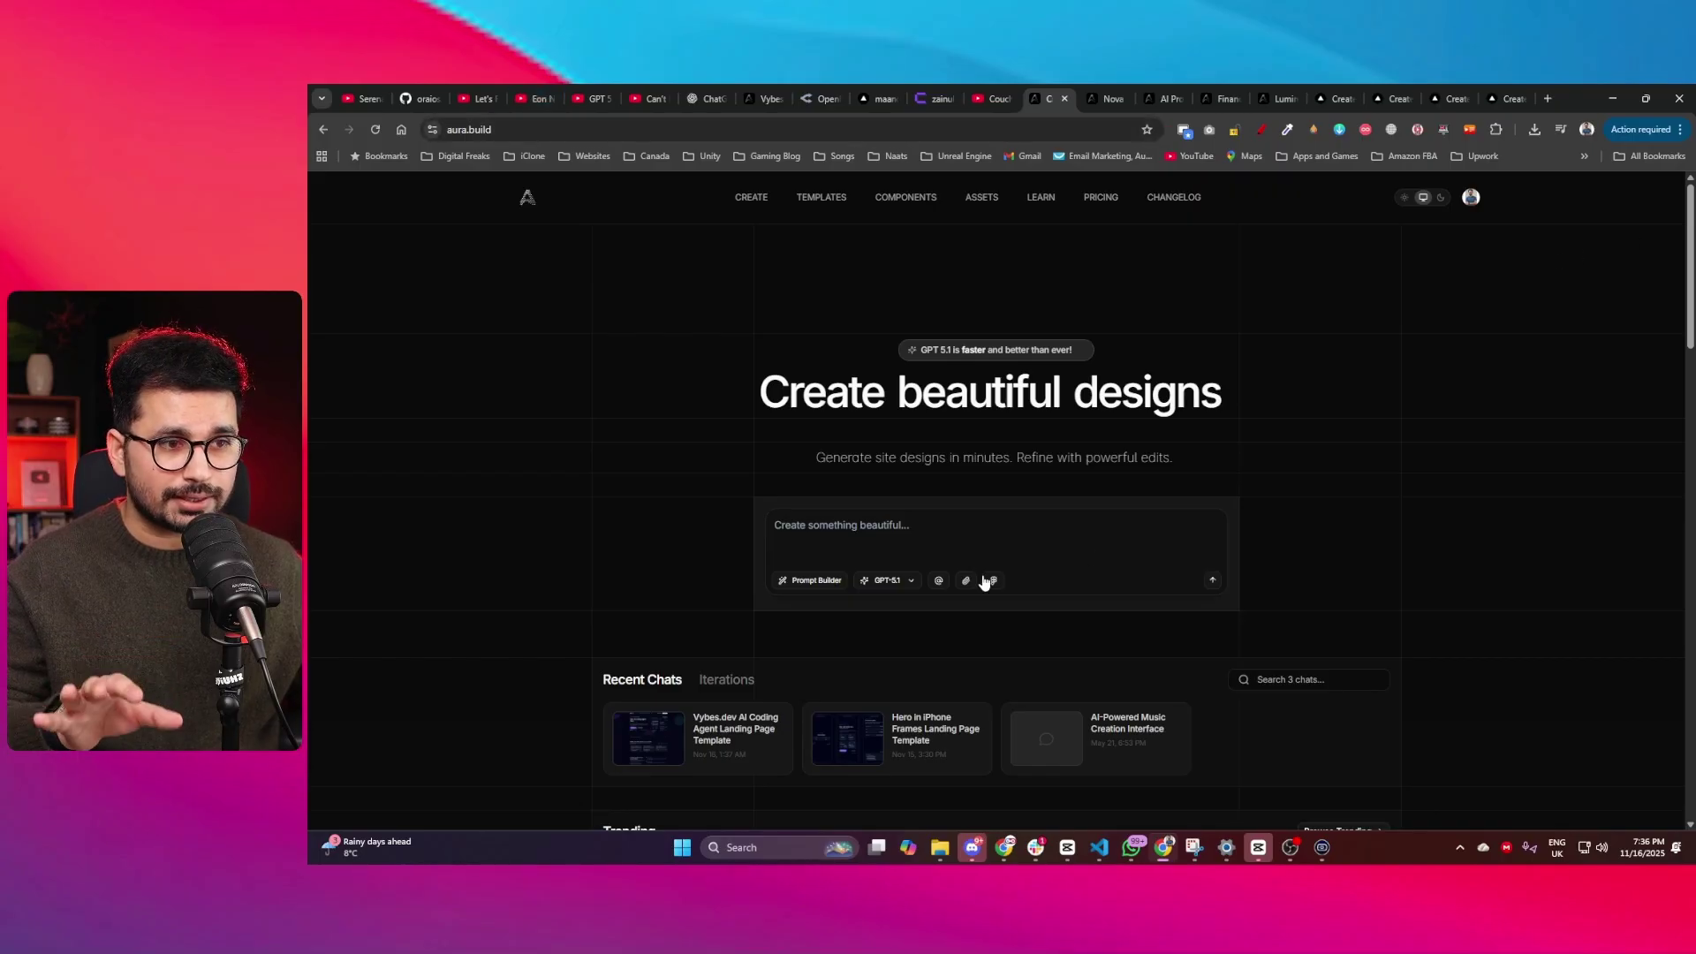
- Open the Prompt Builder and scroll through its option sections, returning to the top
{"action": "left_click", "coordinate": [817, 581]}
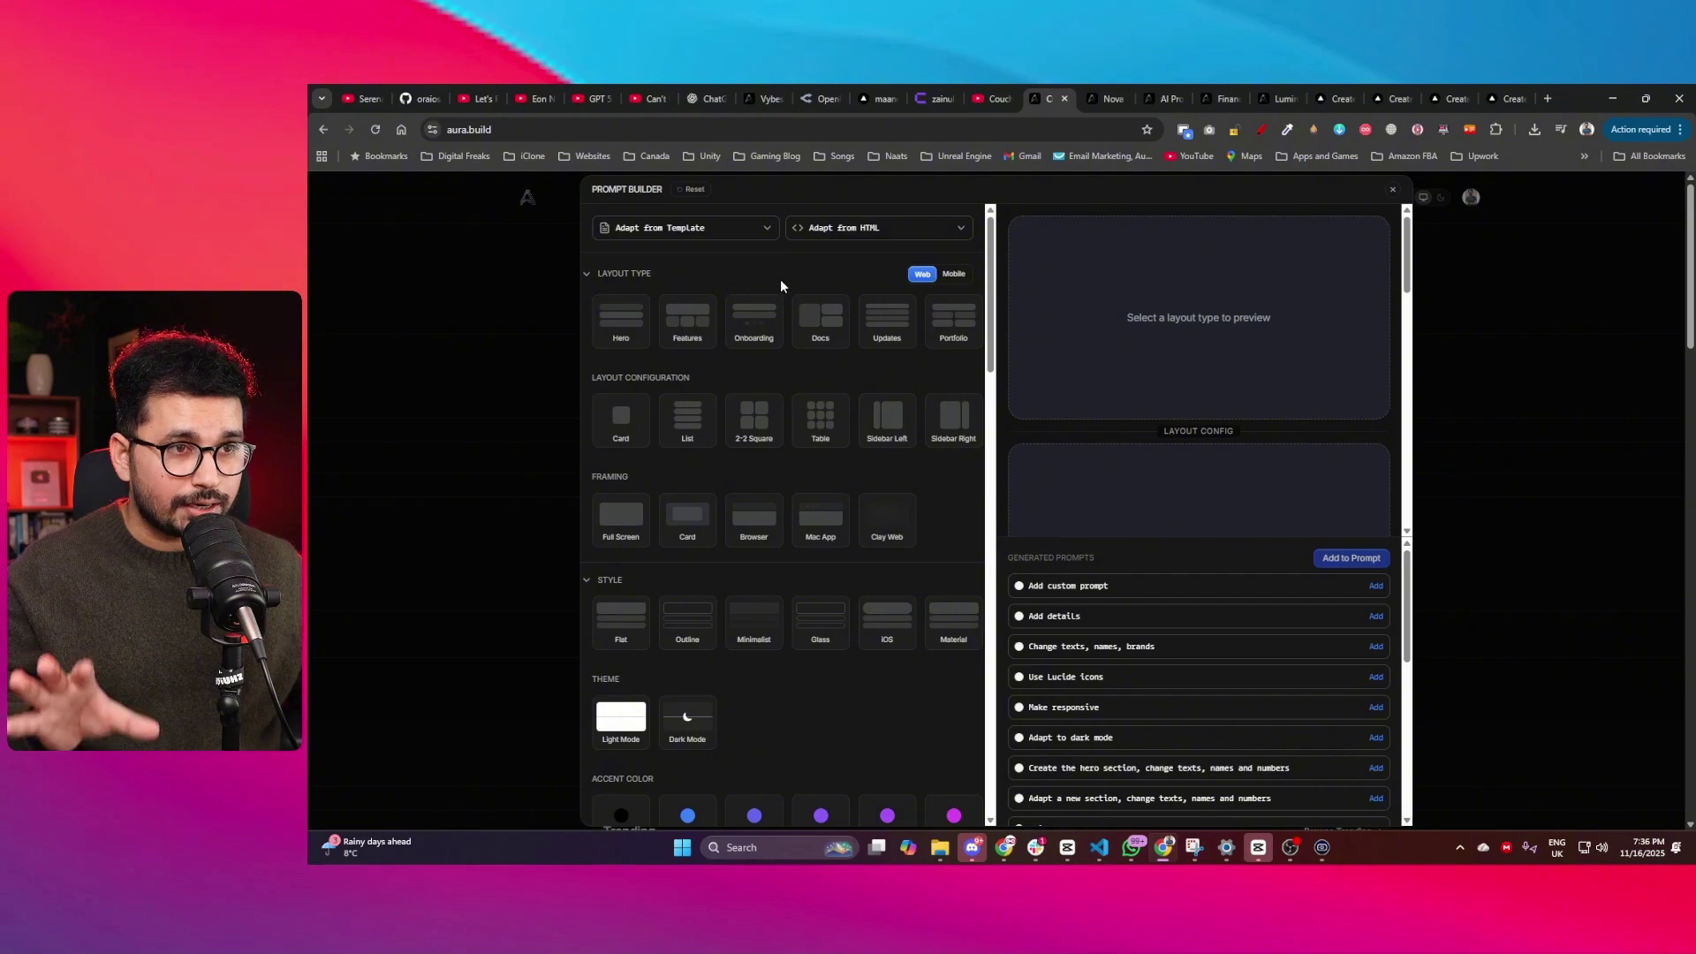
{"action": "scroll", "coordinate": [830, 393], "scroll_direction": "down", "scroll_amount": 5}
{"action": "scroll", "coordinate": [856, 433], "scroll_direction": "down", "scroll_amount": 8}
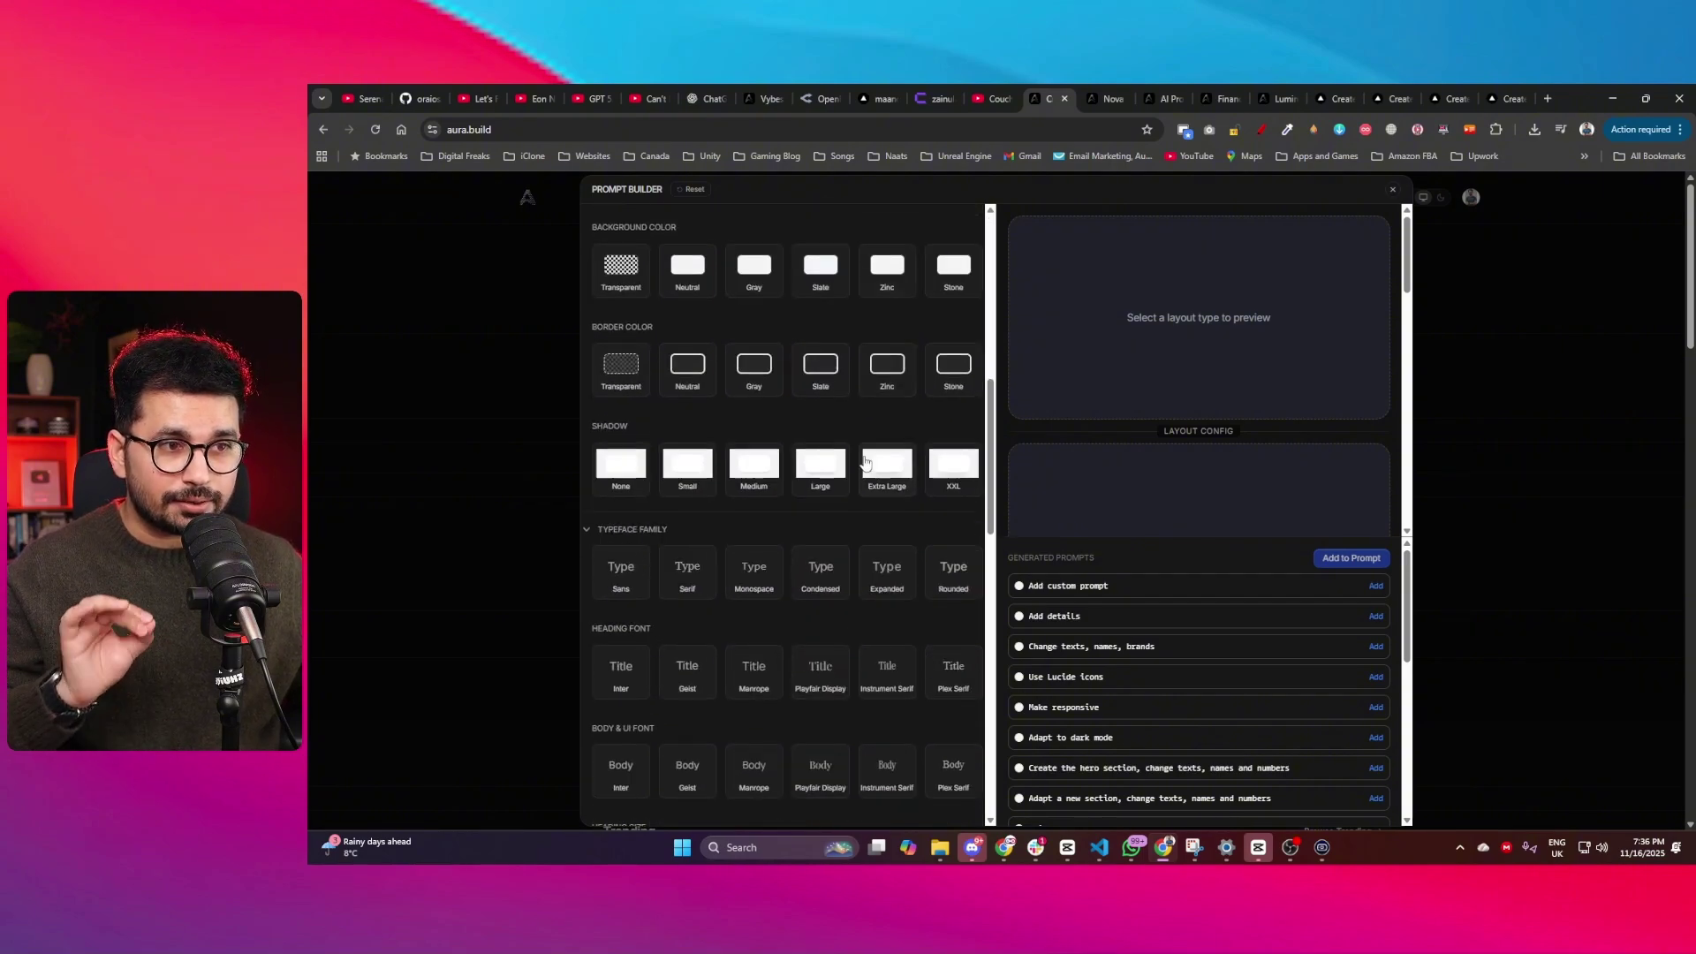
{"action": "scroll", "coordinate": [653, 521], "scroll_direction": "down", "scroll_amount": 6}
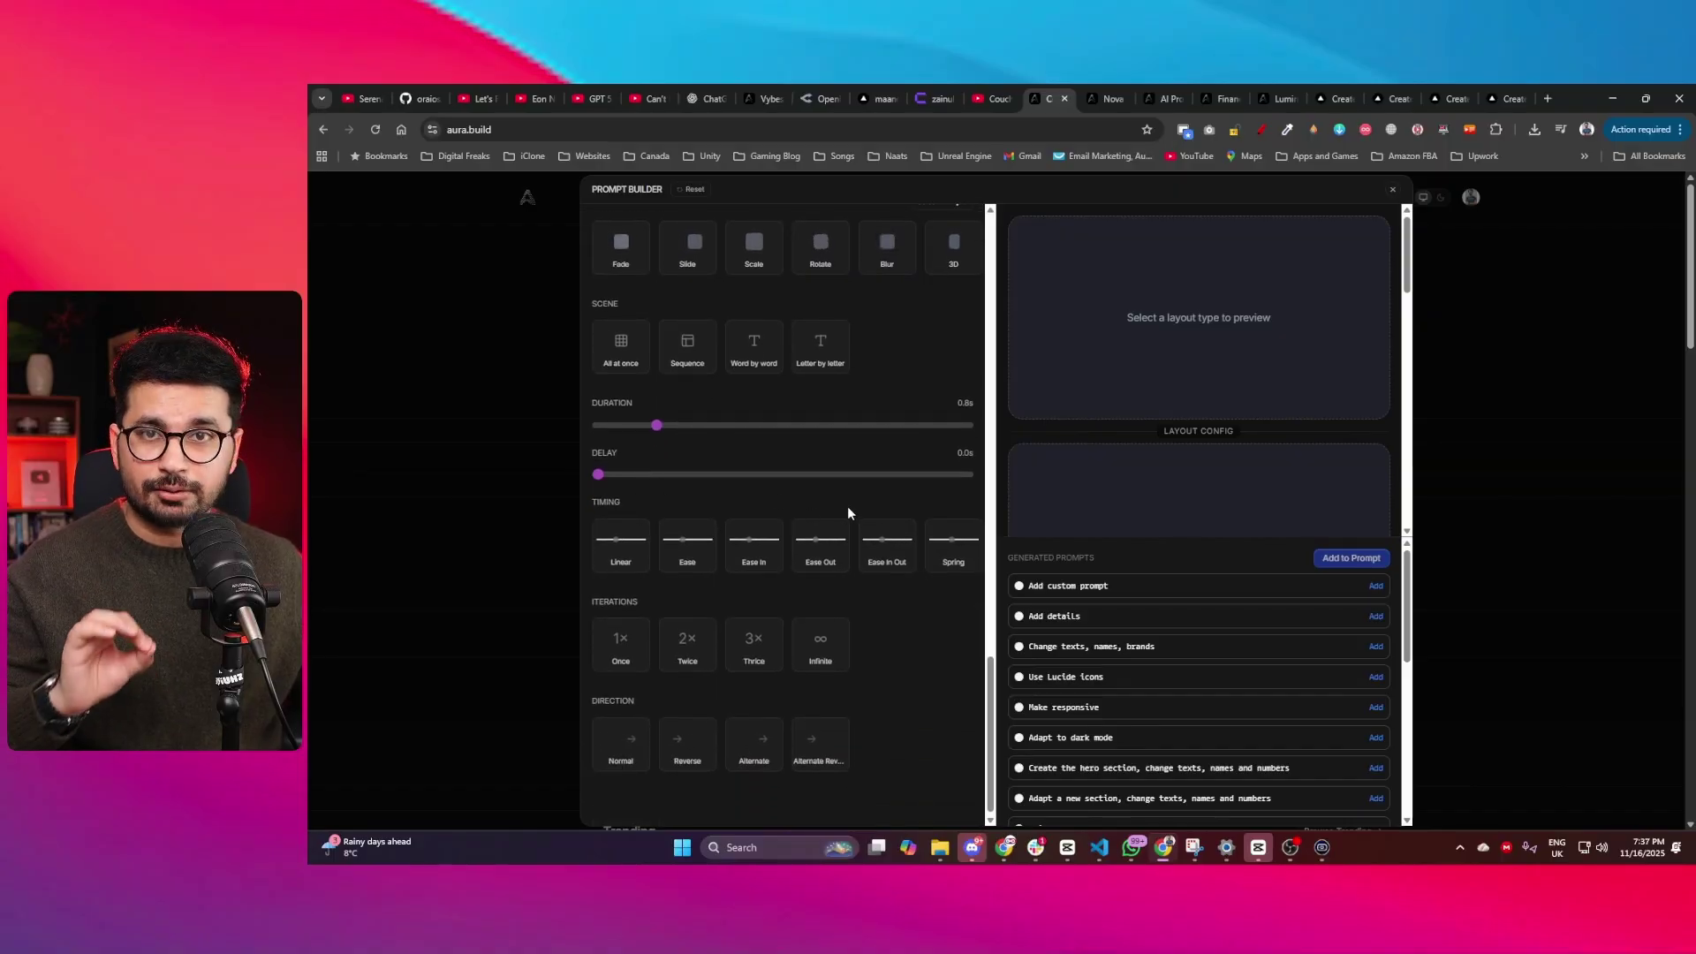
{"action": "scroll", "coordinate": [919, 485], "scroll_direction": "up", "scroll_amount": 10}
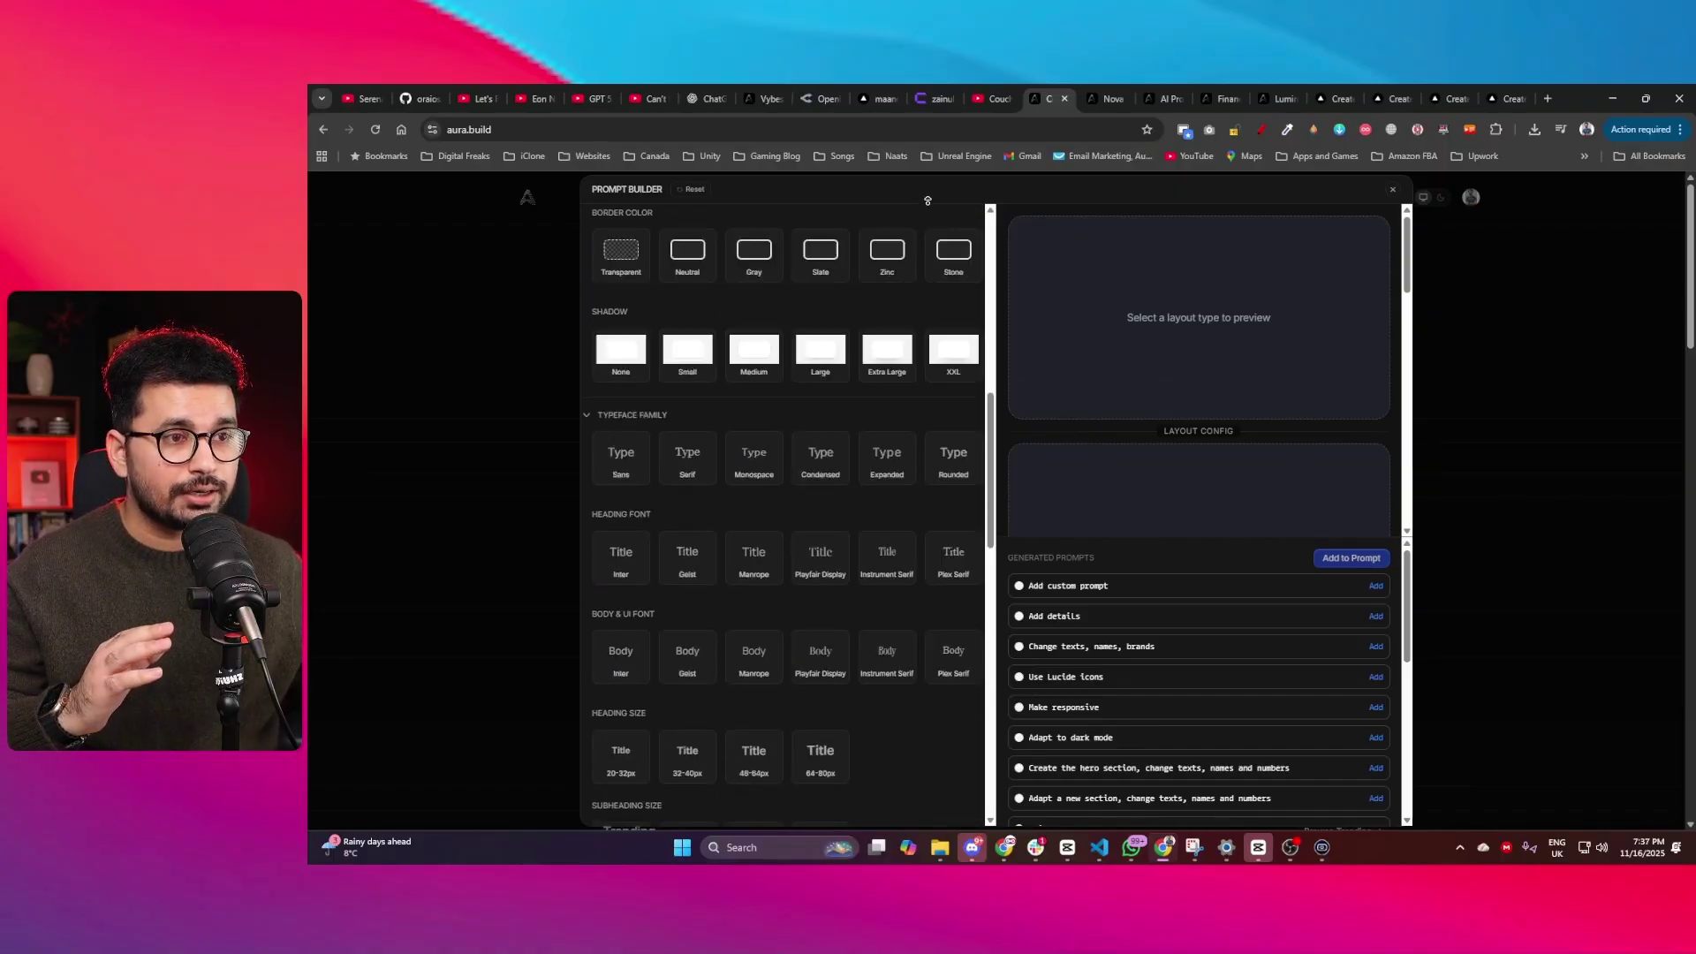
{"action": "scroll", "coordinate": [928, 200], "scroll_direction": "up", "scroll_amount": 10}
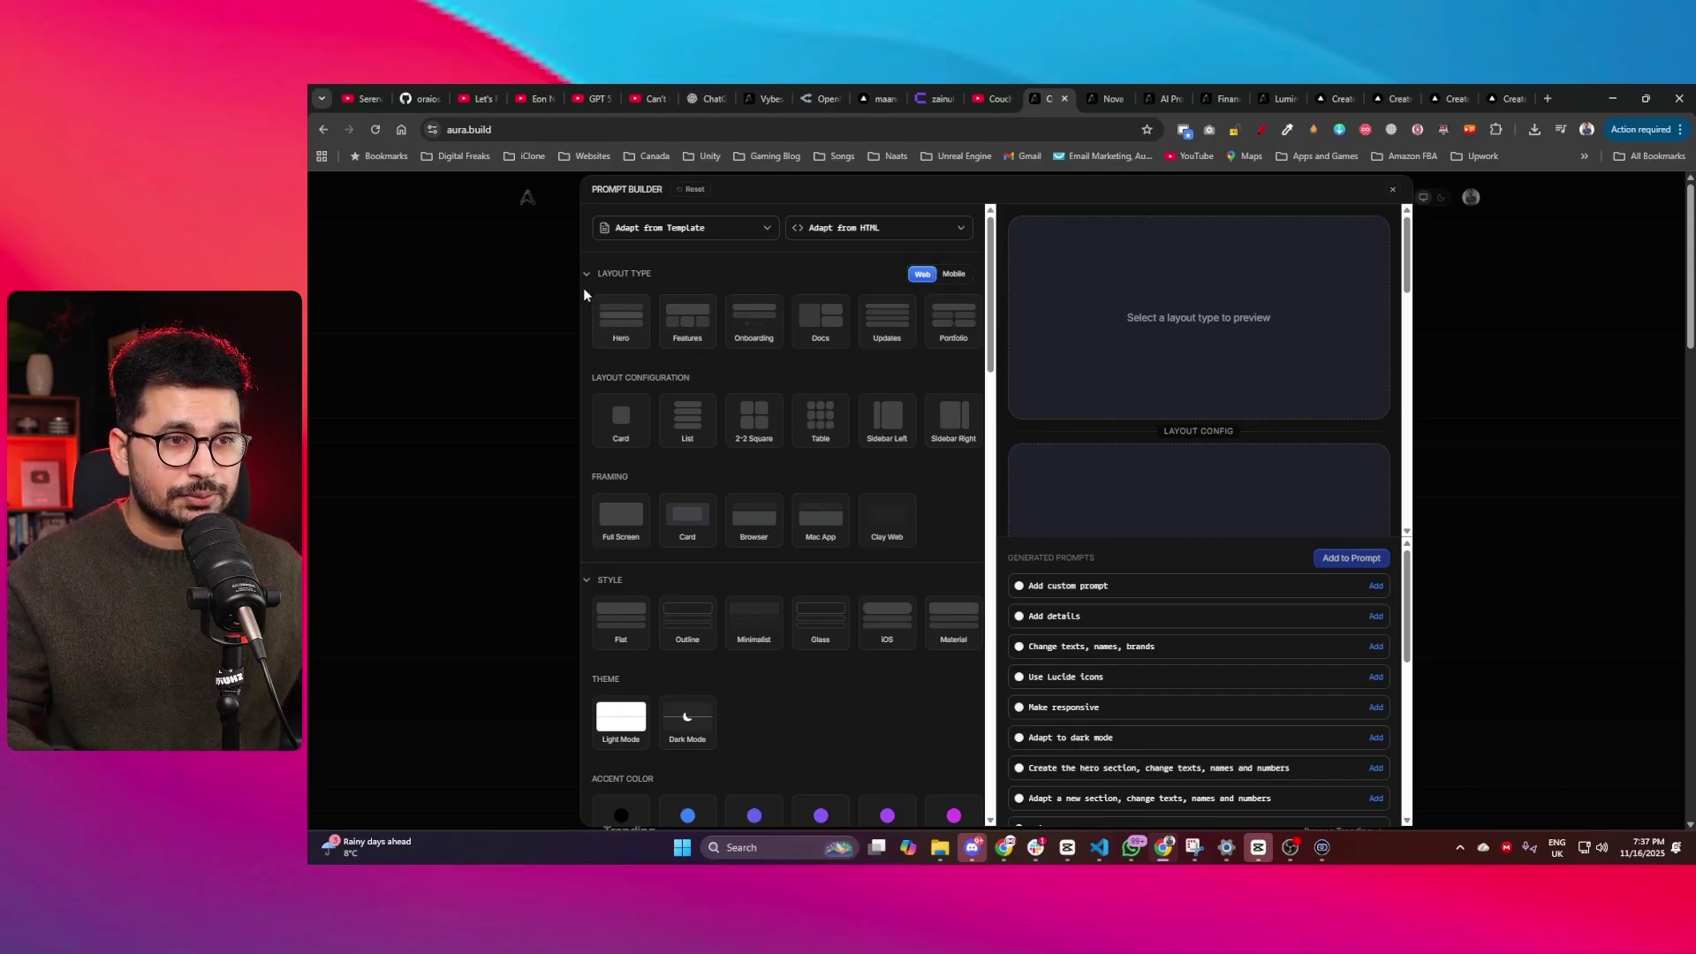
- Preview the Features, Onboarding, Docs, Updates and Portfolio layout types, then keep Hero
{"action": "left_click", "coordinate": [627, 343]}
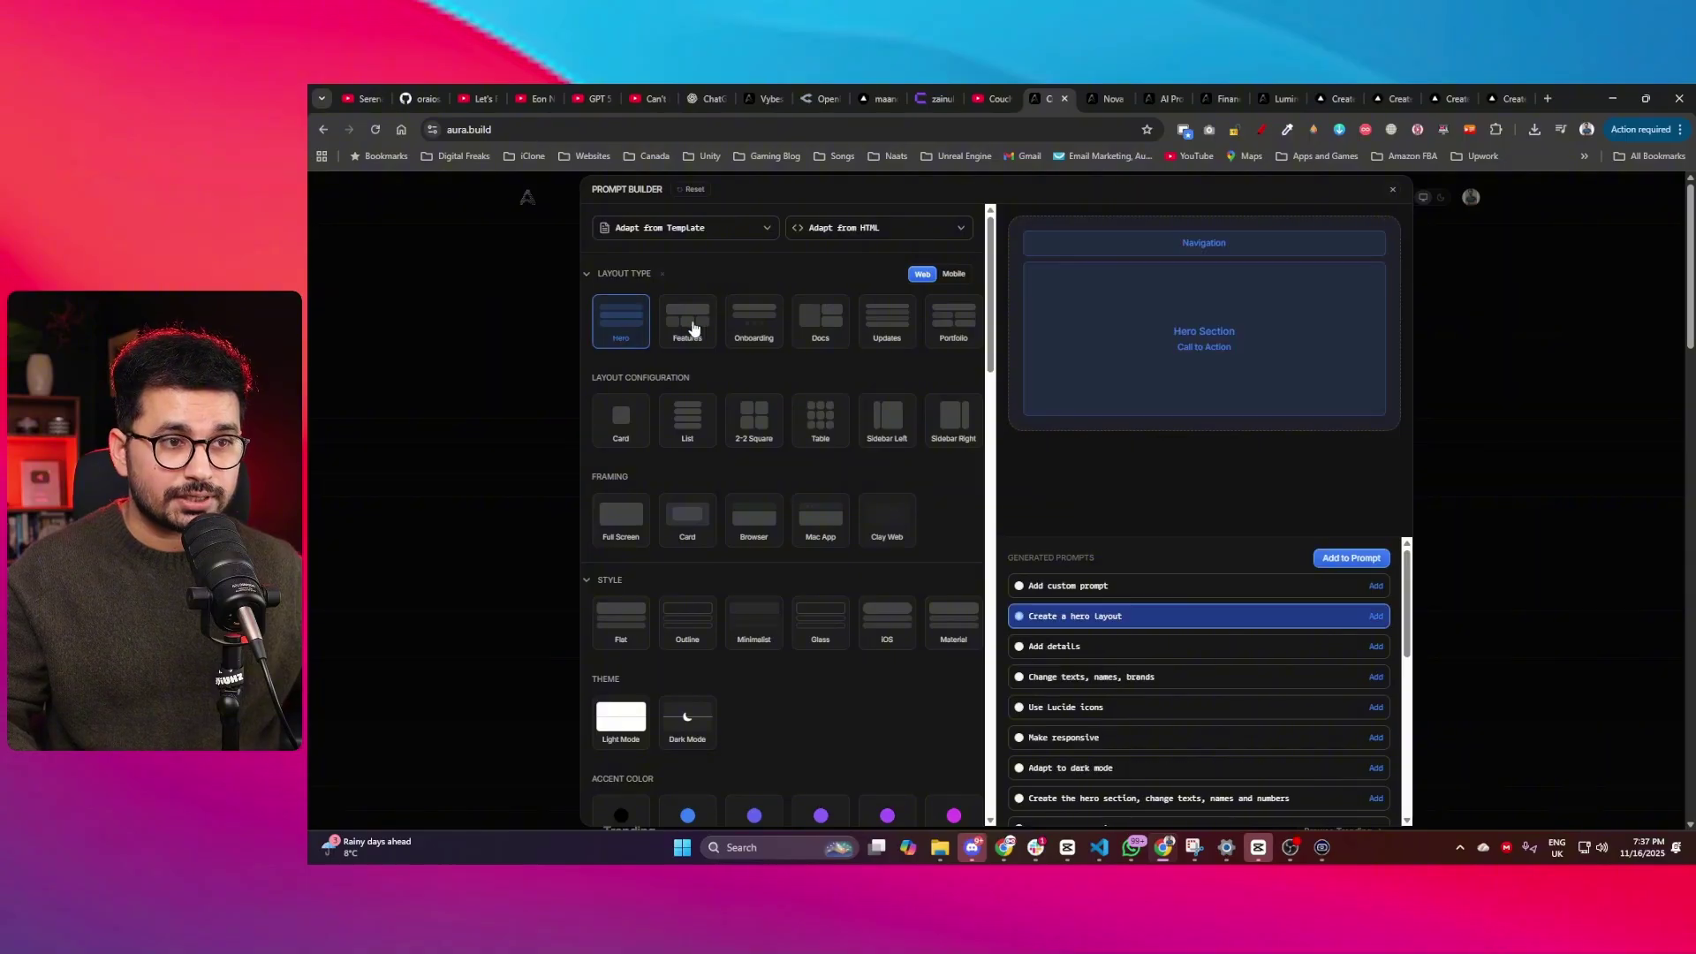
{"action": "left_click", "coordinate": [694, 328]}
{"action": "left_click", "coordinate": [759, 325]}
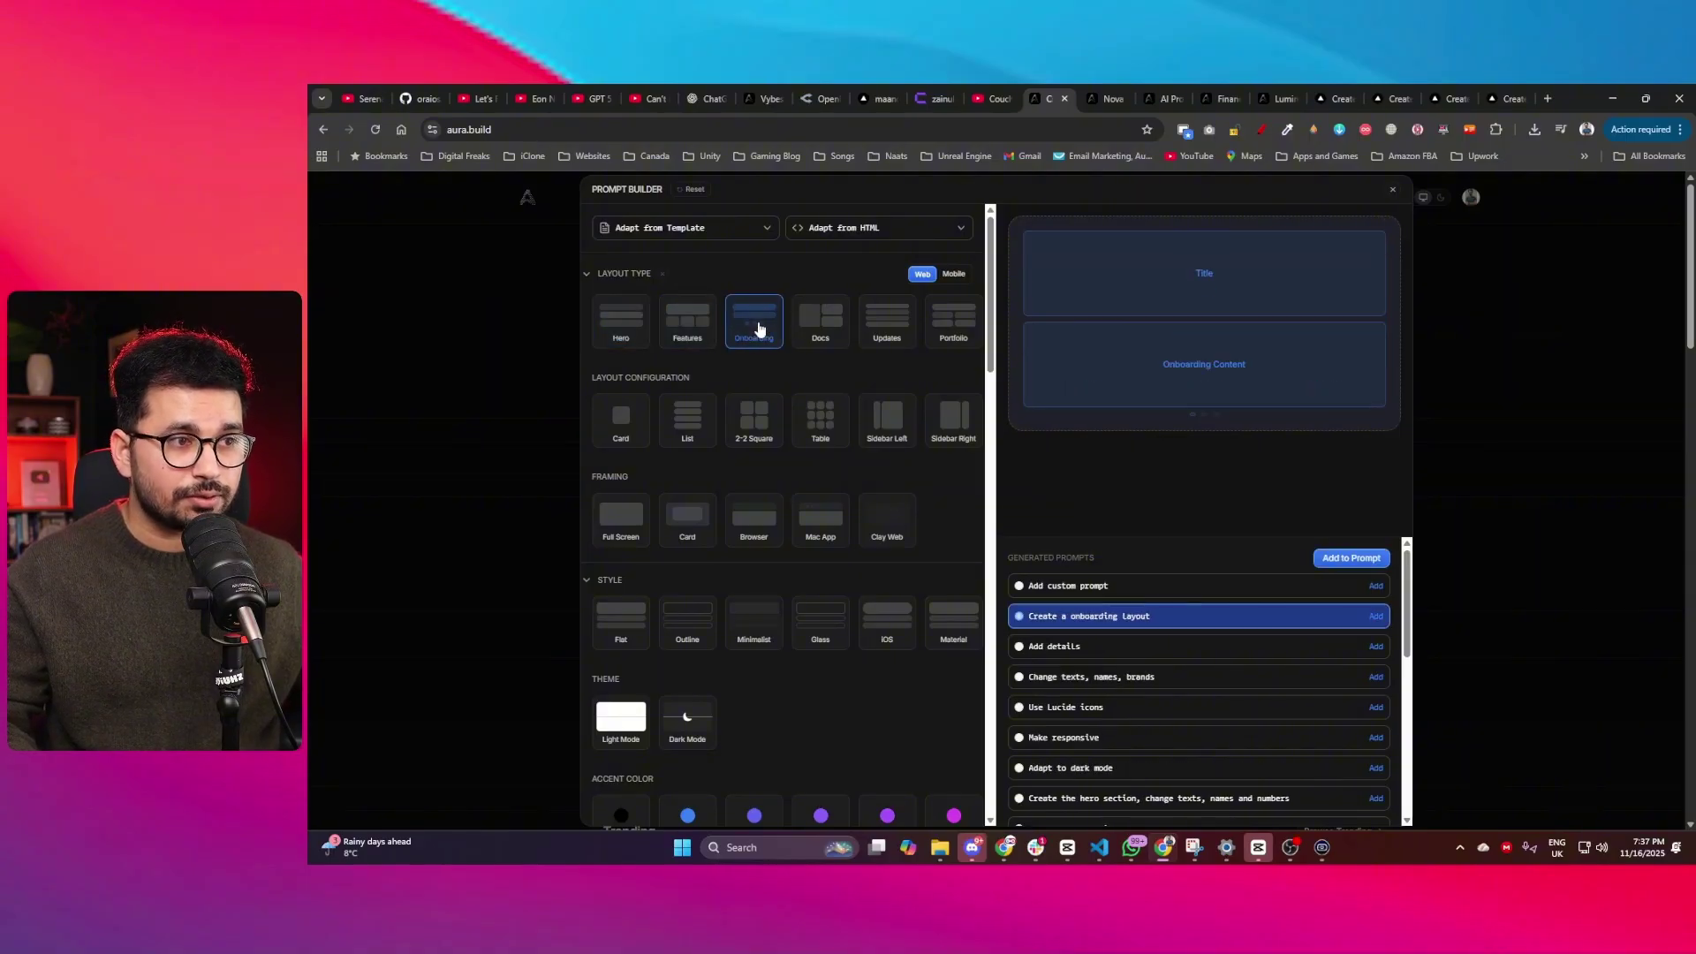
{"action": "left_click", "coordinate": [847, 331]}
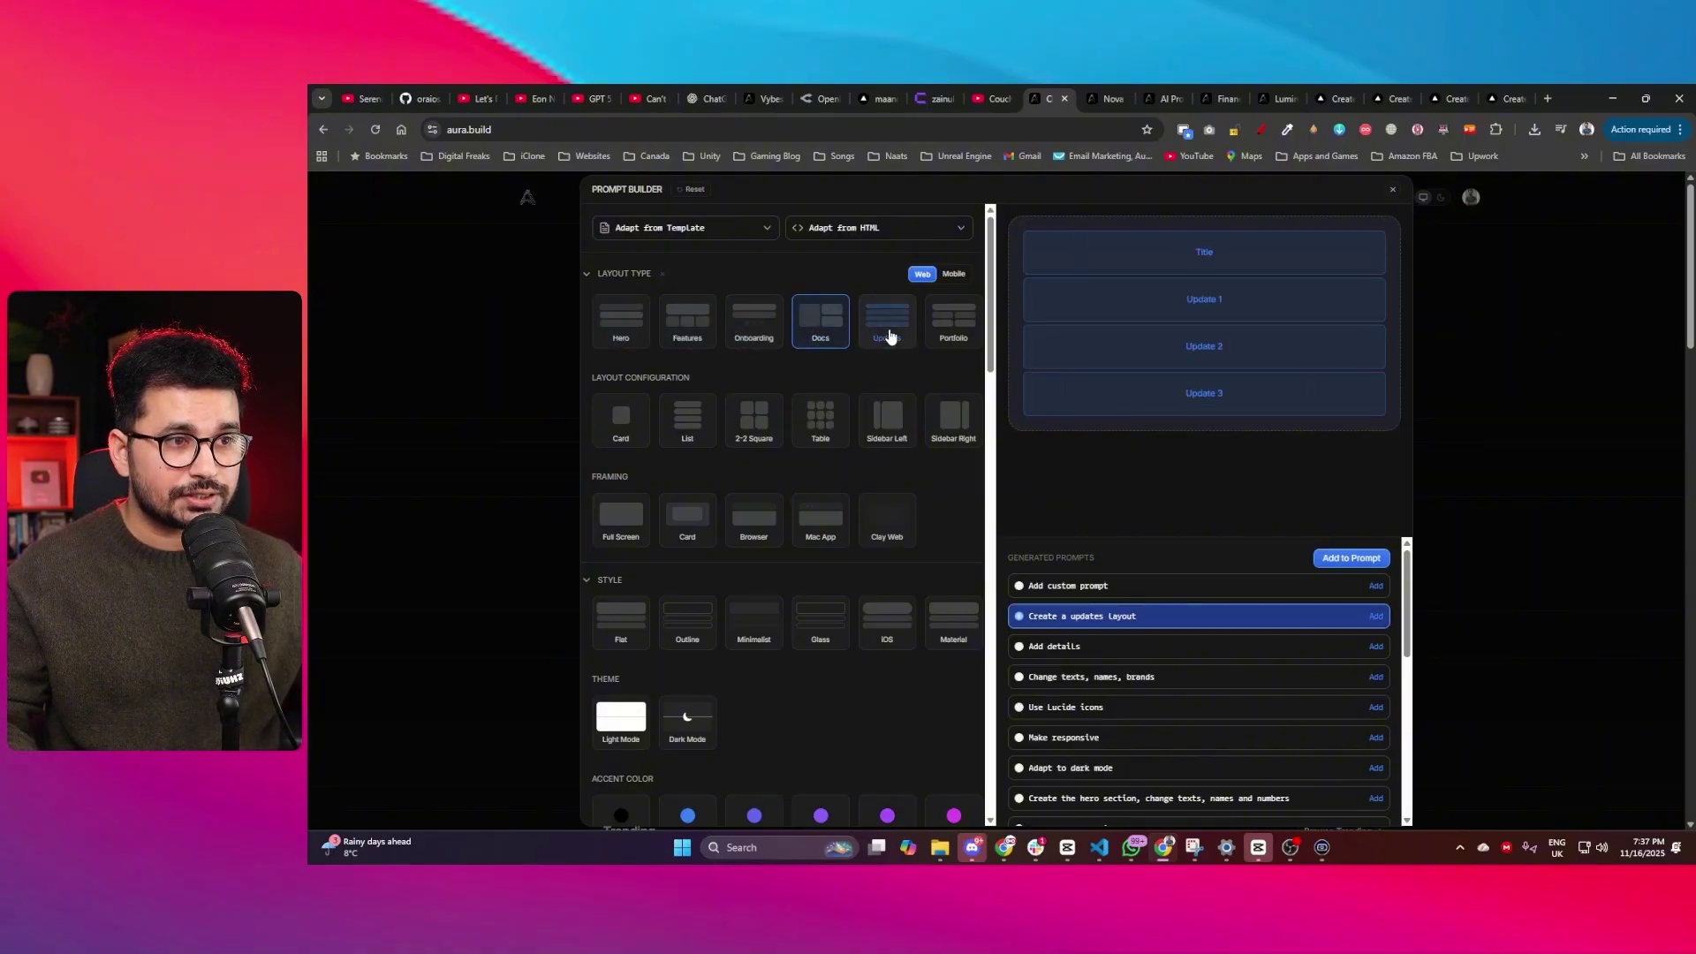
{"action": "left_click", "coordinate": [891, 331]}
{"action": "left_click", "coordinate": [946, 332]}
{"action": "scroll", "coordinate": [905, 339], "scroll_direction": "down", "scroll_amount": 1}
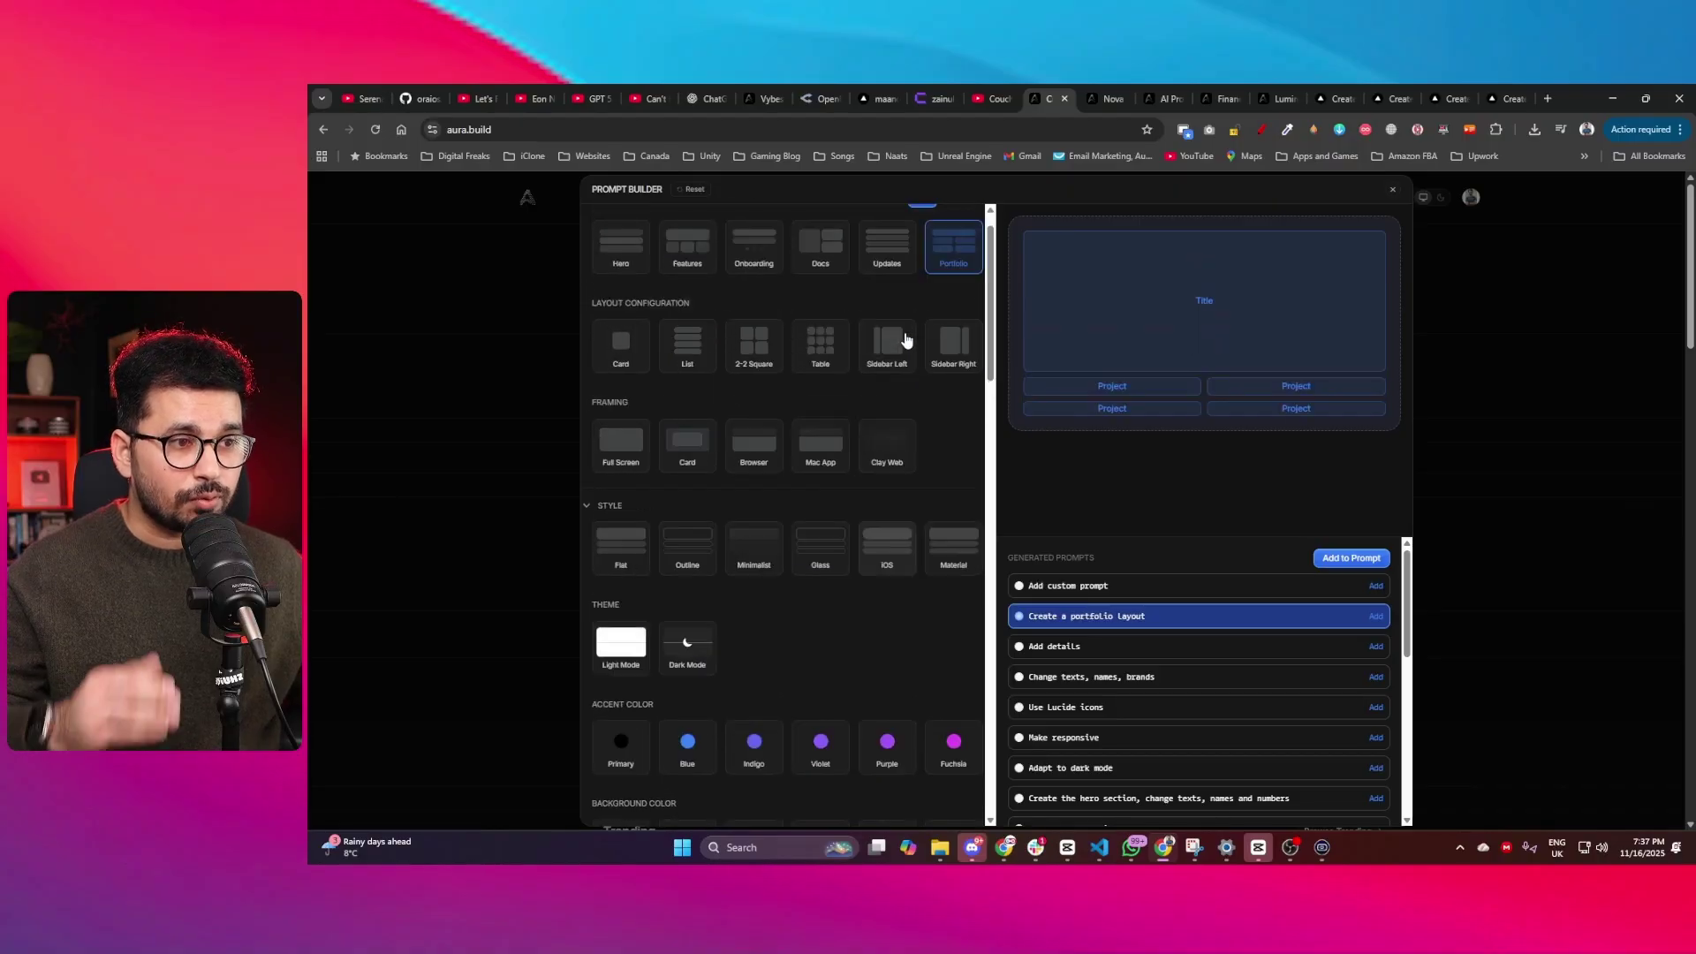
{"action": "scroll", "coordinate": [910, 331], "scroll_direction": "up", "scroll_amount": 1}
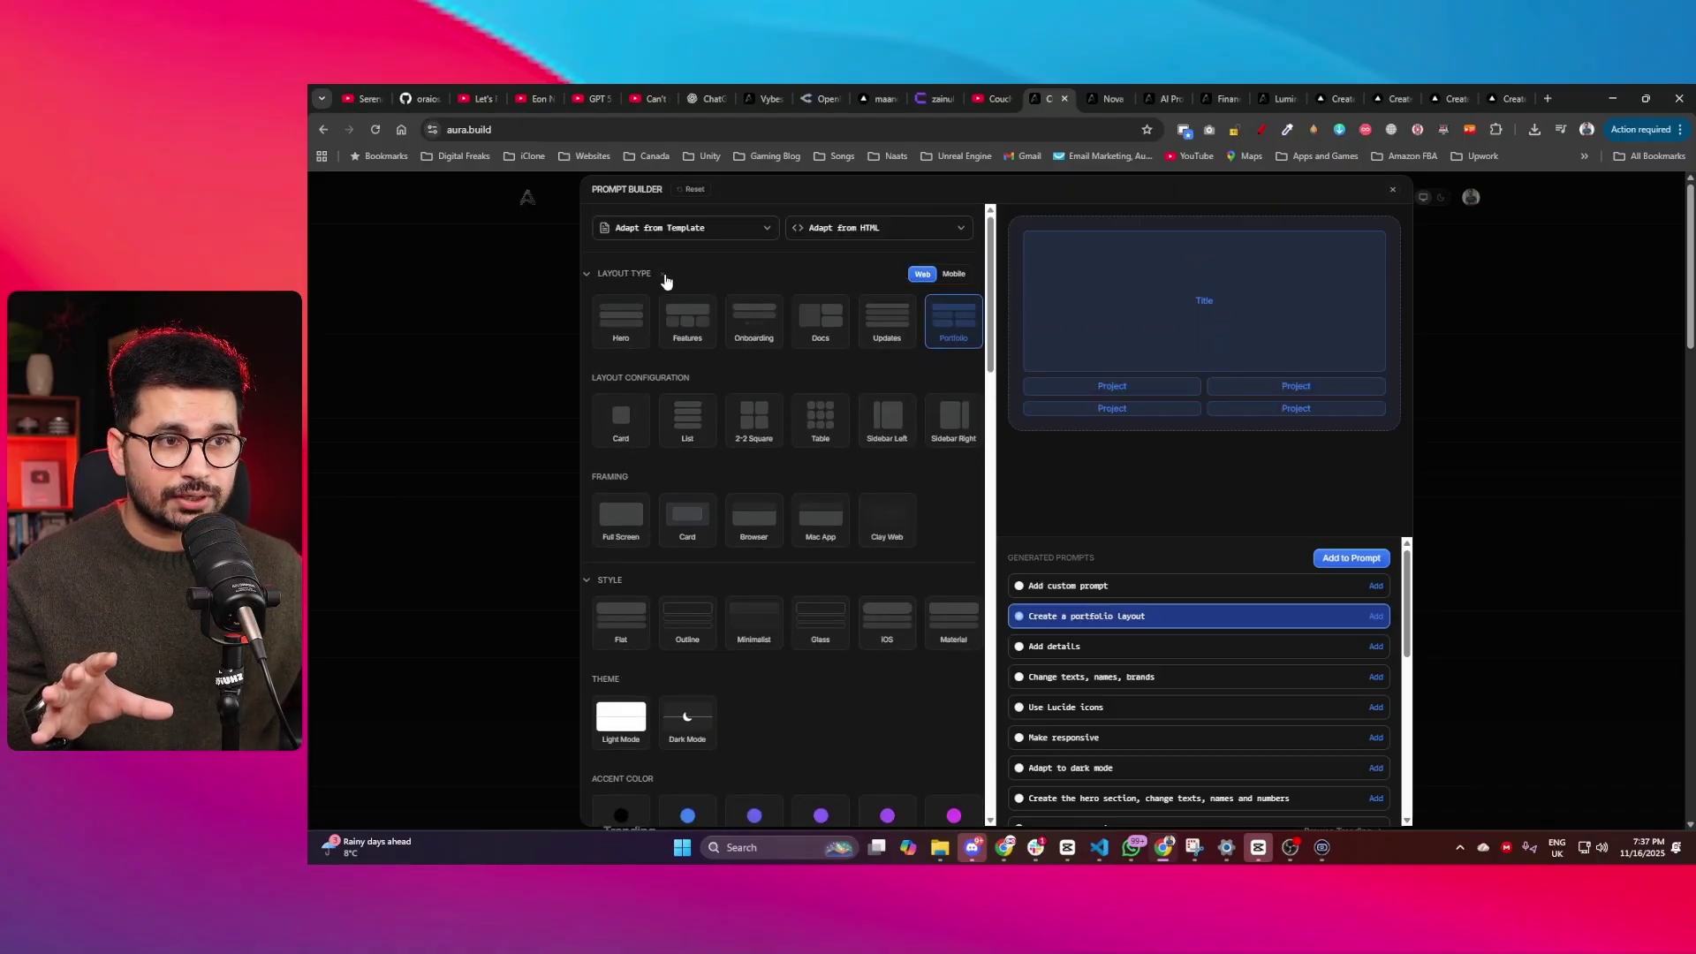
{"action": "left_click", "coordinate": [616, 330]}
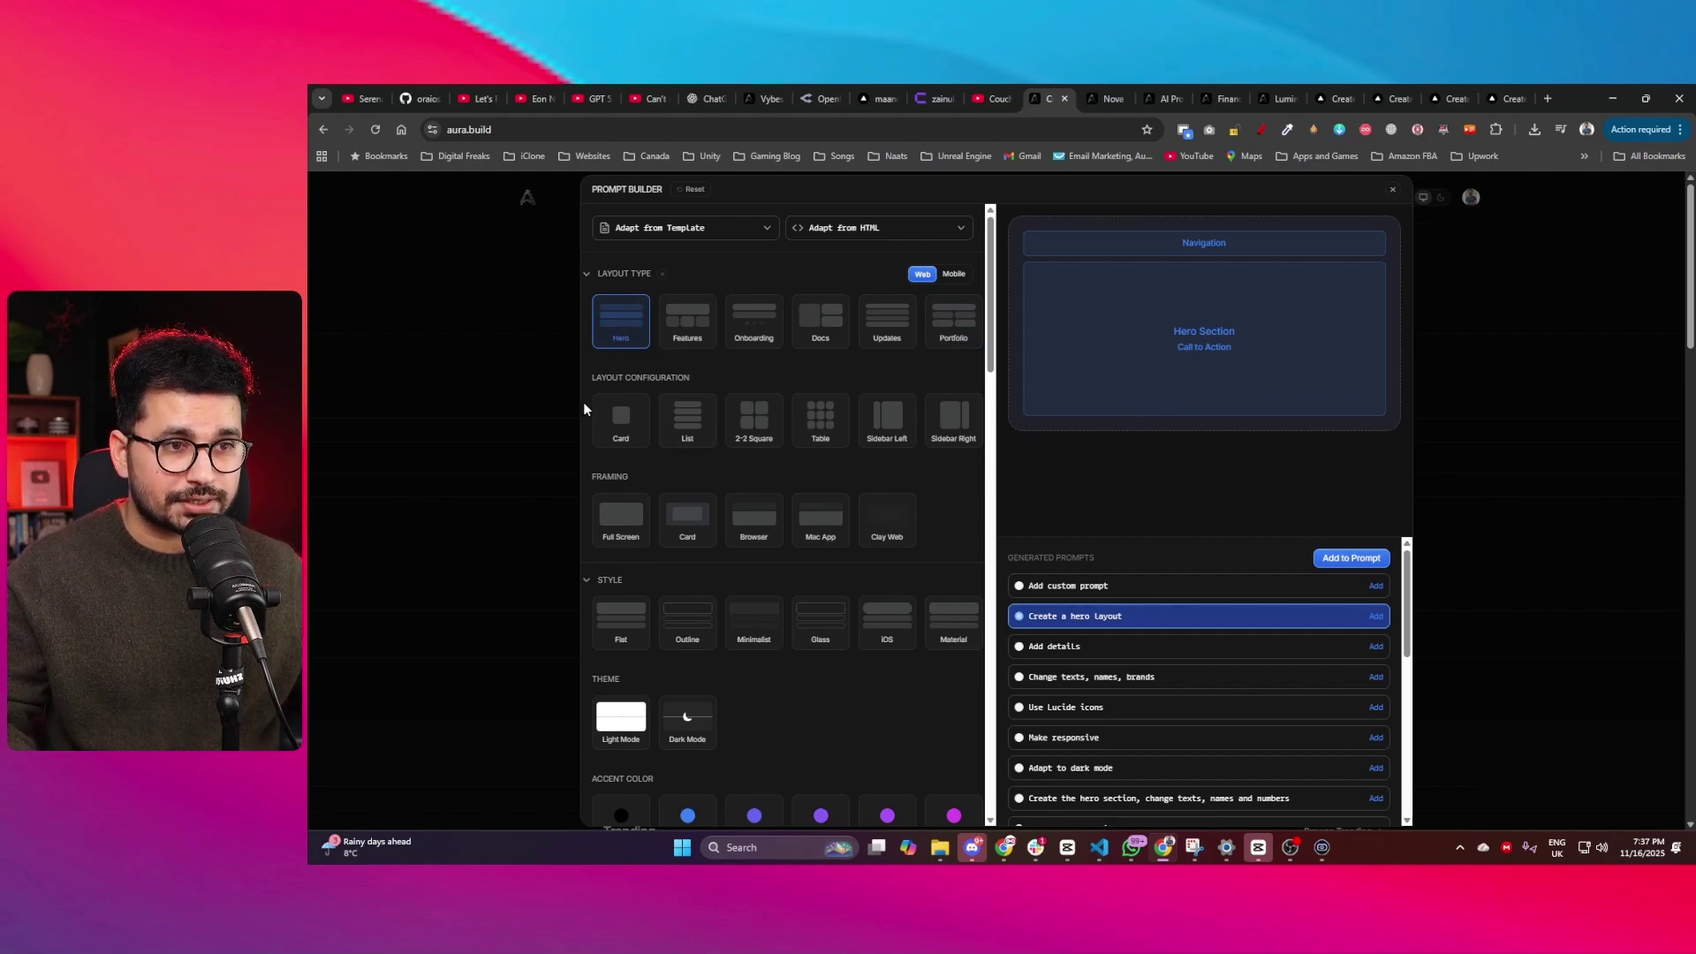
- Compare List, 2-2 Square, Table and Sidebar configurations, settling on the Card layout configuration
{"action": "left_click", "coordinate": [624, 427]}
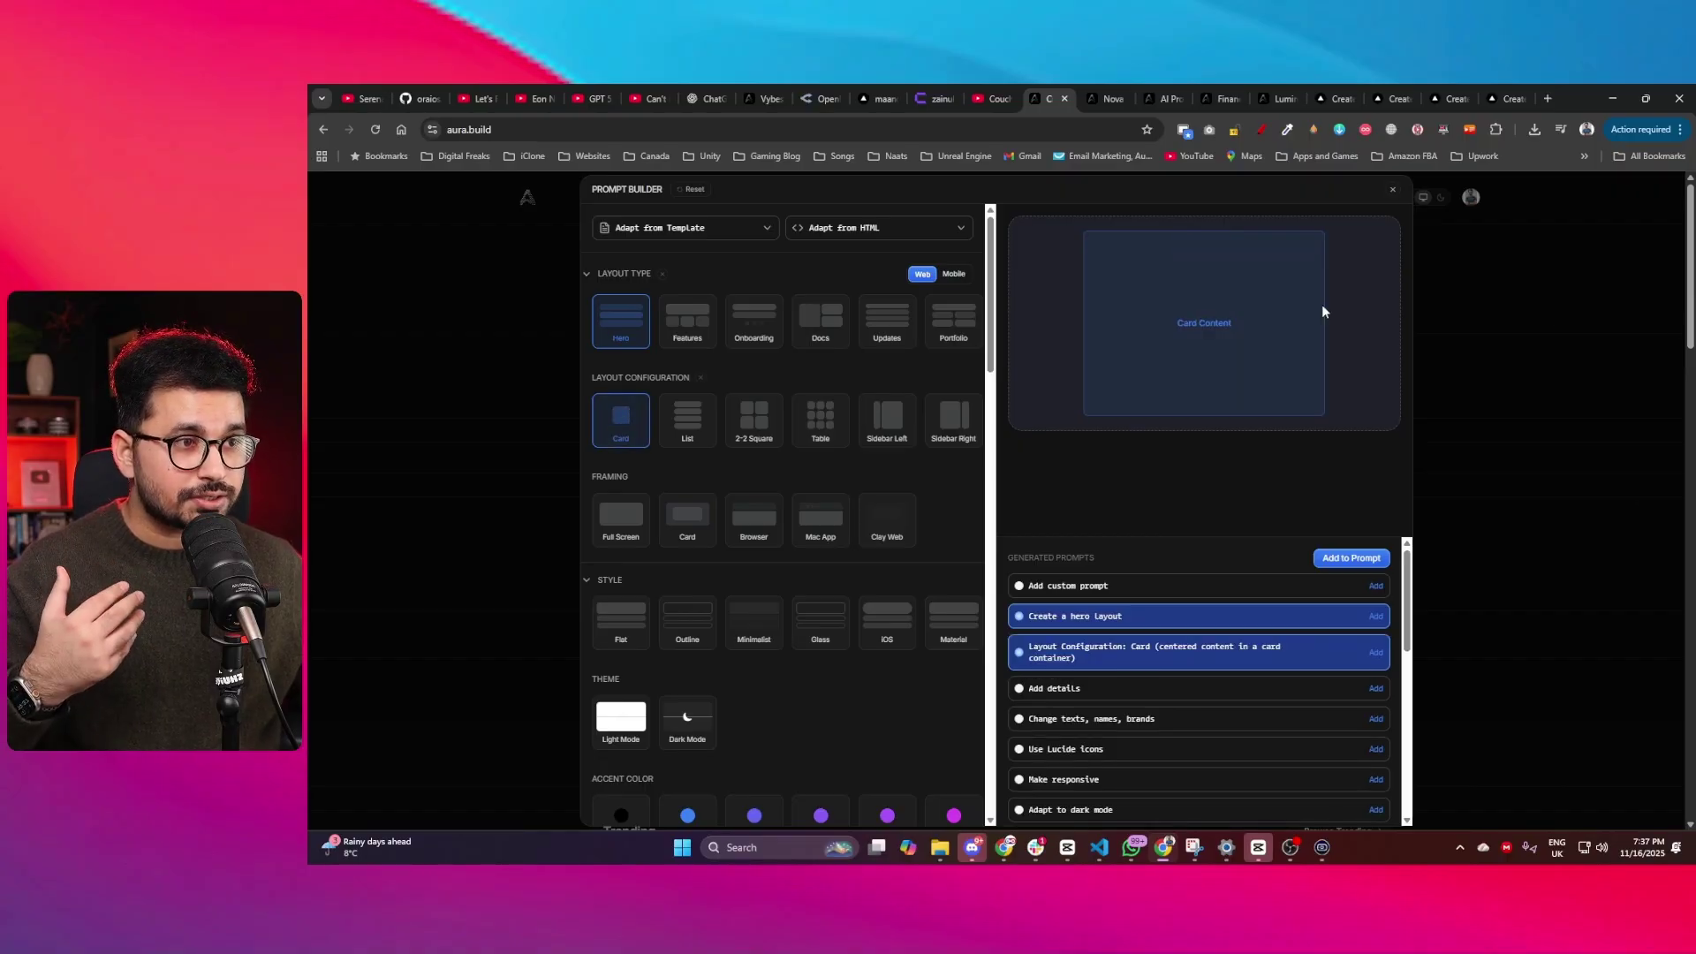
{"action": "left_click", "coordinate": [688, 419]}
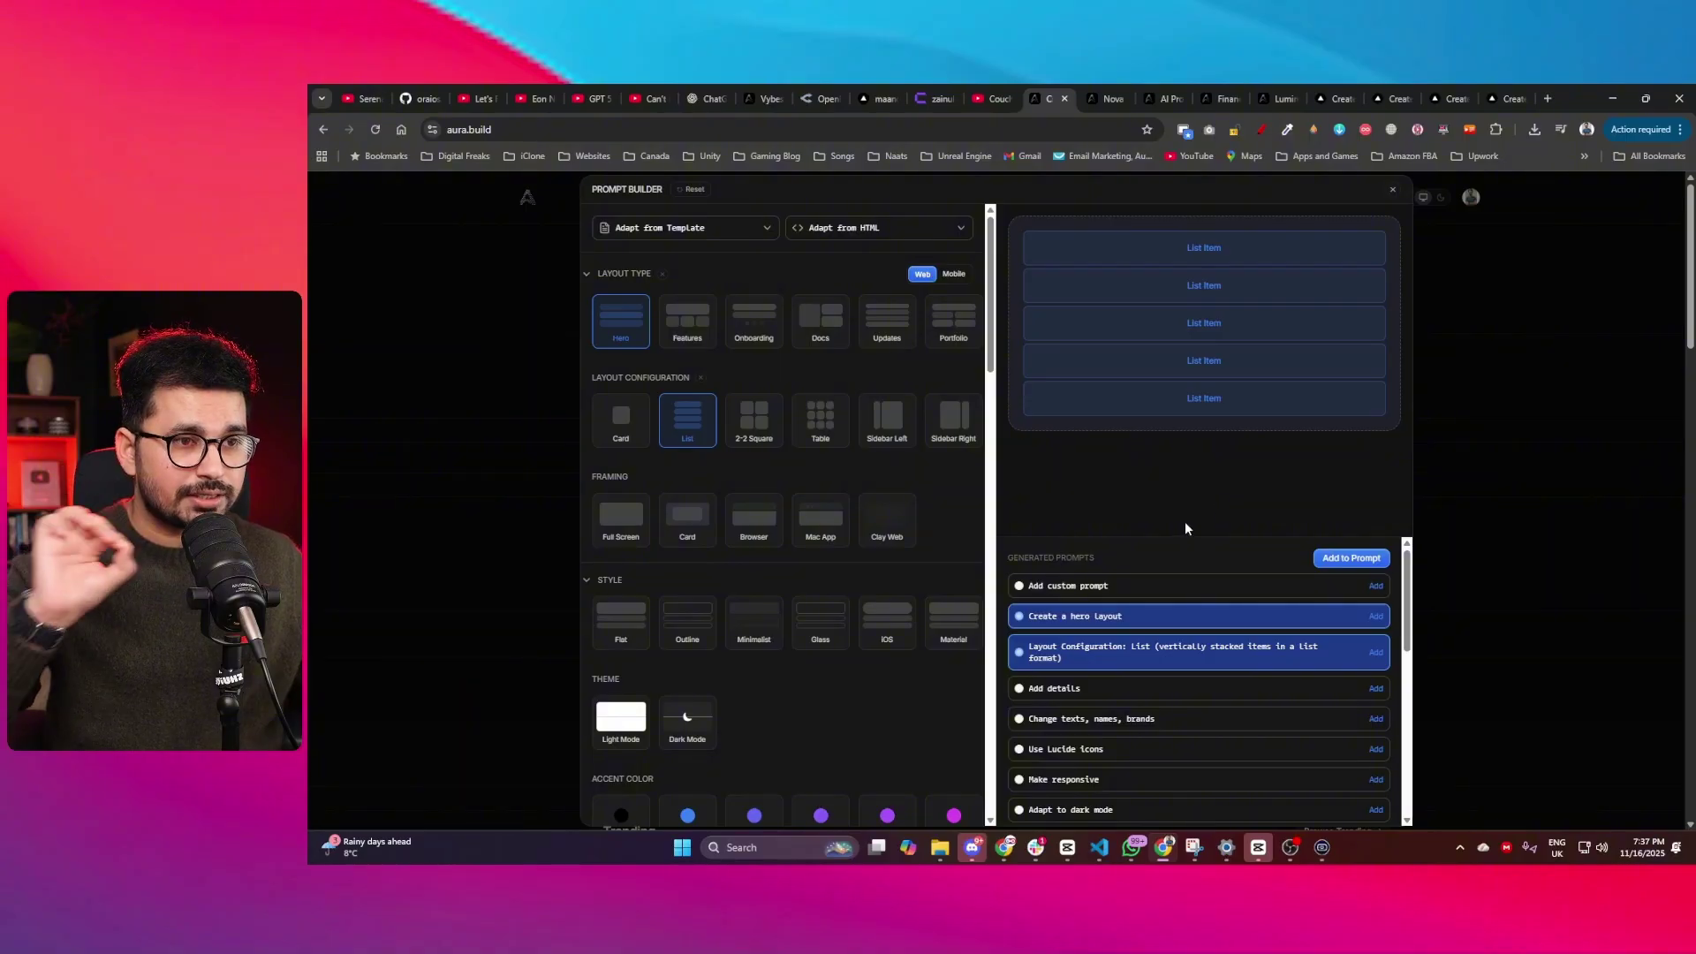
{"action": "left_click", "coordinate": [747, 422]}
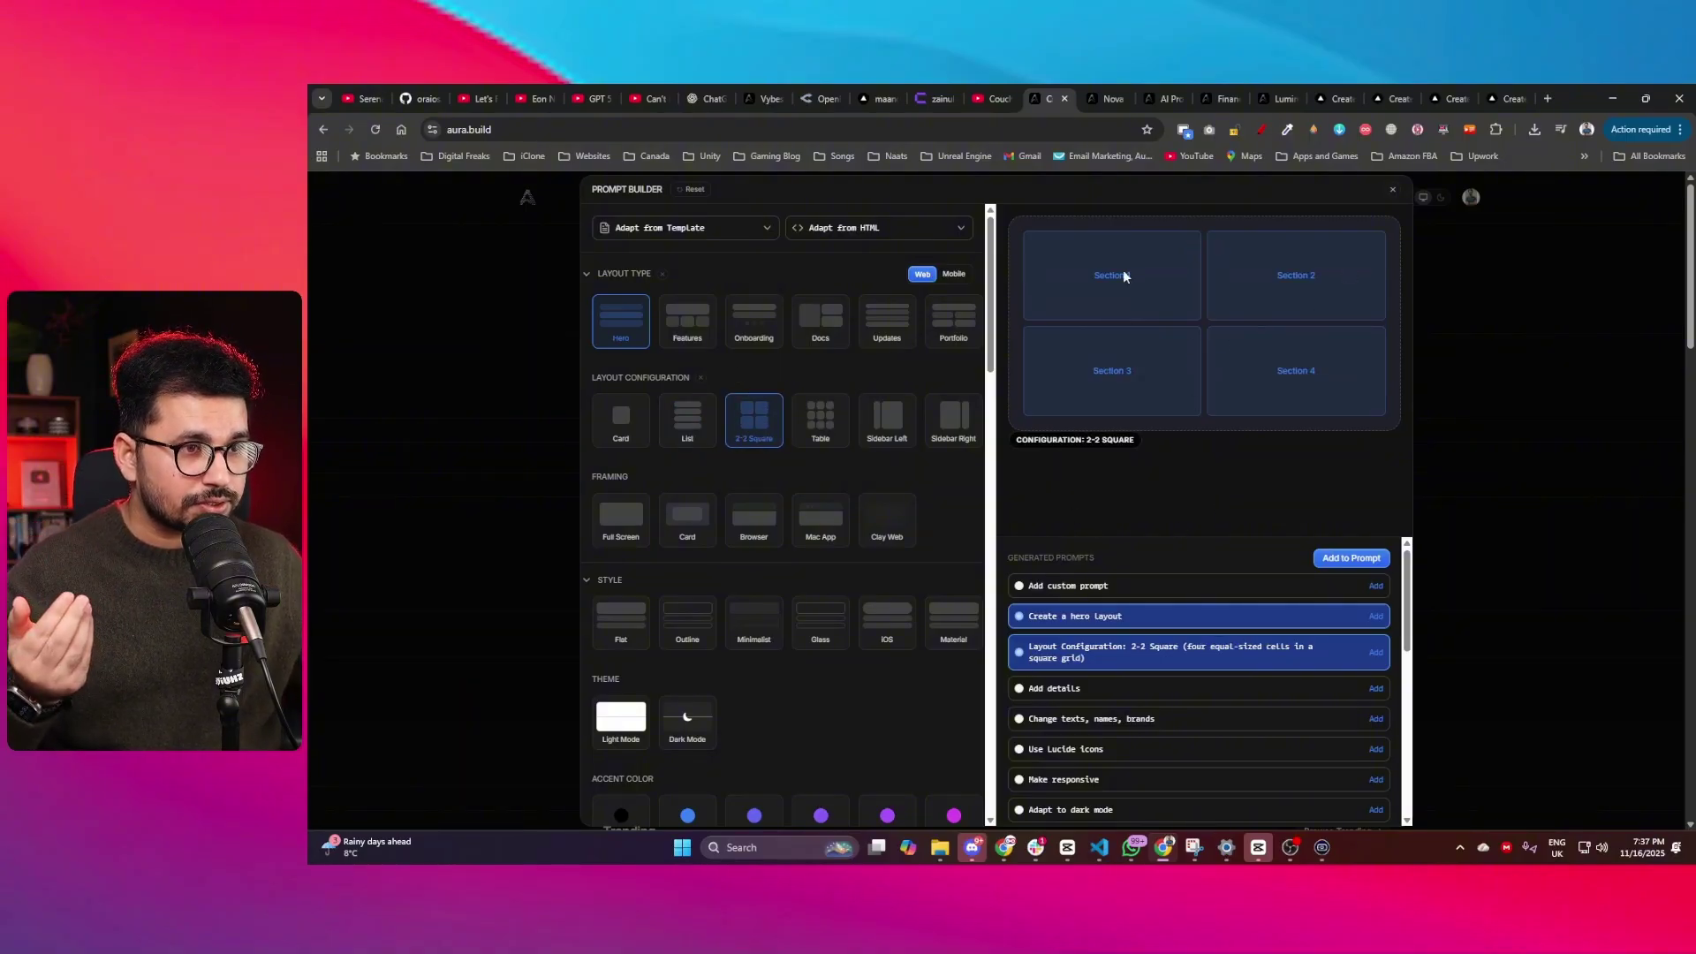
{"action": "left_click", "coordinate": [820, 421]}
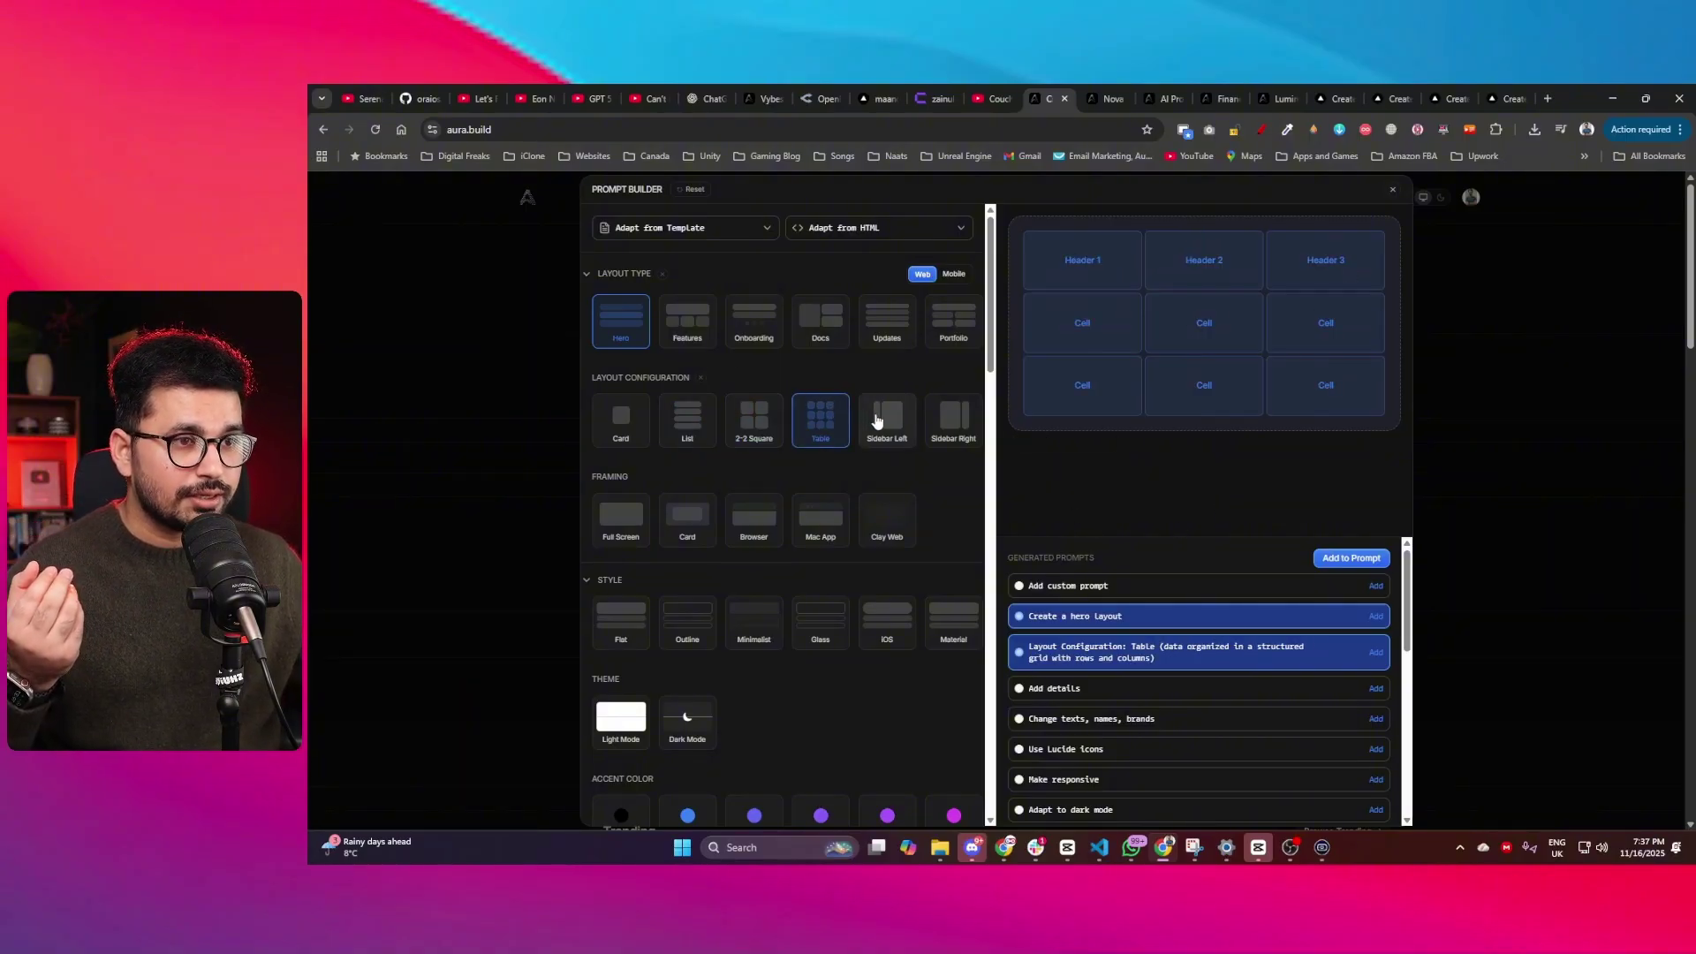
{"action": "left_click", "coordinate": [877, 421]}
{"action": "left_click", "coordinate": [972, 443]}
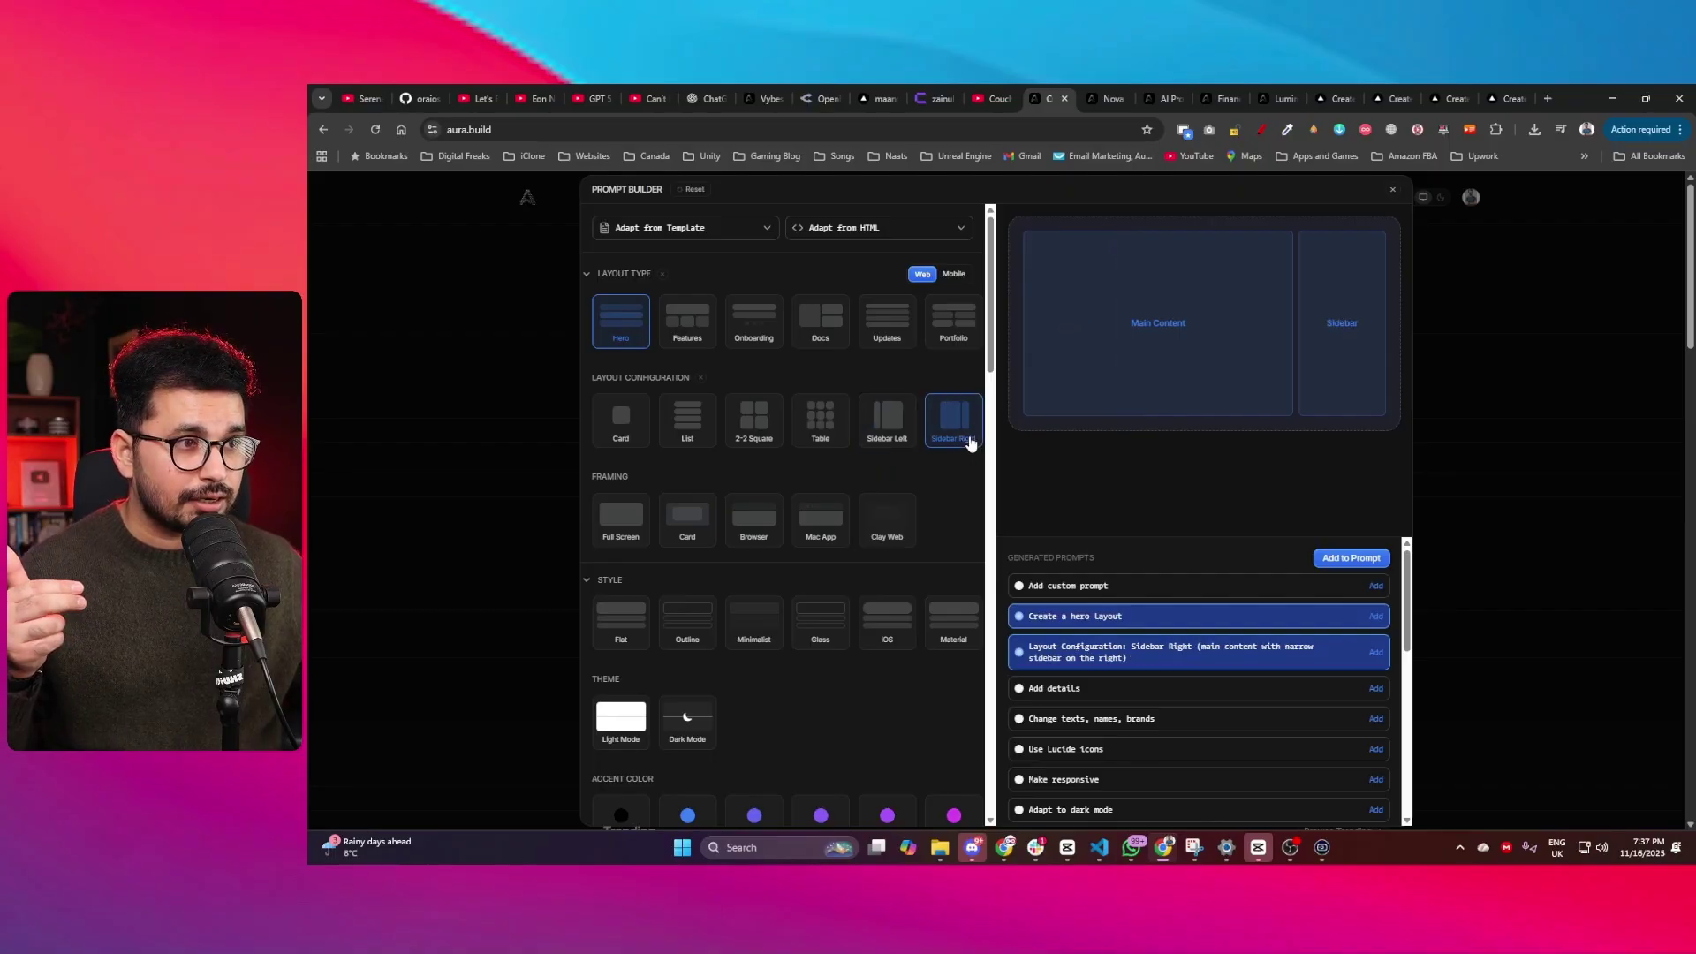
{"action": "left_click", "coordinate": [637, 435]}
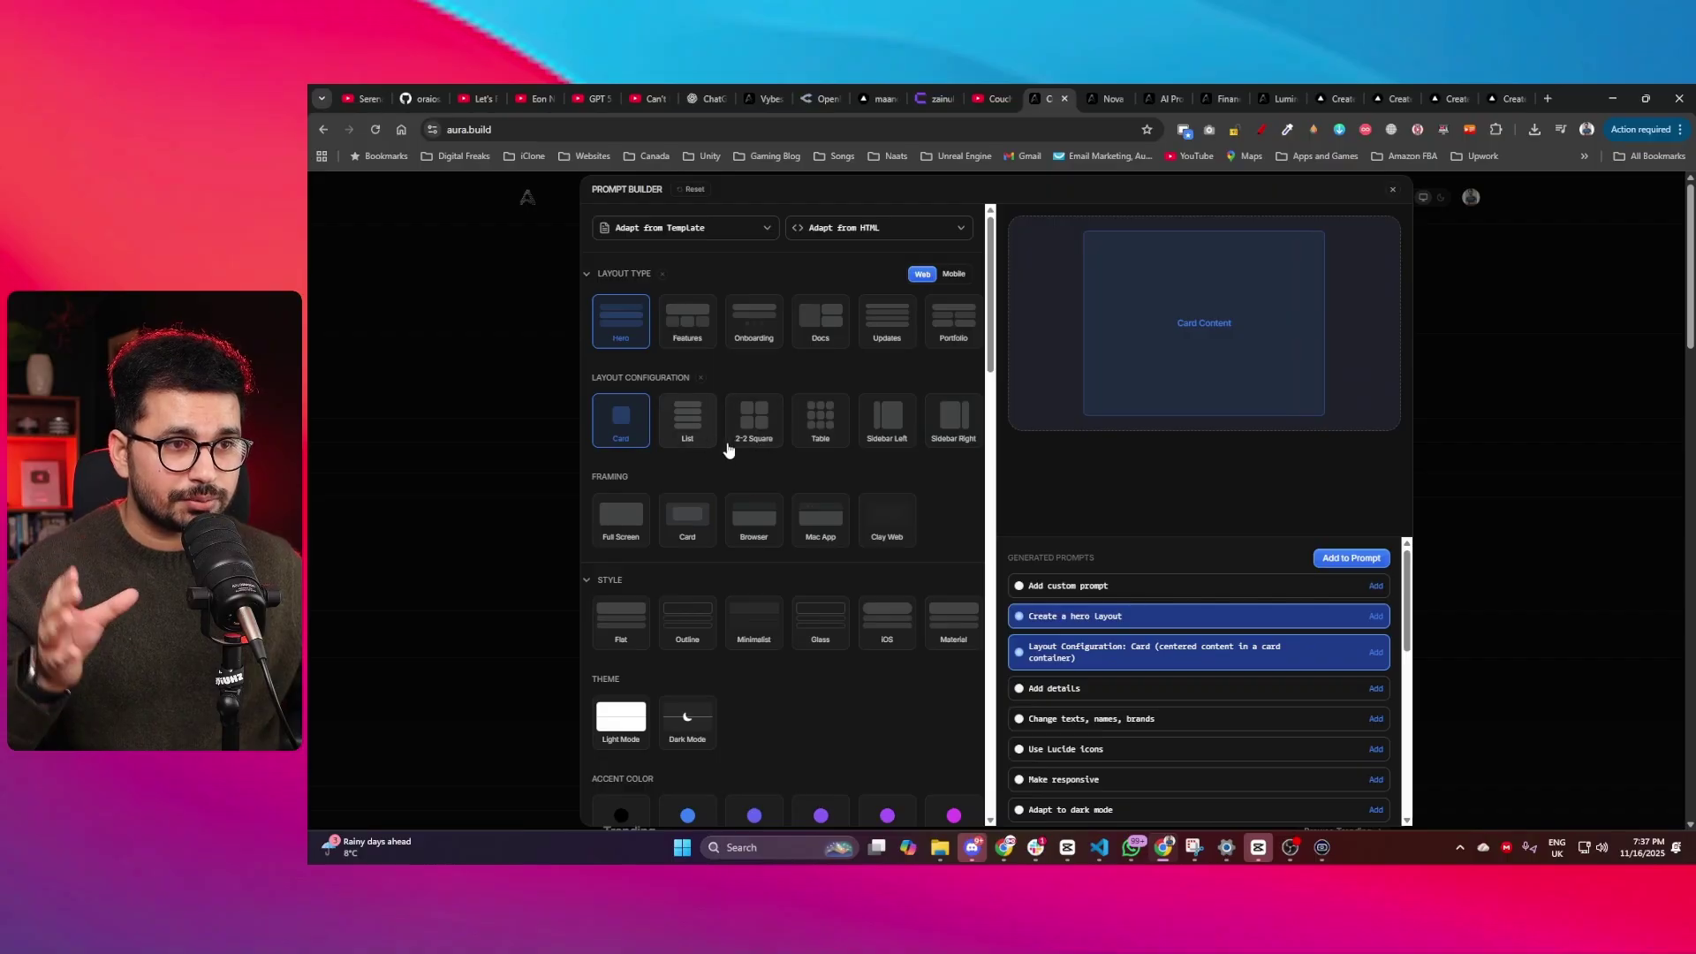
- Try Card, Browser, Mac App and Clay Web framing, then settle on Full Screen
{"action": "left_click", "coordinate": [626, 514]}
{"action": "left_click", "coordinate": [682, 518]}
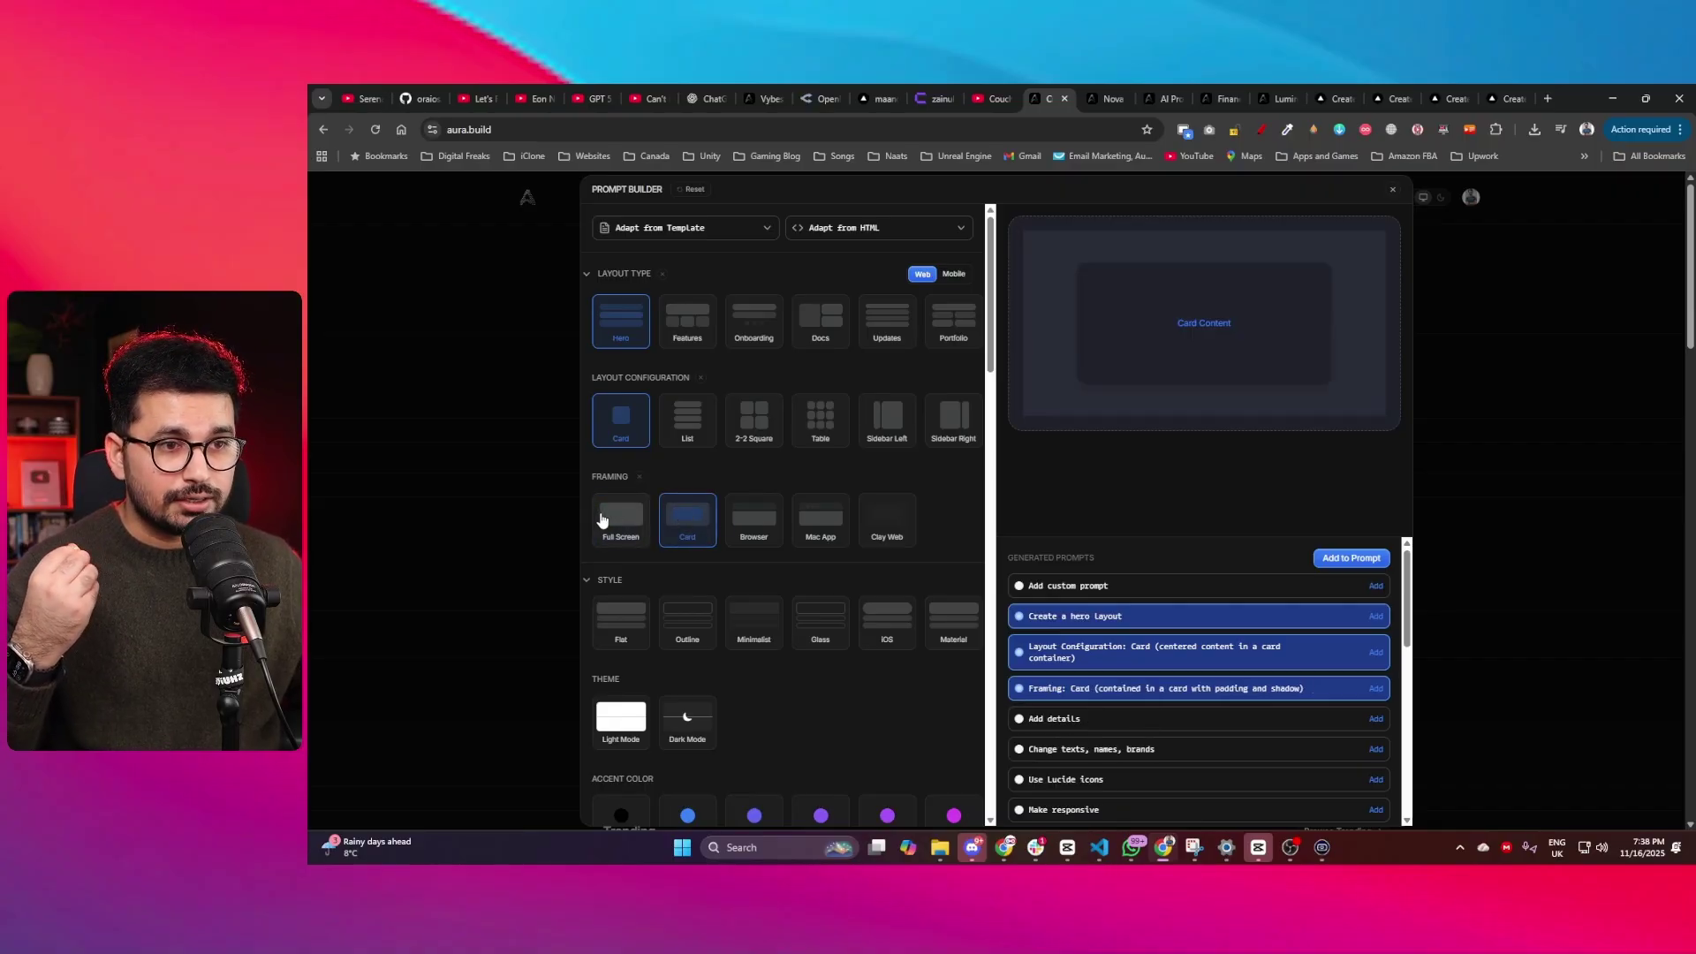
{"action": "left_click", "coordinate": [624, 529]}
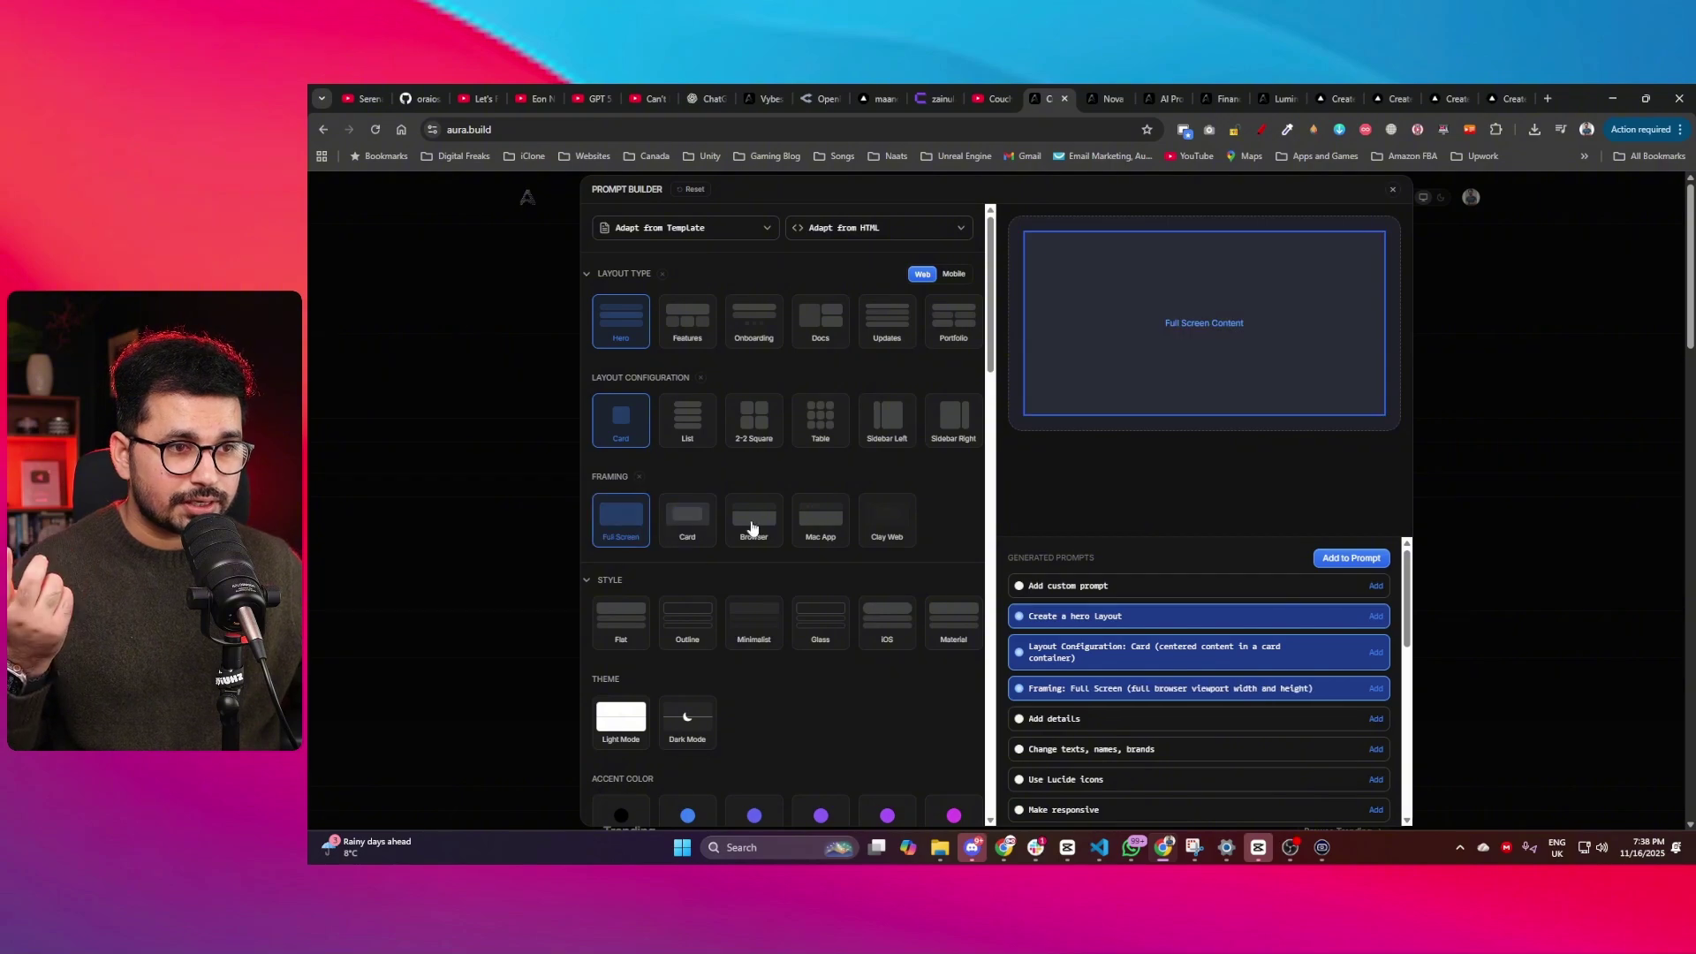
{"action": "left_click", "coordinate": [758, 543]}
{"action": "left_click", "coordinate": [825, 539]}
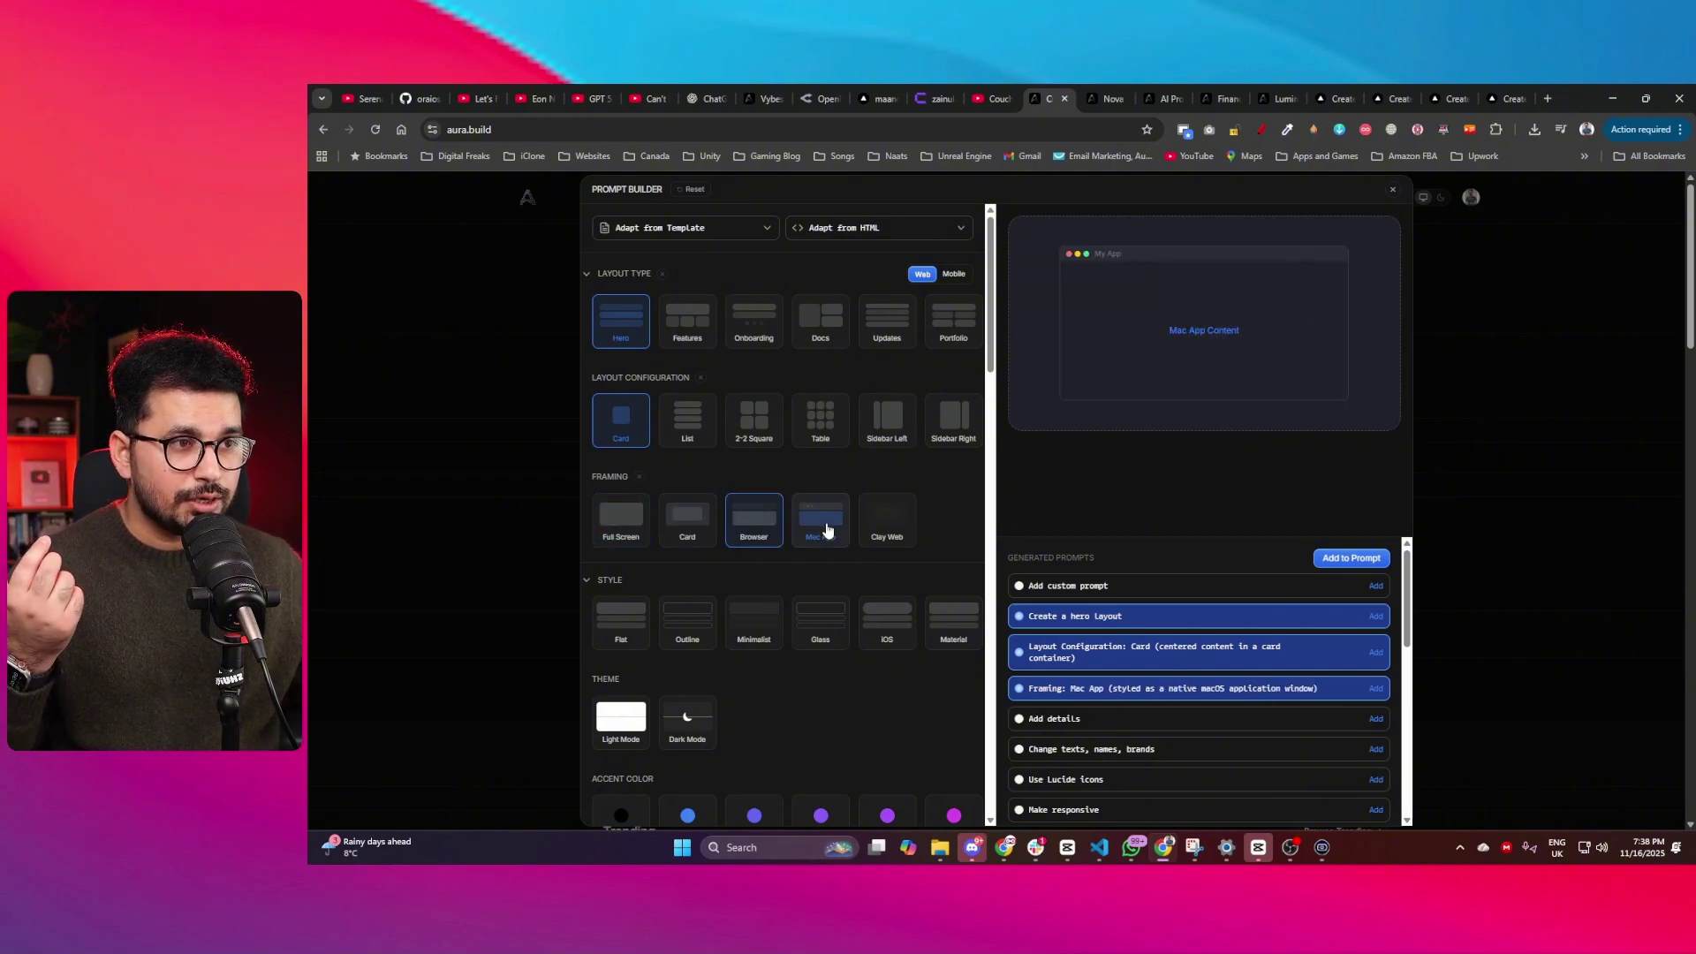
{"action": "left_click", "coordinate": [900, 532]}
{"action": "left_click", "coordinate": [623, 525]}
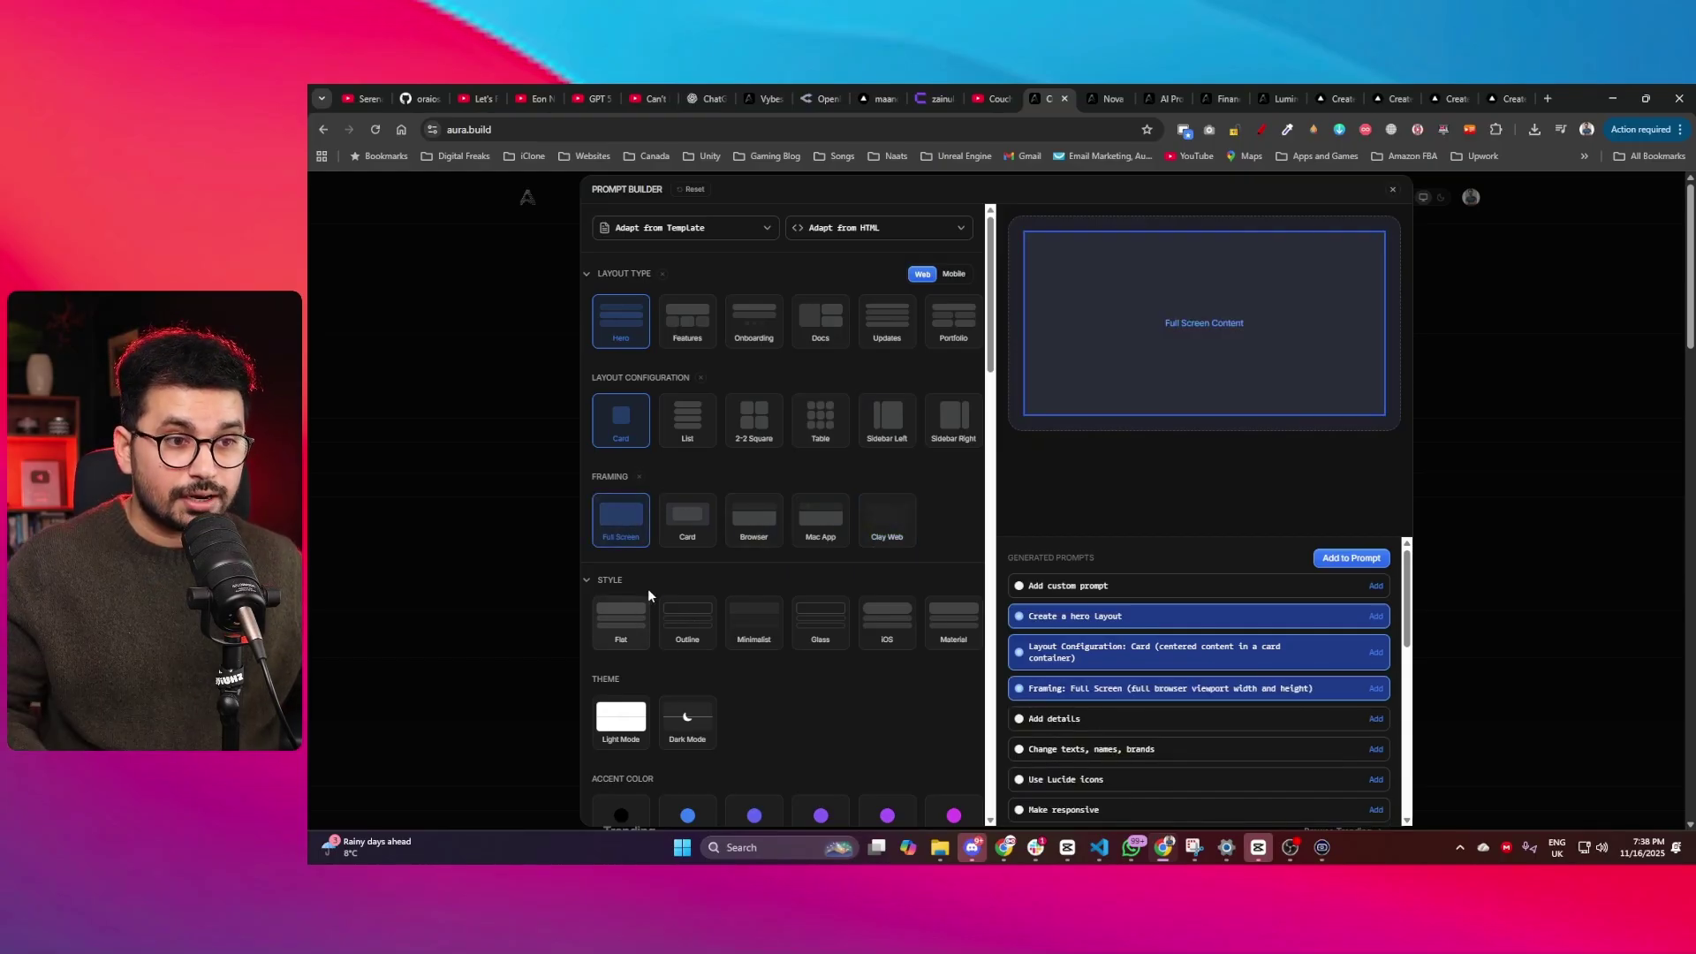
- Compare Flat, Minimalist, iOS, Material and Outline styles, then settle on the Glass style
{"action": "left_click", "coordinate": [623, 629]}
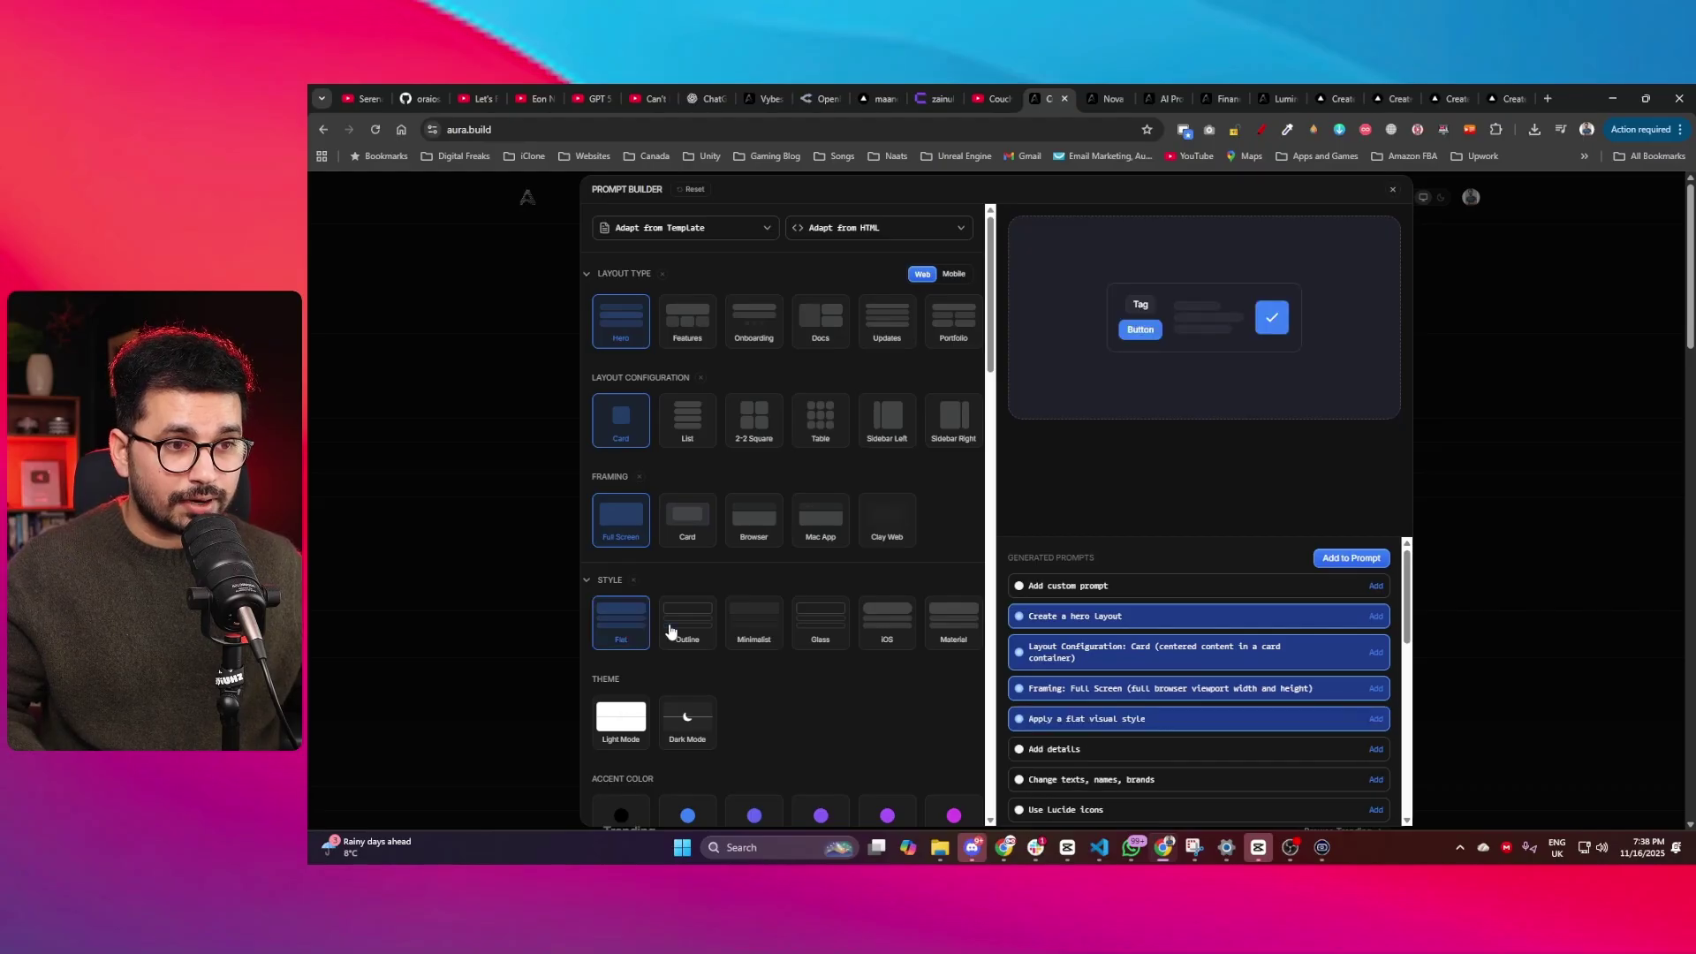
{"action": "left_click", "coordinate": [755, 626]}
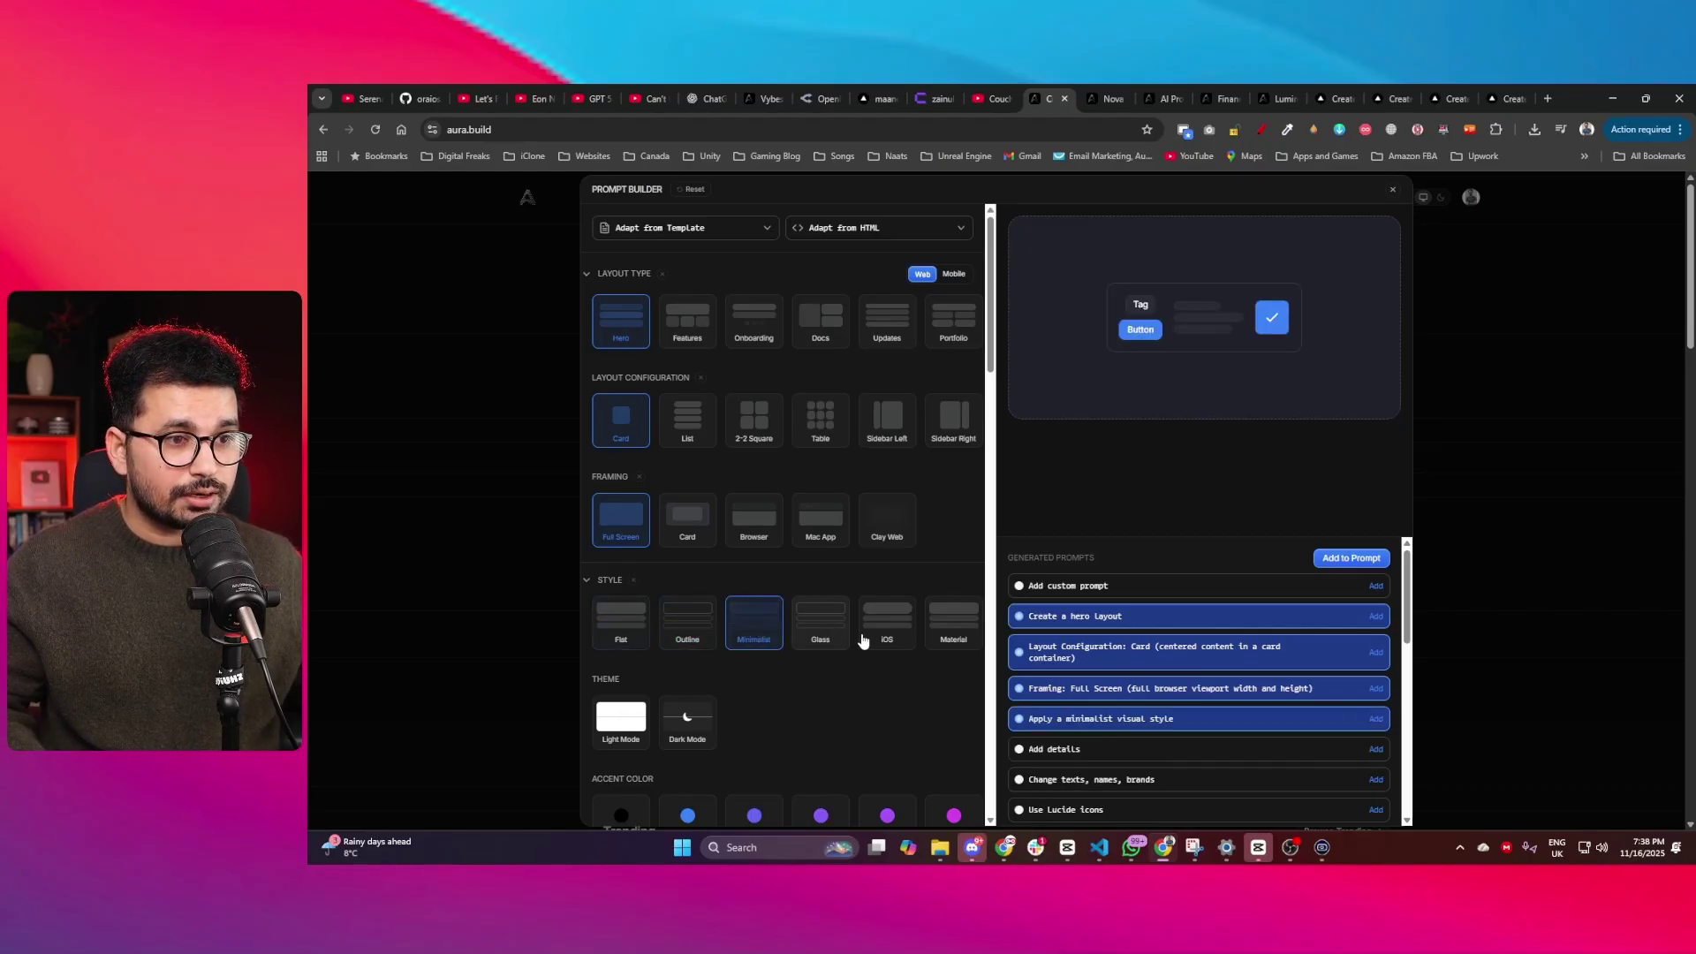
{"action": "left_click", "coordinate": [823, 624]}
{"action": "left_click", "coordinate": [892, 629]}
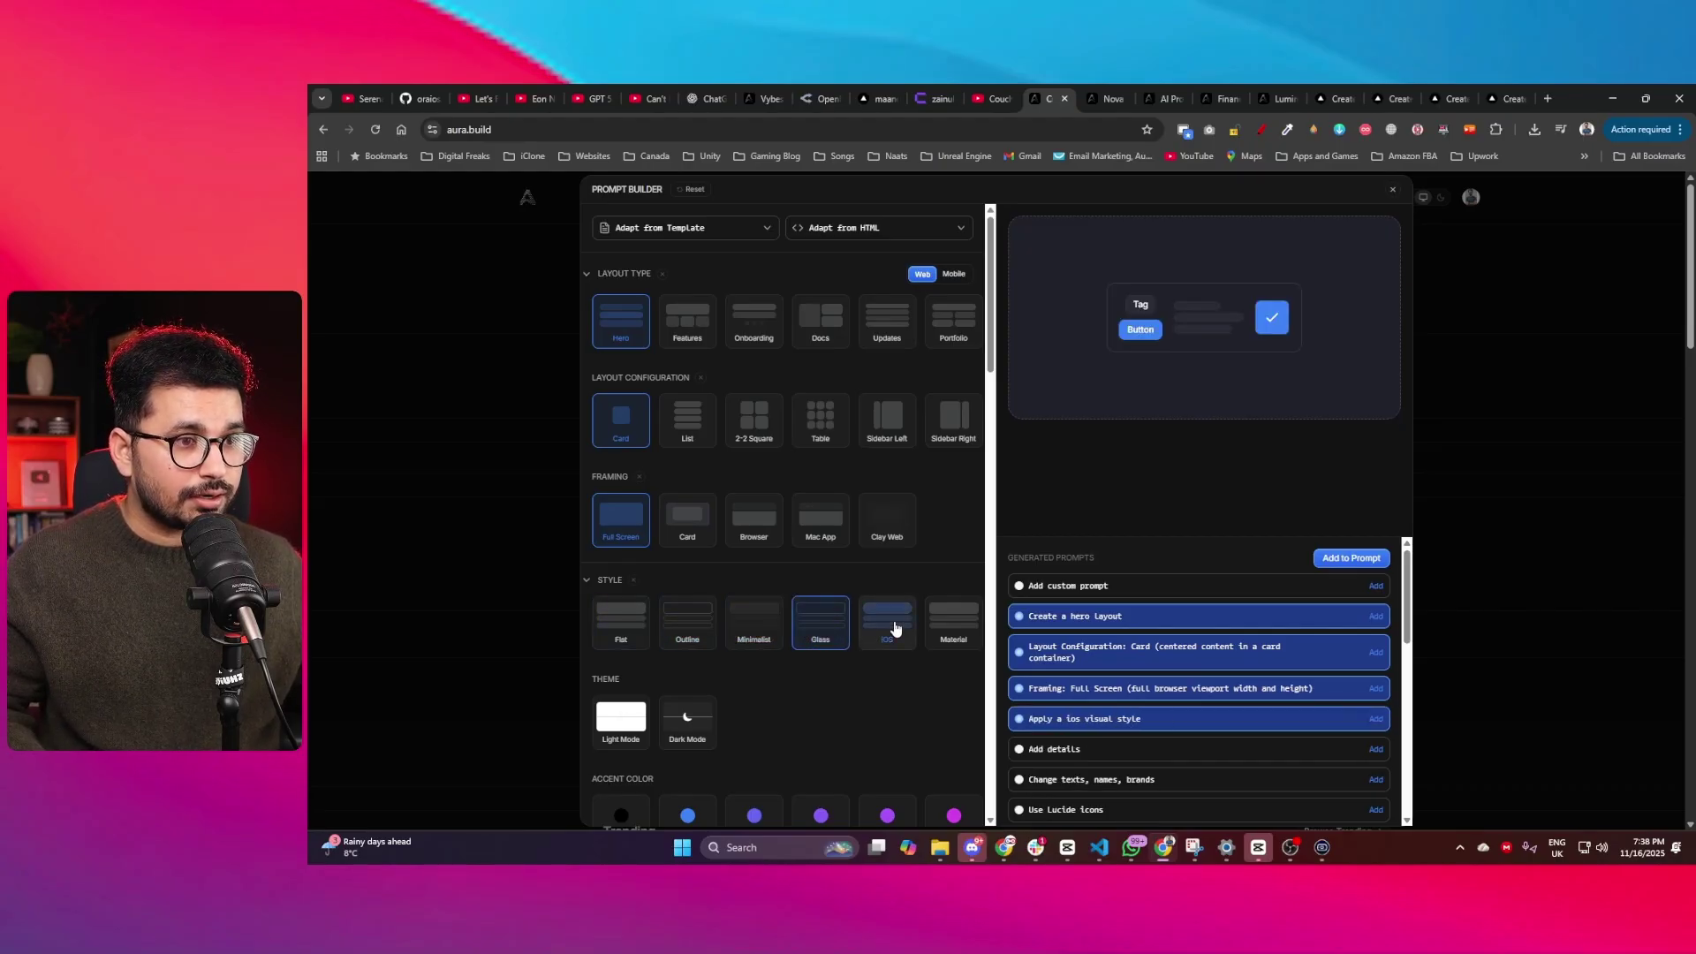
{"action": "left_click", "coordinate": [947, 629]}
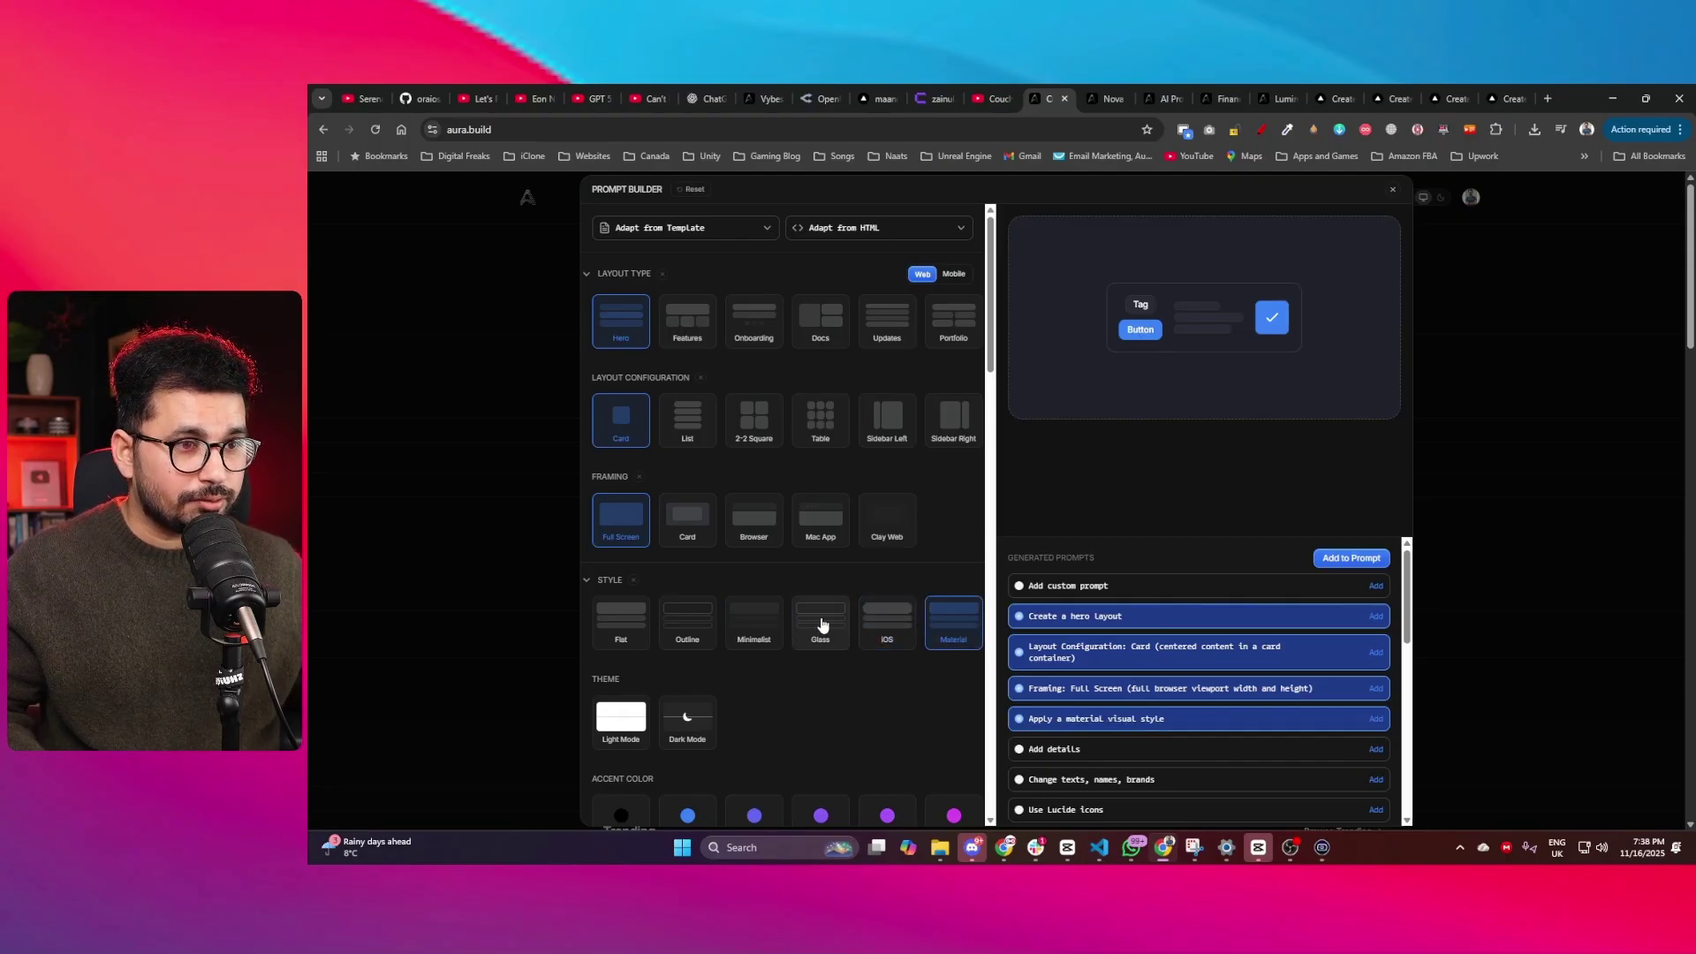
{"action": "left_click", "coordinate": [821, 624]}
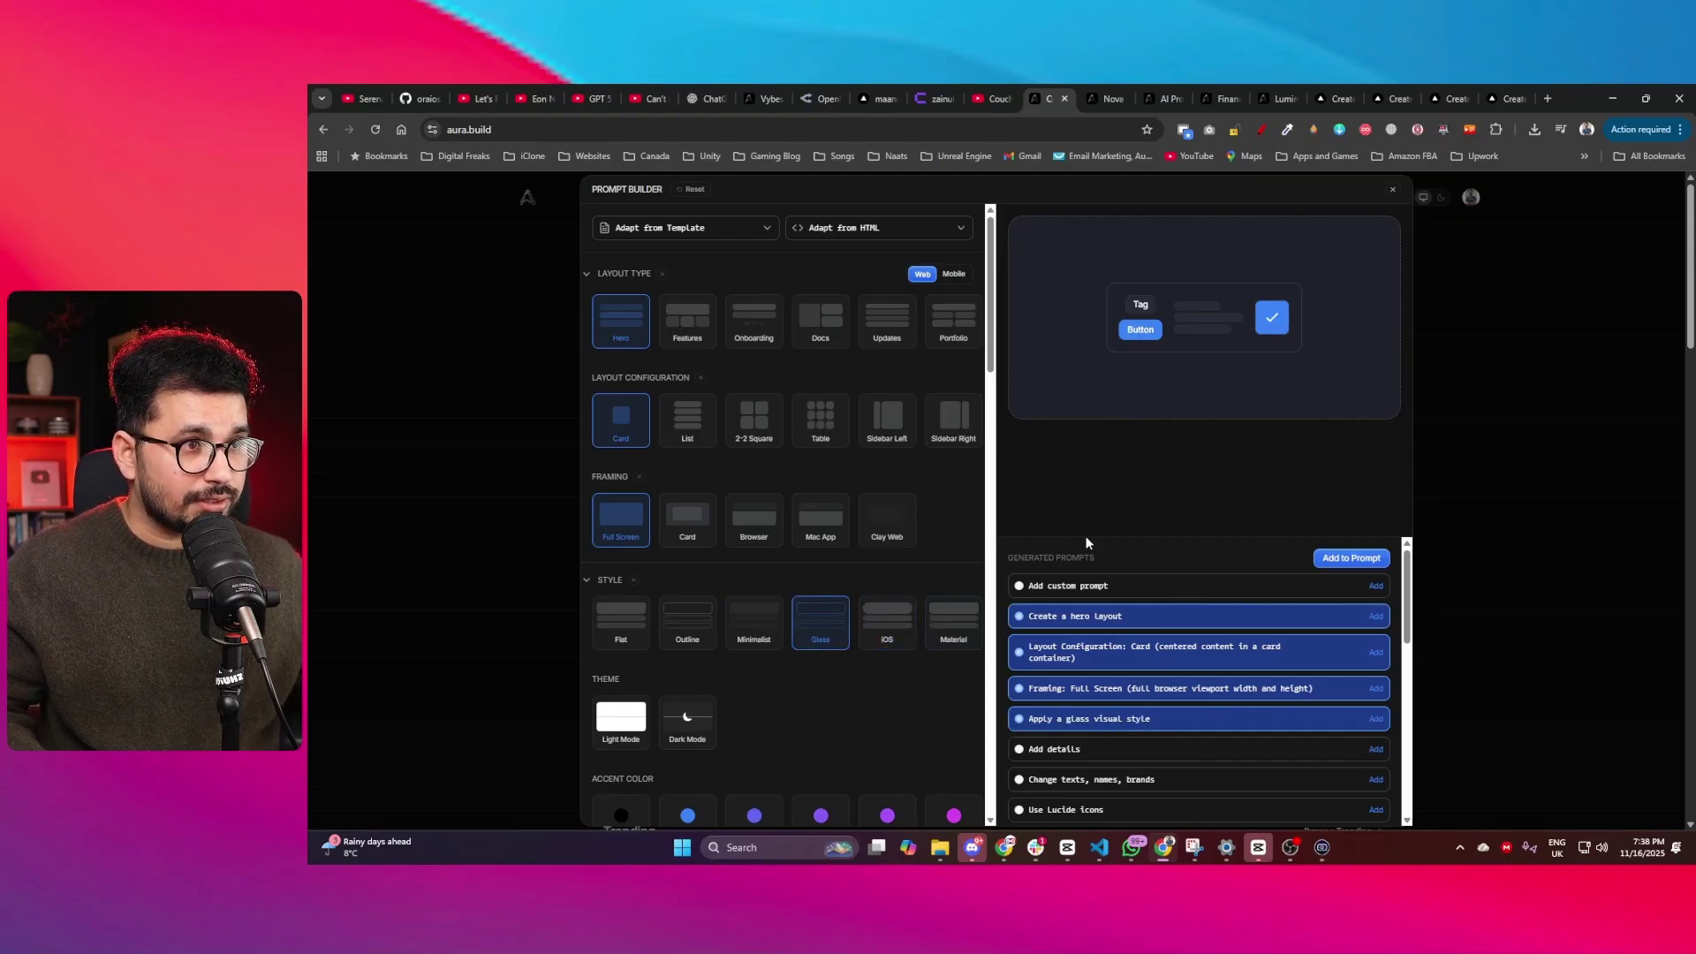
{"action": "left_click", "coordinate": [750, 625]}
{"action": "left_click", "coordinate": [695, 633]}
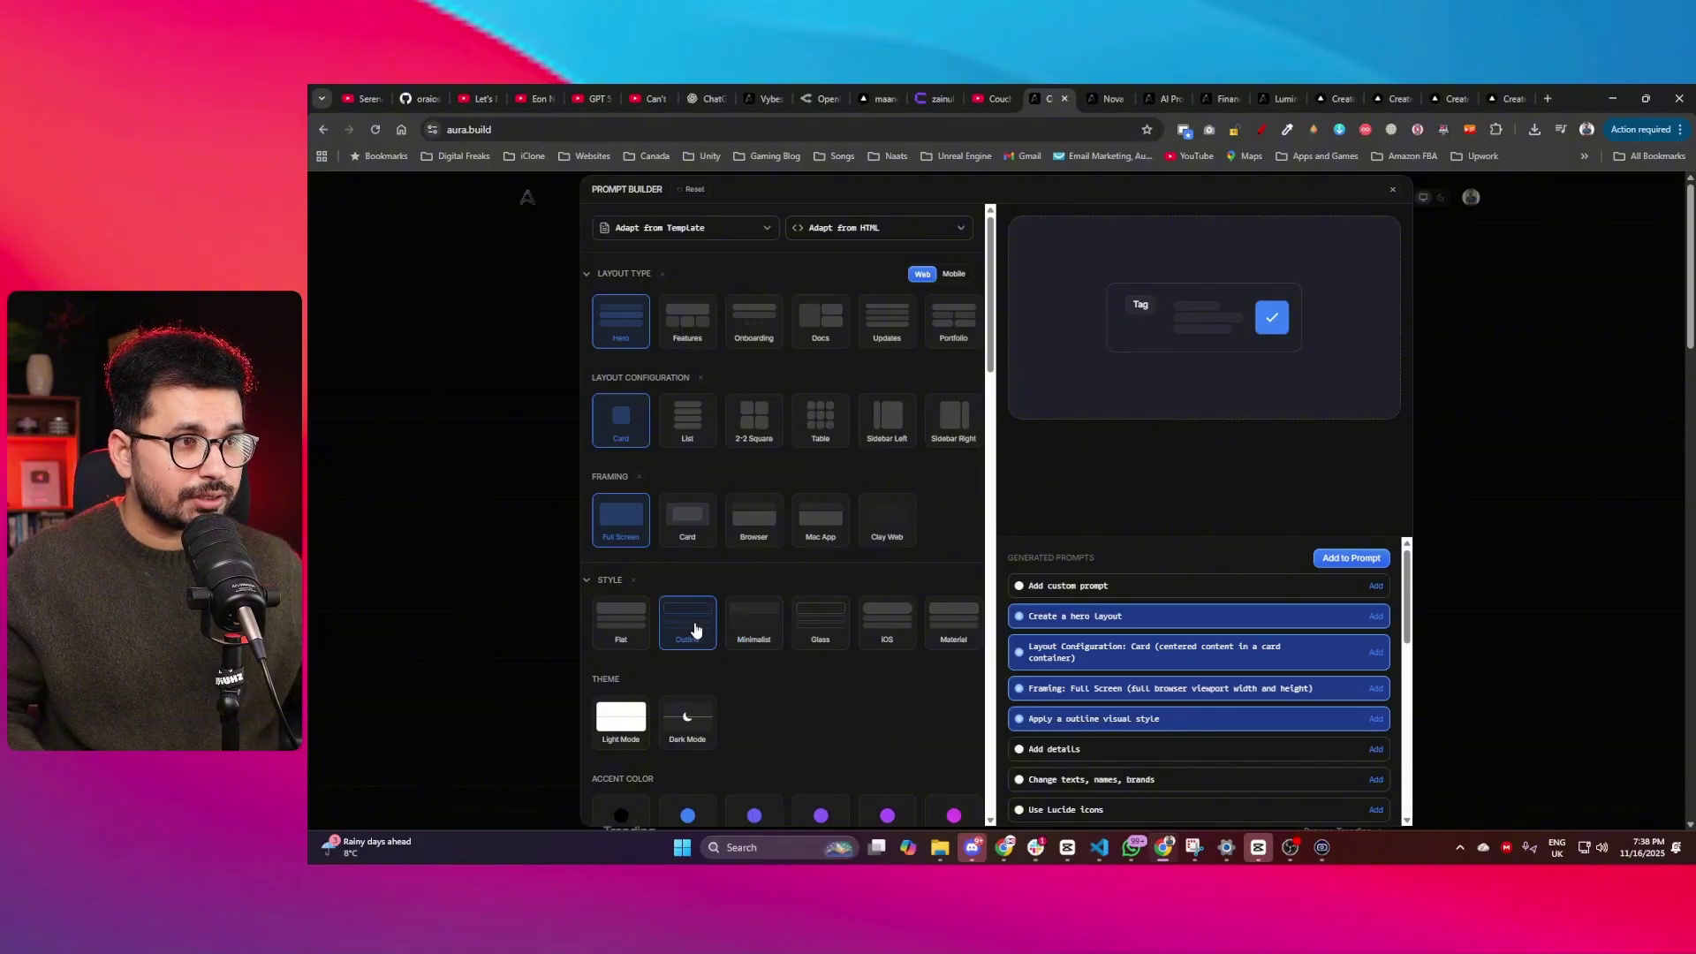
{"action": "left_click", "coordinate": [637, 618]}
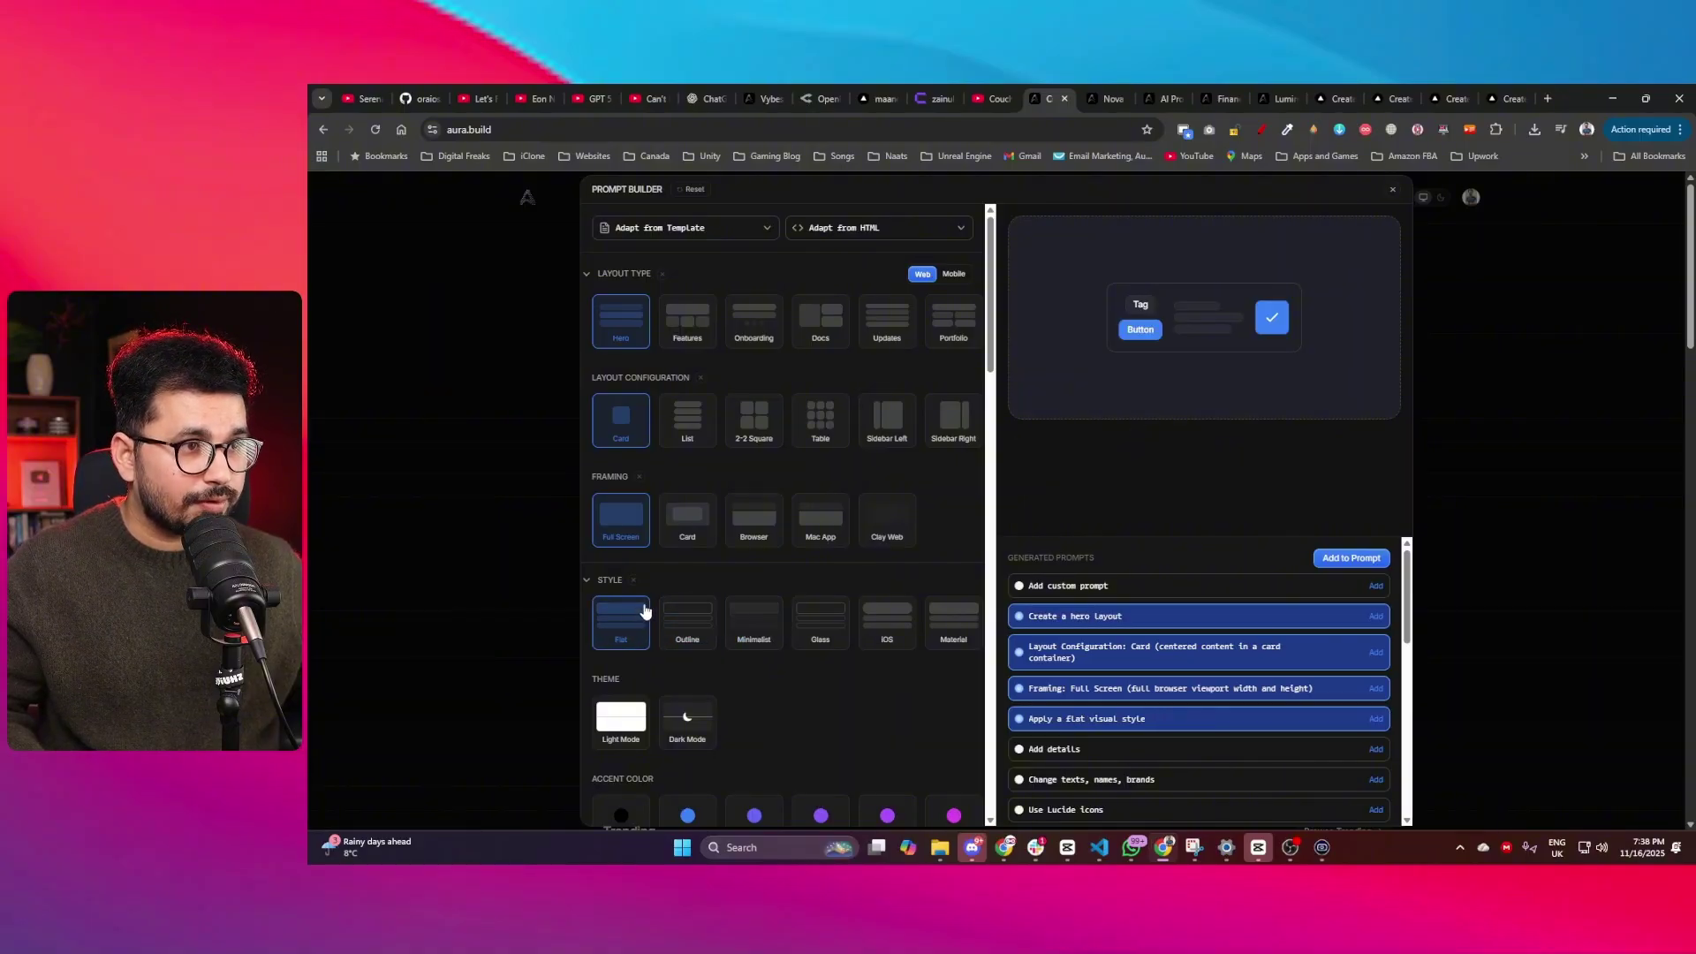
{"action": "left_click", "coordinate": [821, 613]}
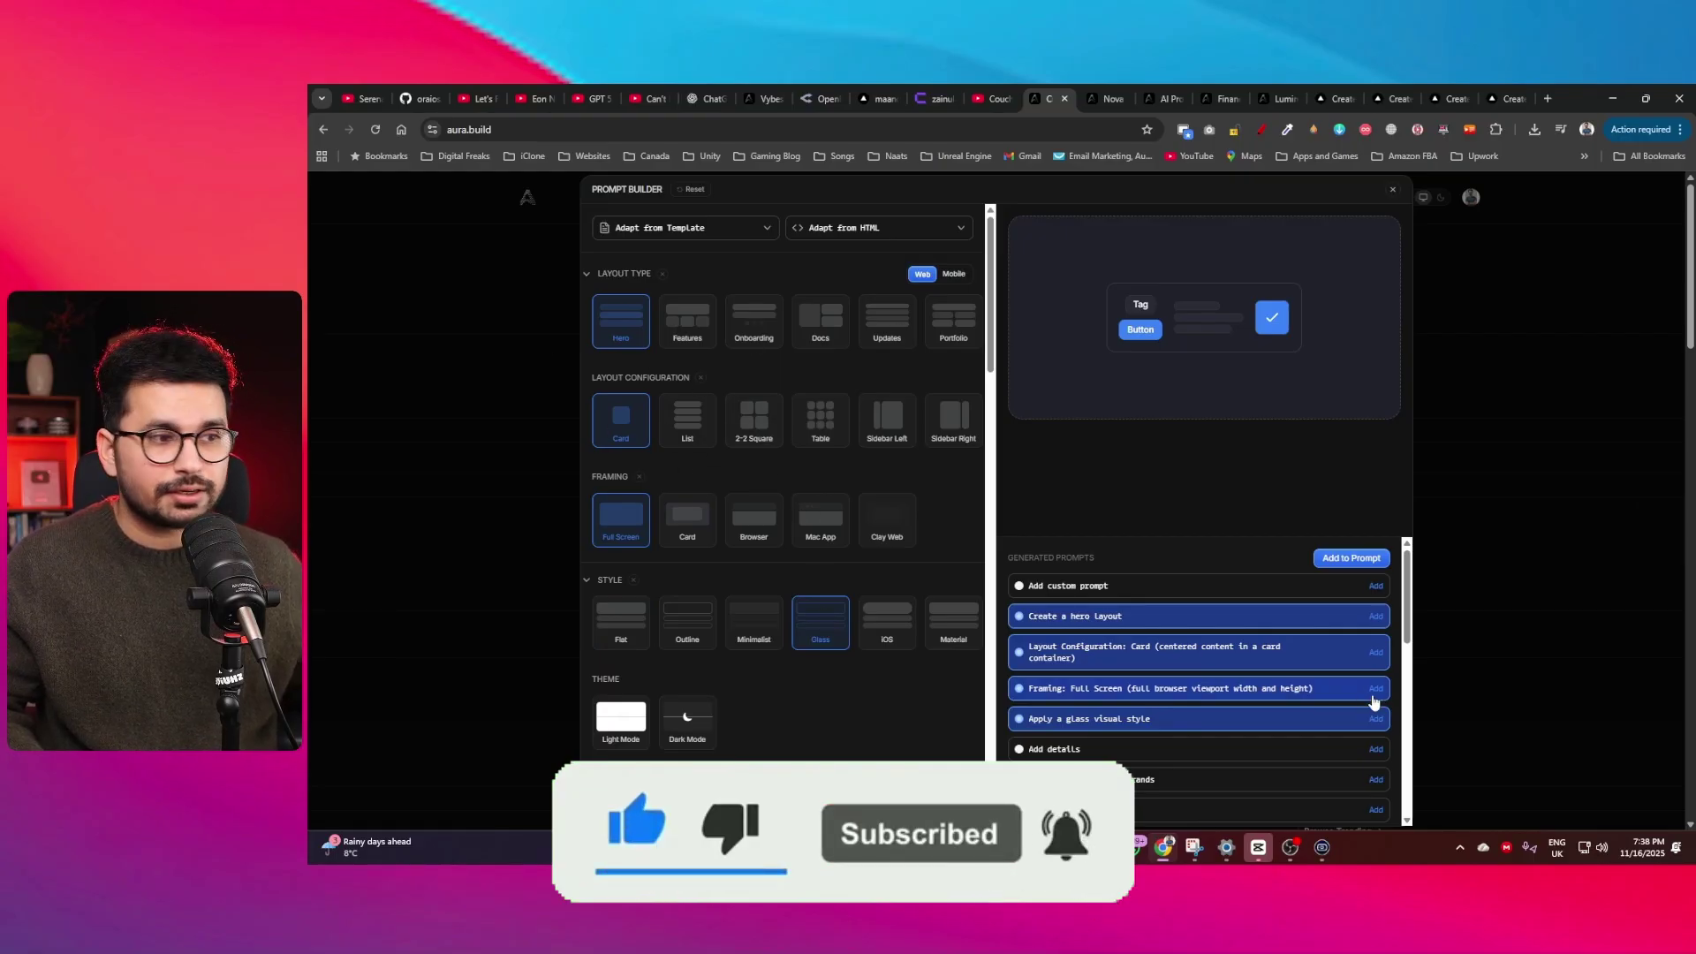
{"action": "scroll", "coordinate": [1281, 693], "scroll_direction": "down", "scroll_amount": 3}
{"action": "scroll", "coordinate": [1139, 655], "scroll_direction": "up", "scroll_amount": 1}
{"action": "scroll", "coordinate": [1139, 656], "scroll_direction": "up", "scroll_amount": 1}
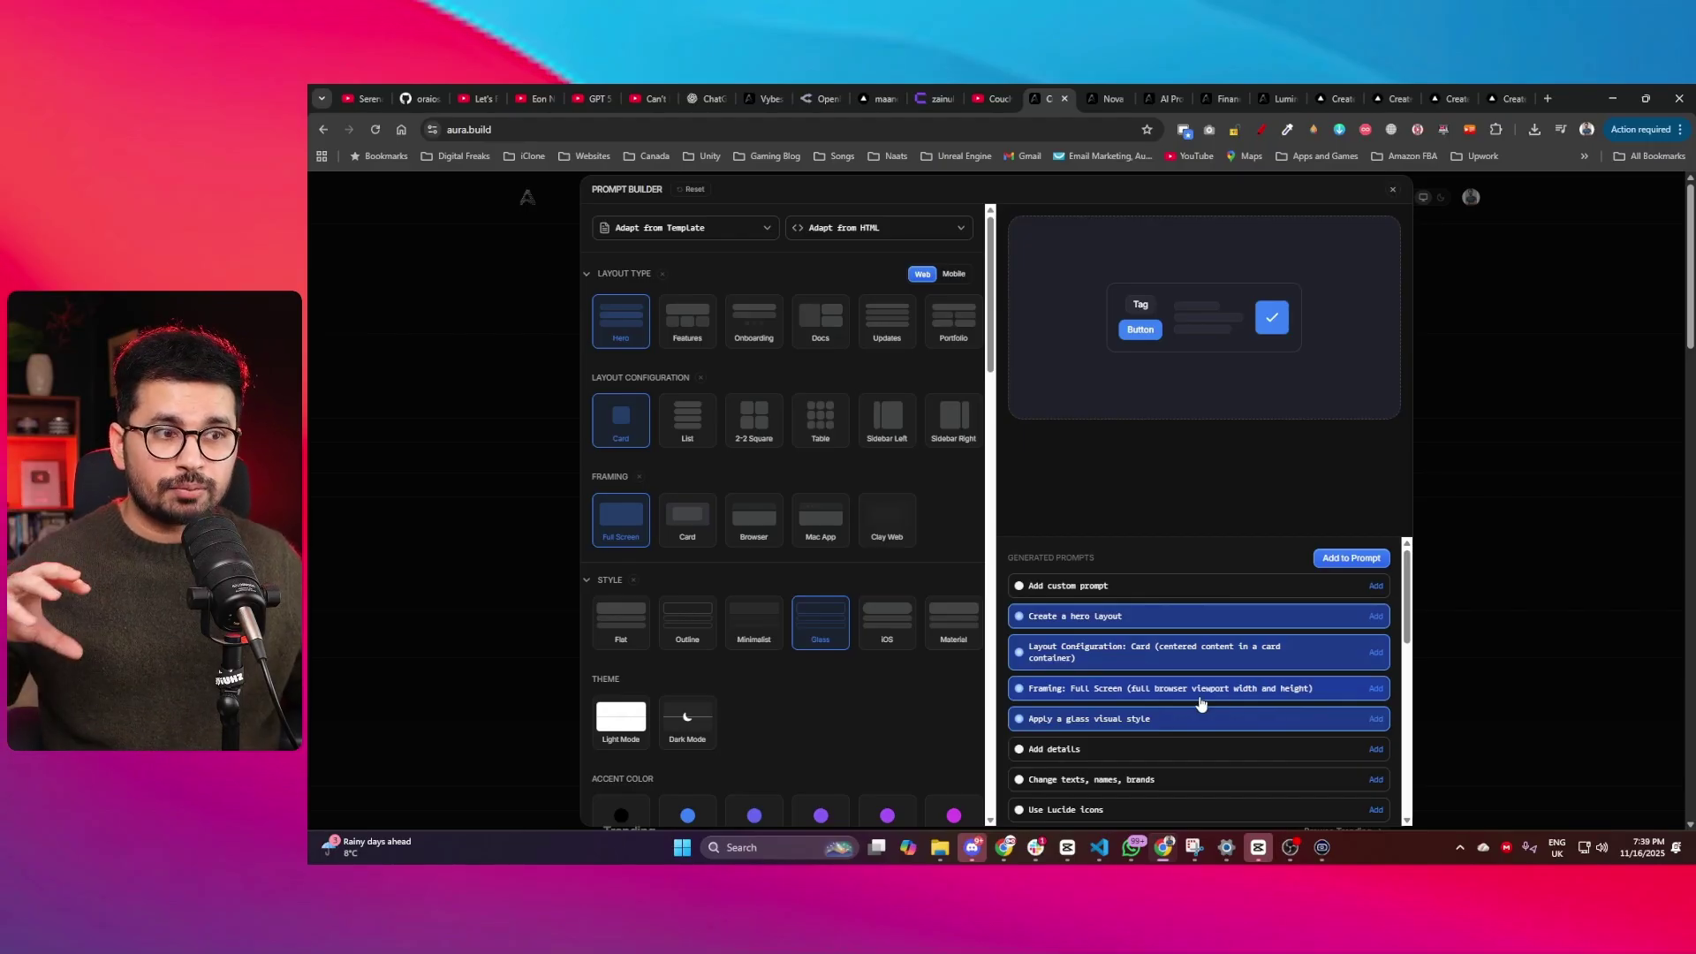
{"action": "scroll", "coordinate": [883, 716], "scroll_direction": "down", "scroll_amount": 3}
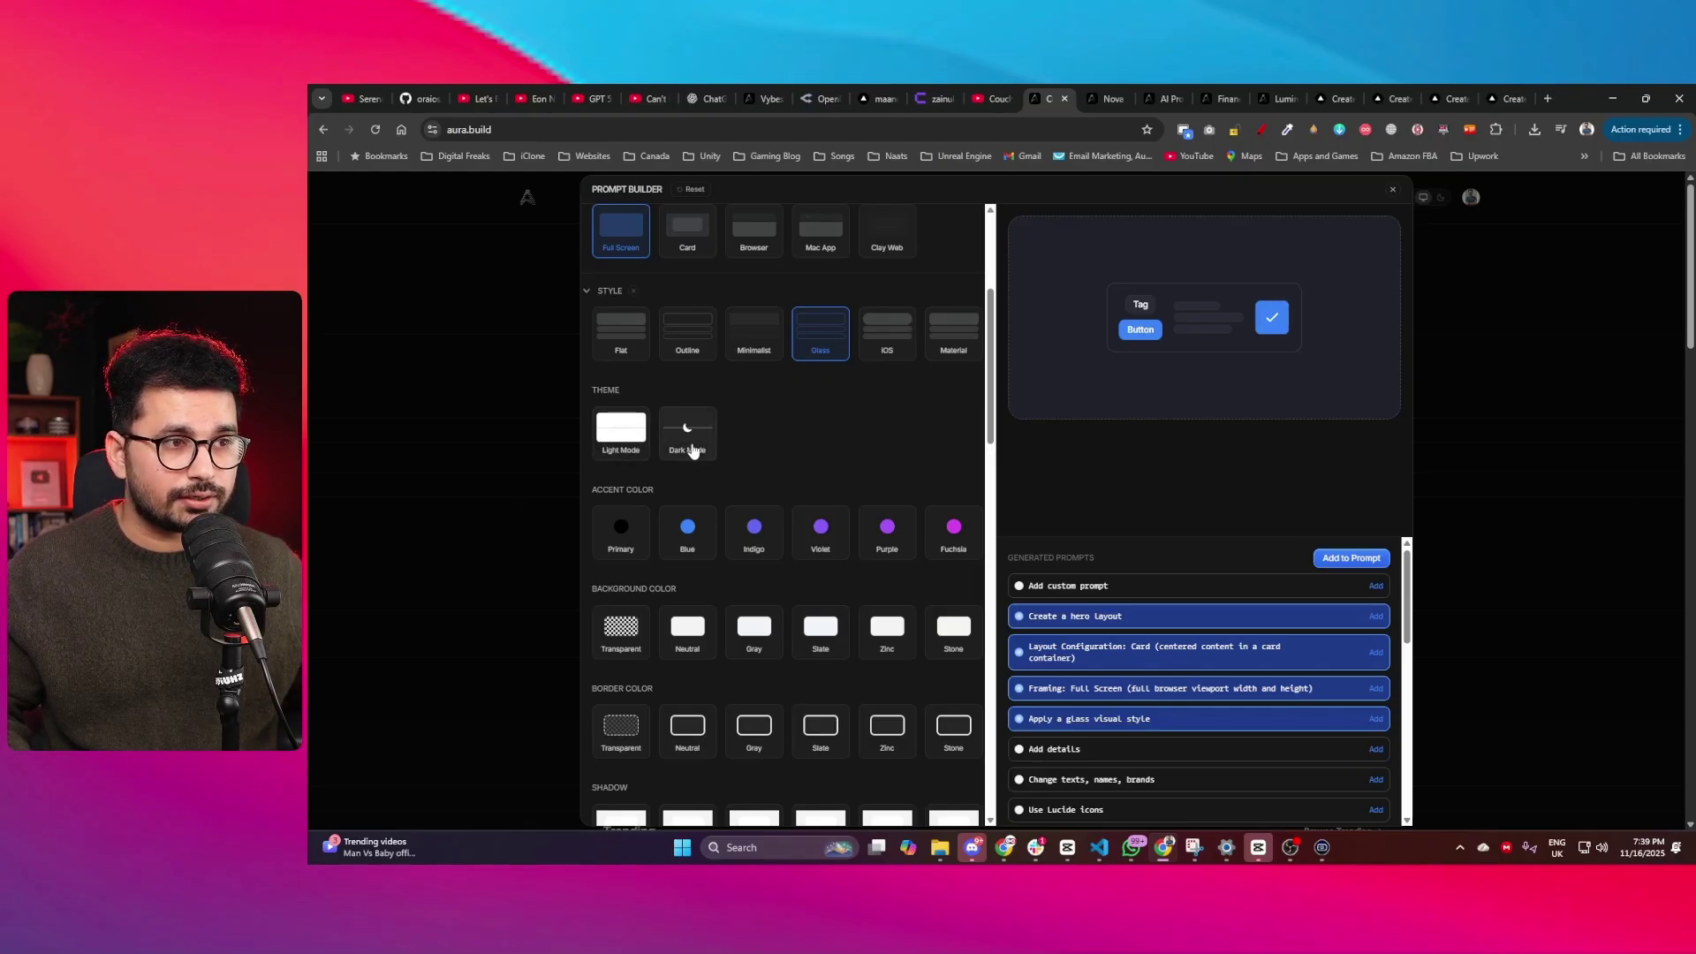
- Preview Light Mode, then choose Dark Mode as the theme
{"action": "left_click", "coordinate": [619, 446]}
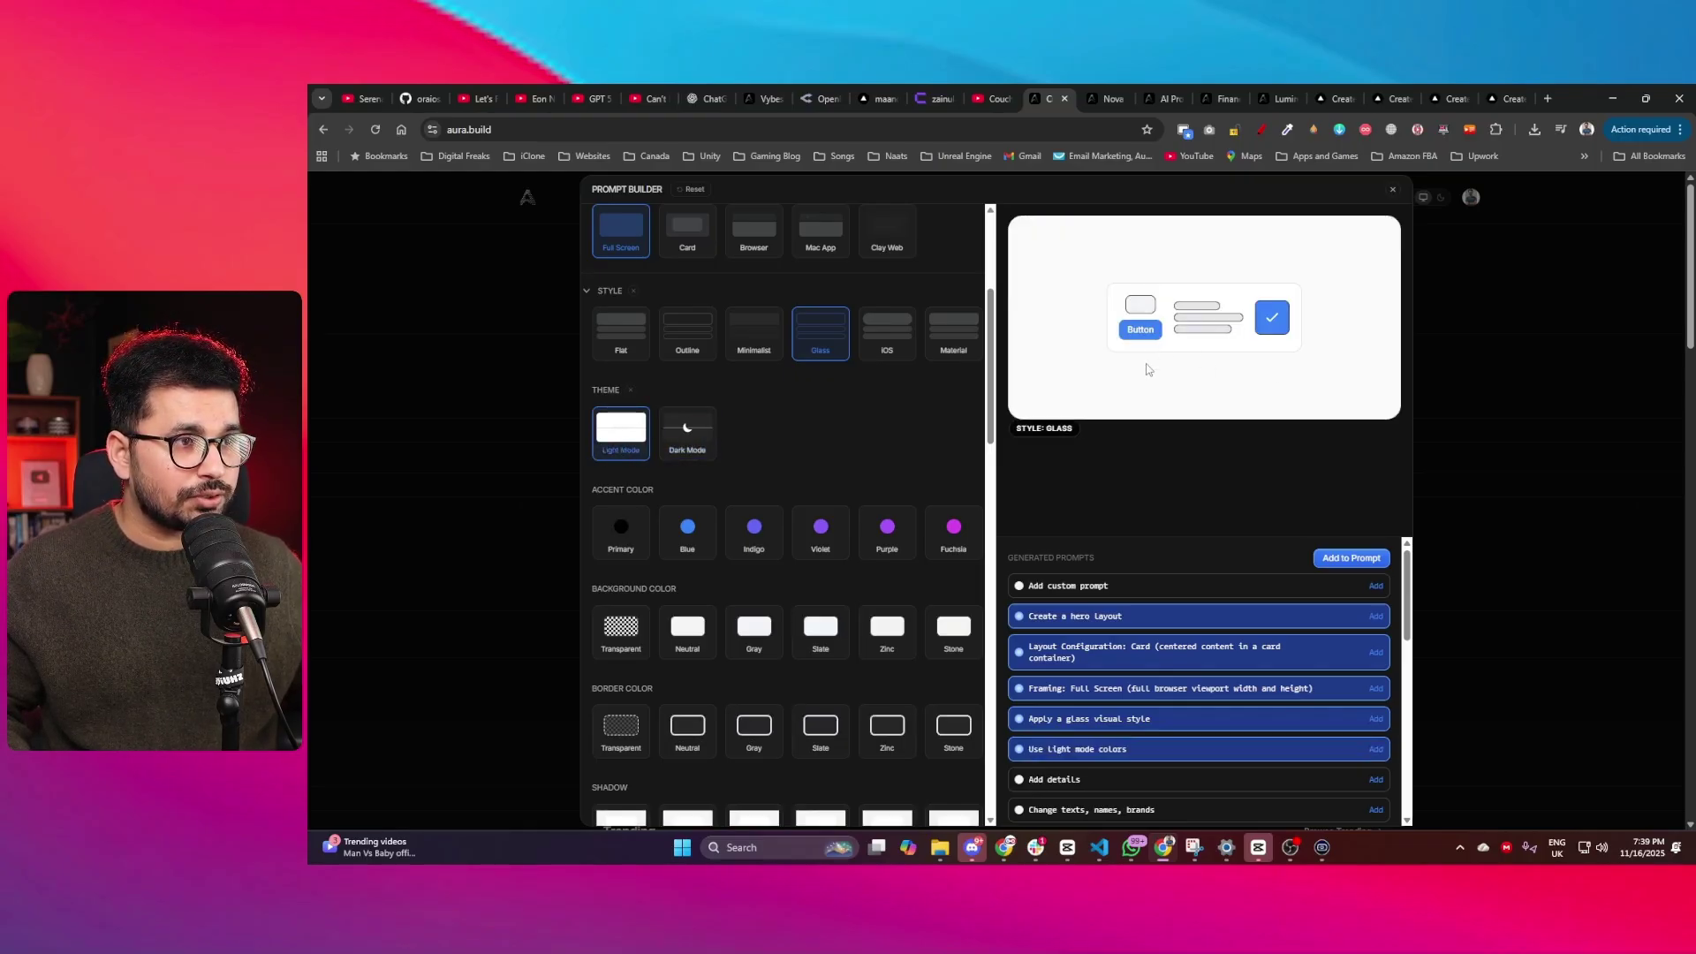
{"action": "left_click", "coordinate": [702, 442]}
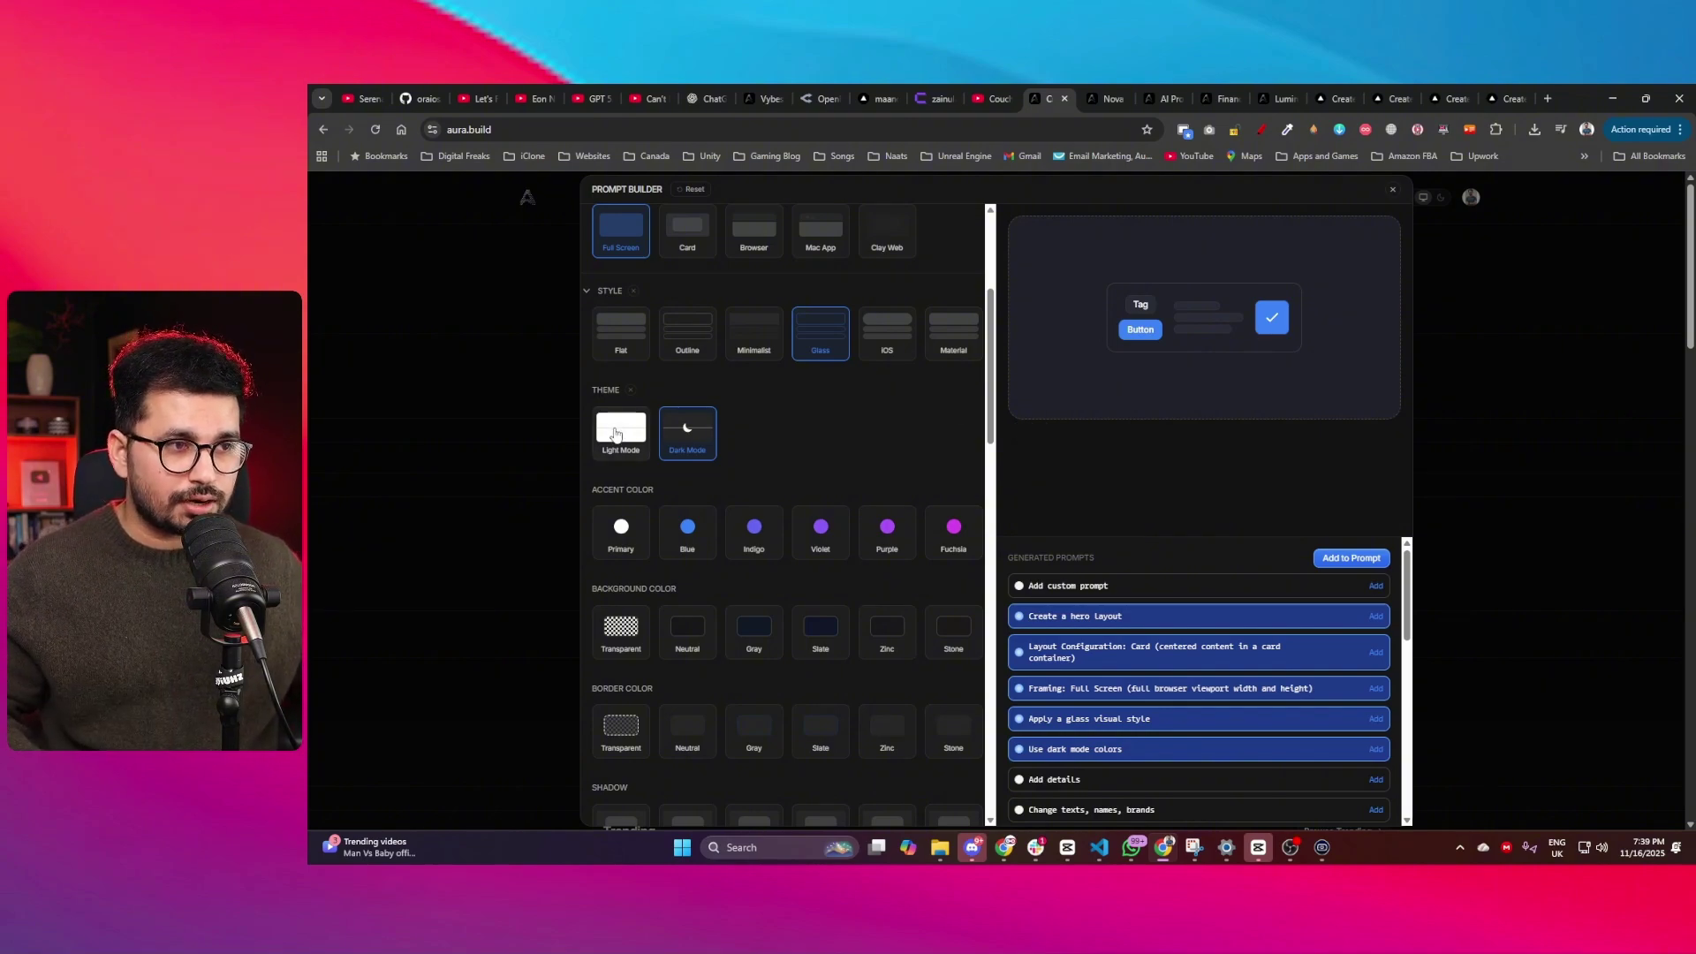
- Try Blue, Indigo, Primary, Purple and Fuchsia accents, then set the accent colour to Violet
{"action": "left_click", "coordinate": [680, 541]}
{"action": "left_click", "coordinate": [742, 543]}
{"action": "left_click", "coordinate": [619, 533]}
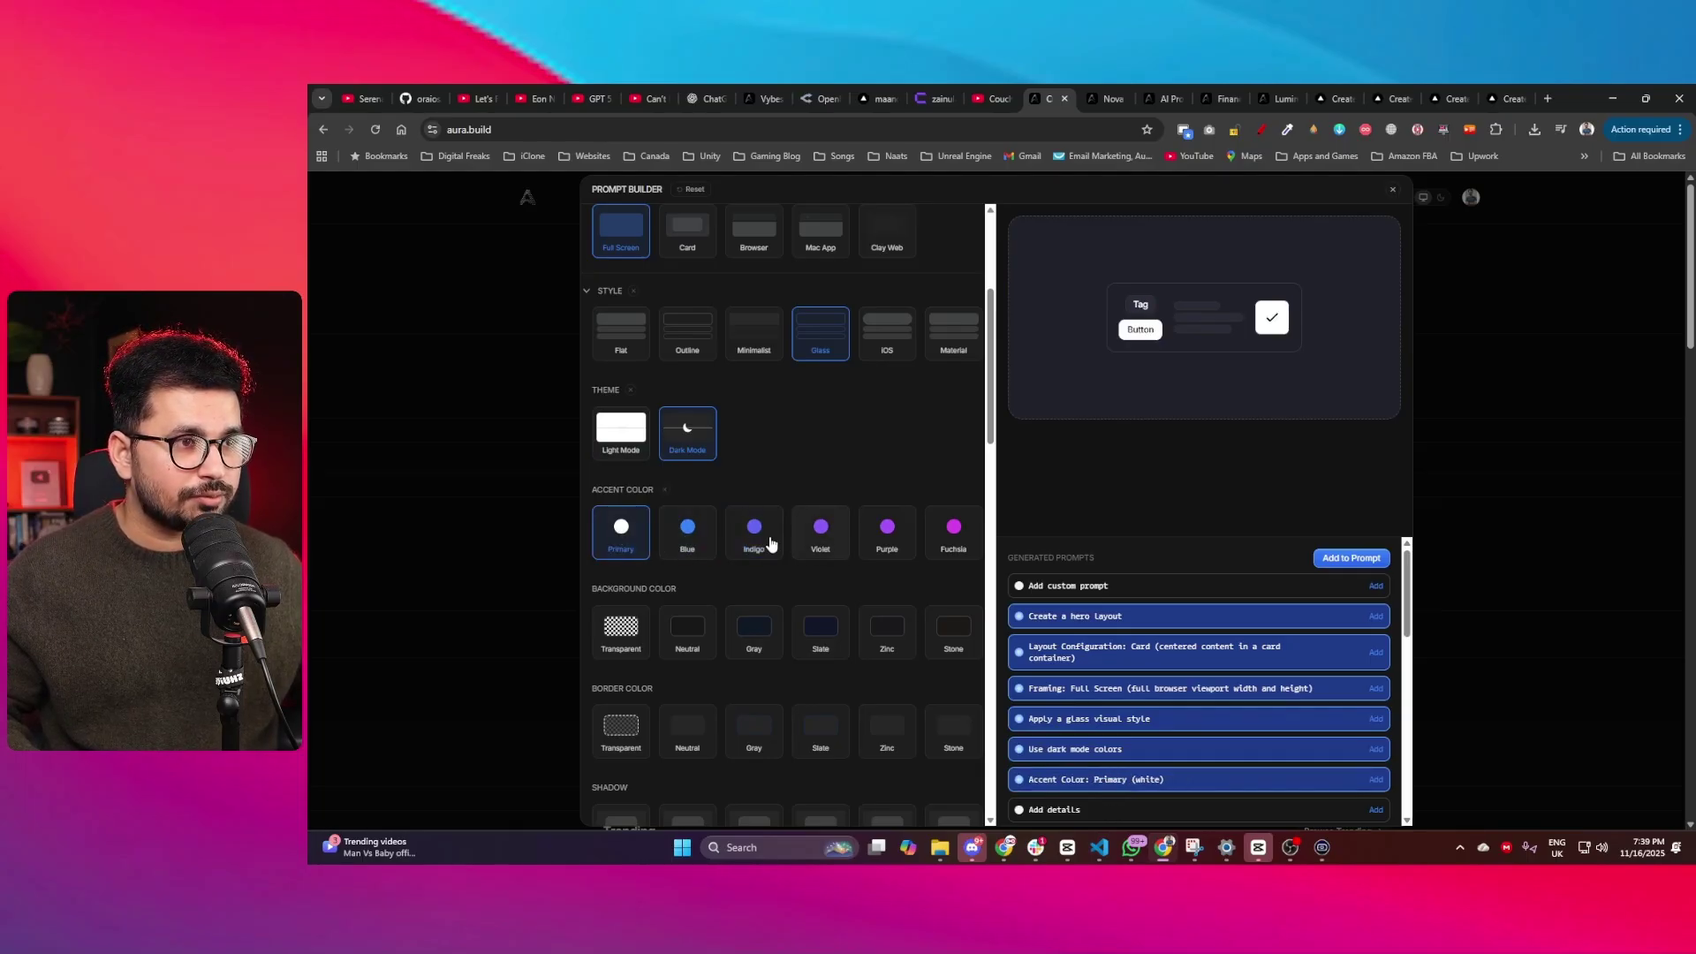
{"action": "left_click", "coordinate": [687, 537]}
{"action": "left_click", "coordinate": [770, 533]}
{"action": "left_click", "coordinate": [819, 533]}
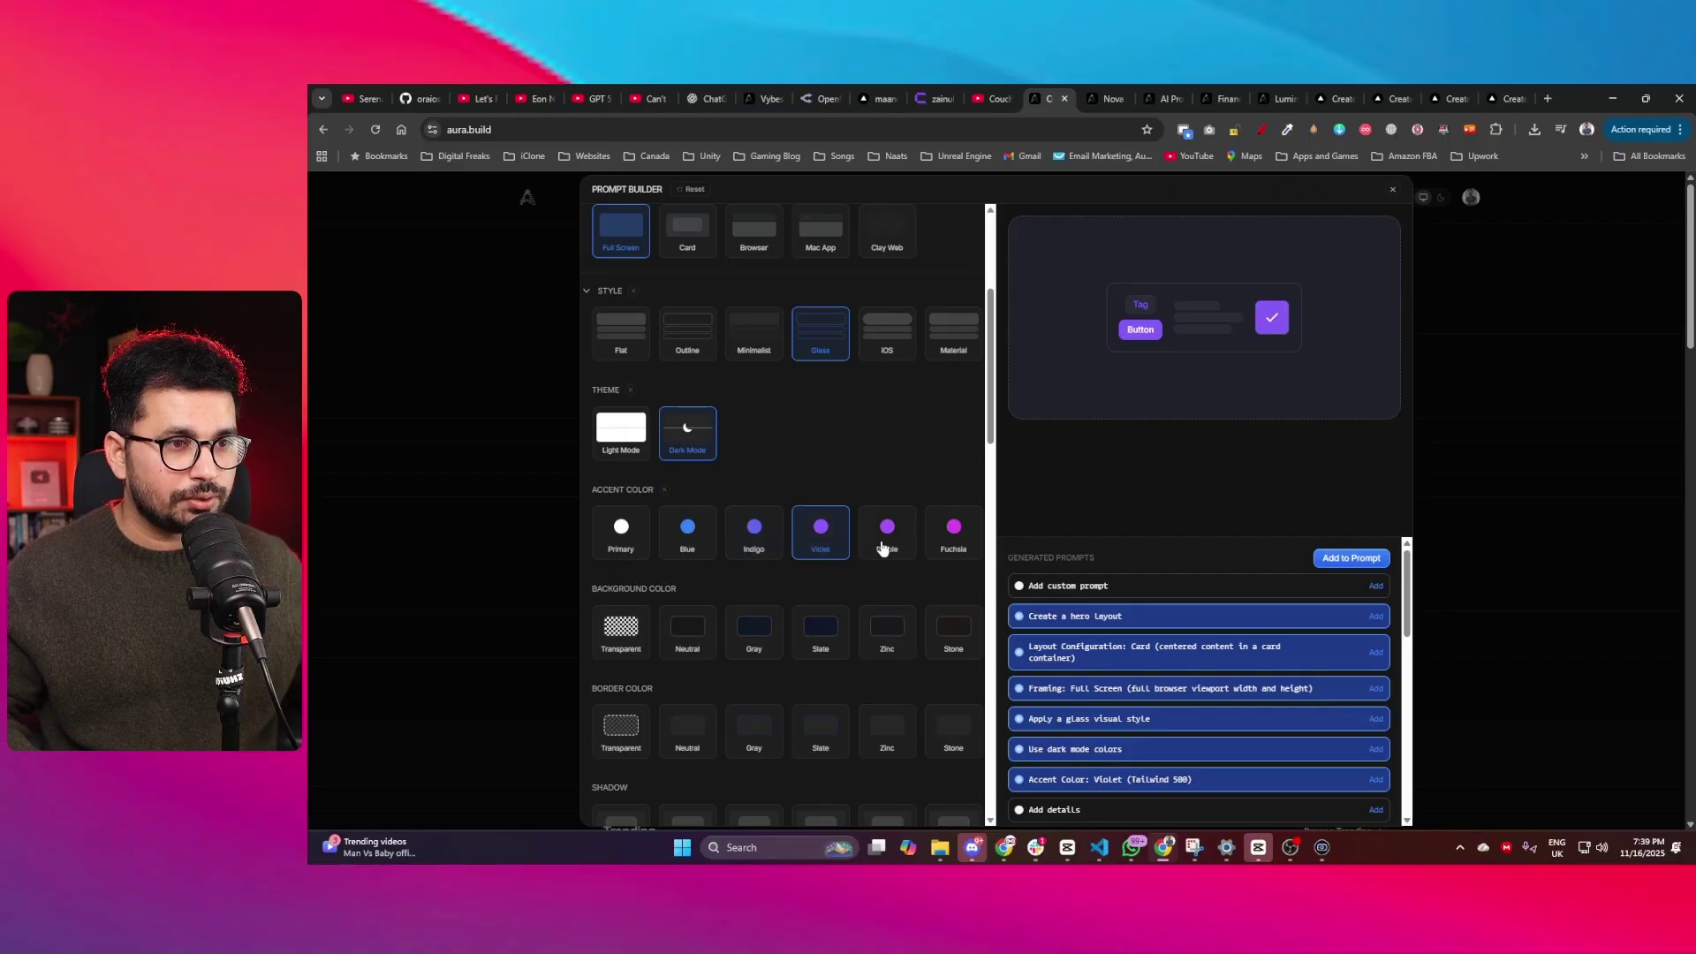
{"action": "left_click", "coordinate": [884, 549]}
{"action": "left_click", "coordinate": [952, 541]}
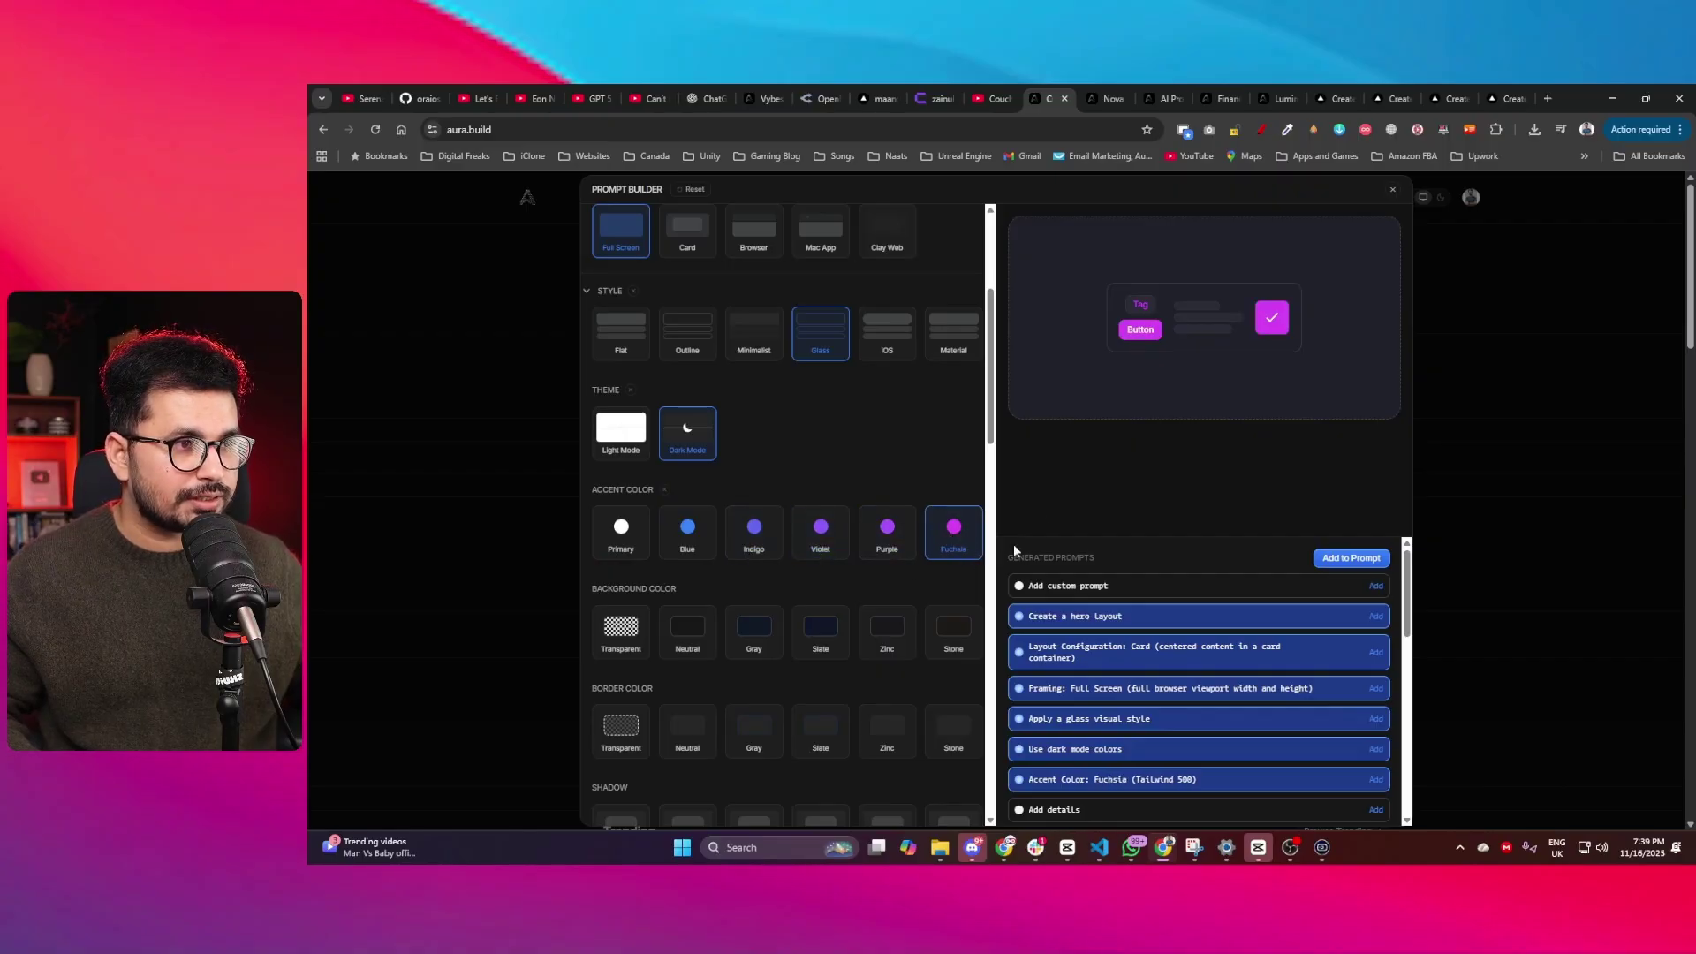
{"action": "left_click", "coordinate": [811, 532]}
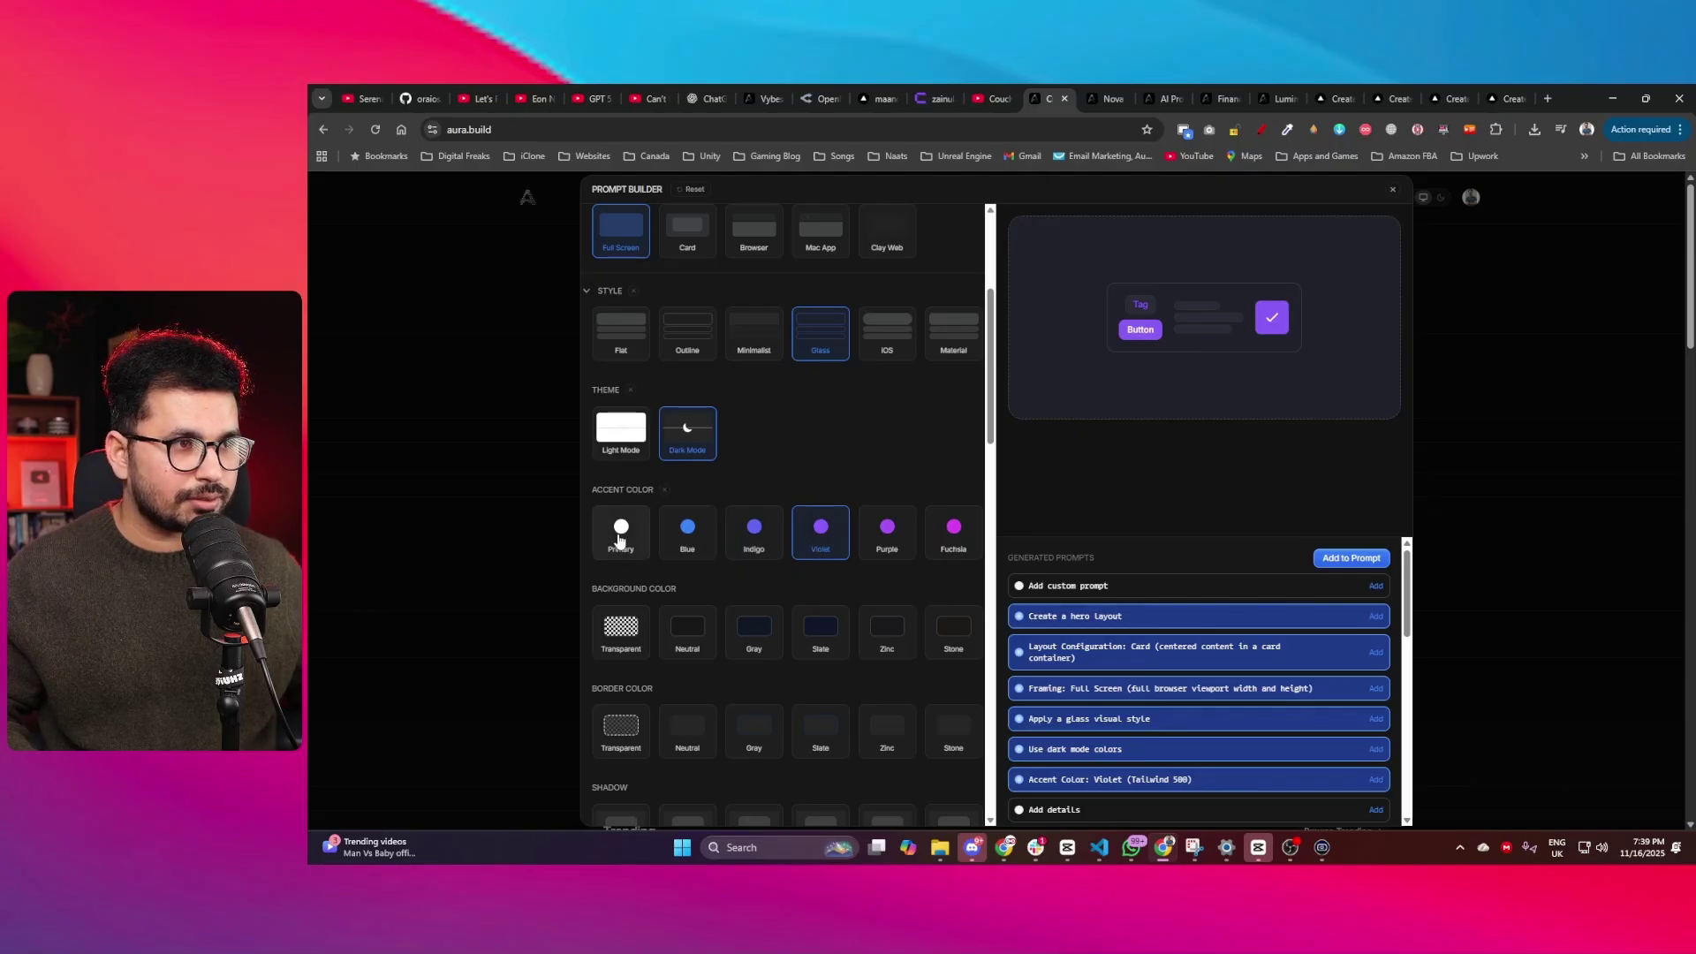
- Try Transparent, Neutral, Gray, Slate and Zinc backgrounds, then settle on Stone
{"action": "left_click", "coordinate": [688, 631]}
{"action": "left_click", "coordinate": [631, 659]}
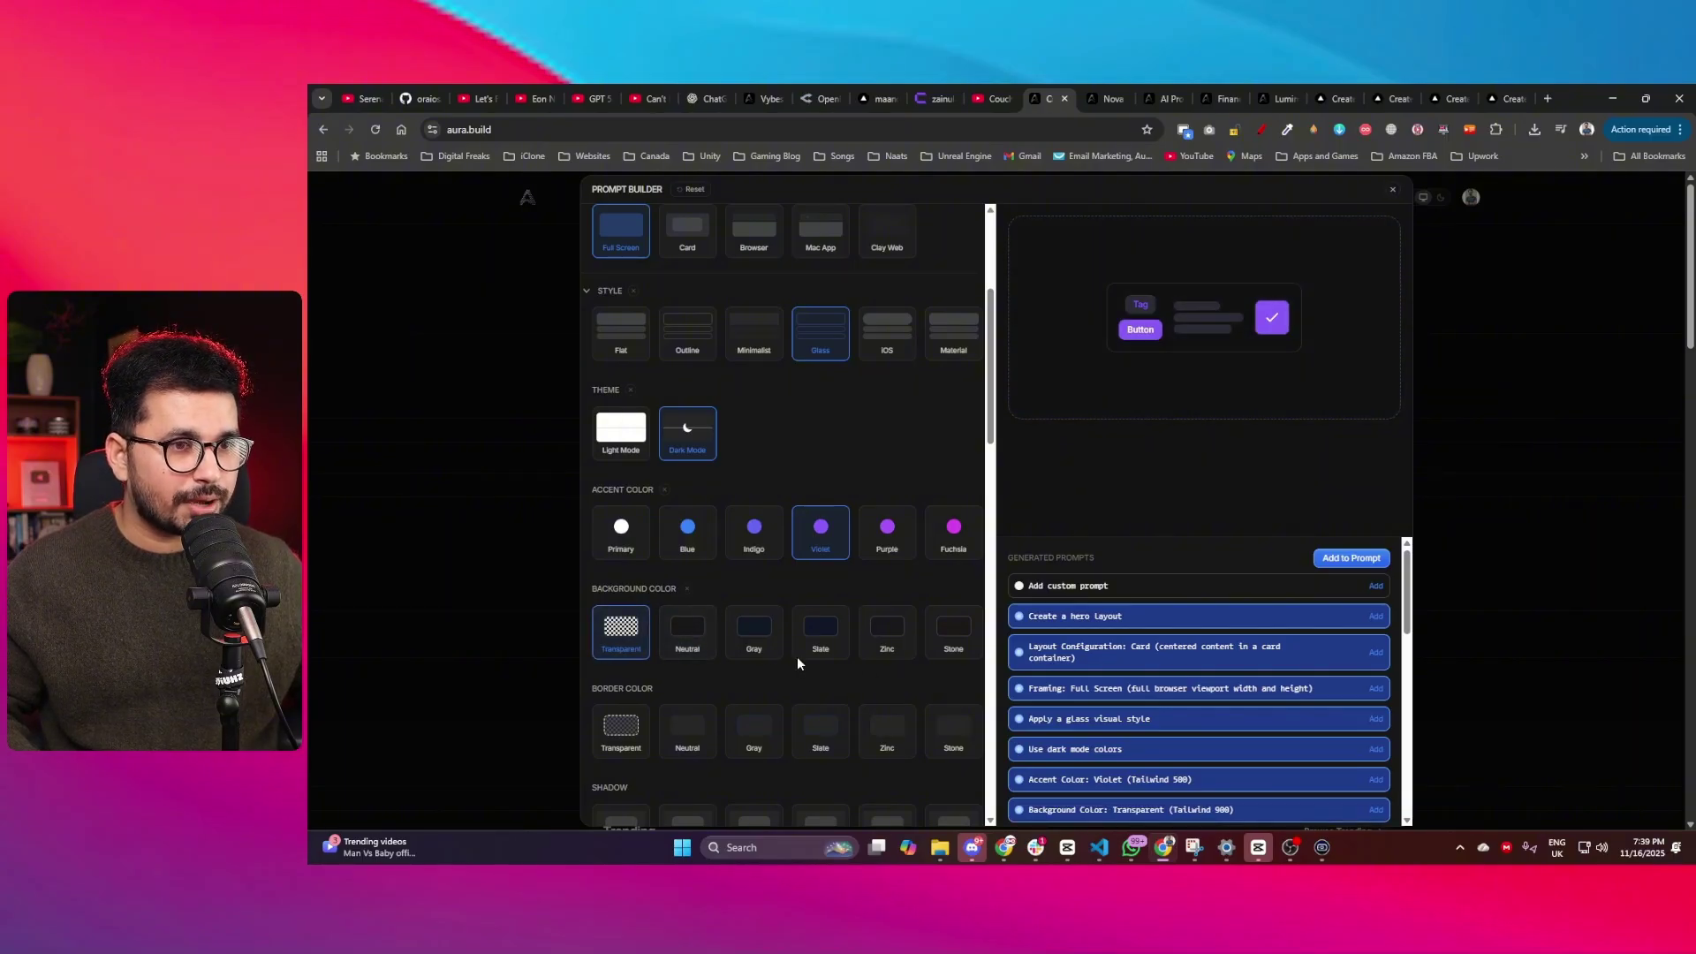
{"action": "left_click", "coordinate": [693, 642]}
{"action": "left_click", "coordinate": [755, 643]}
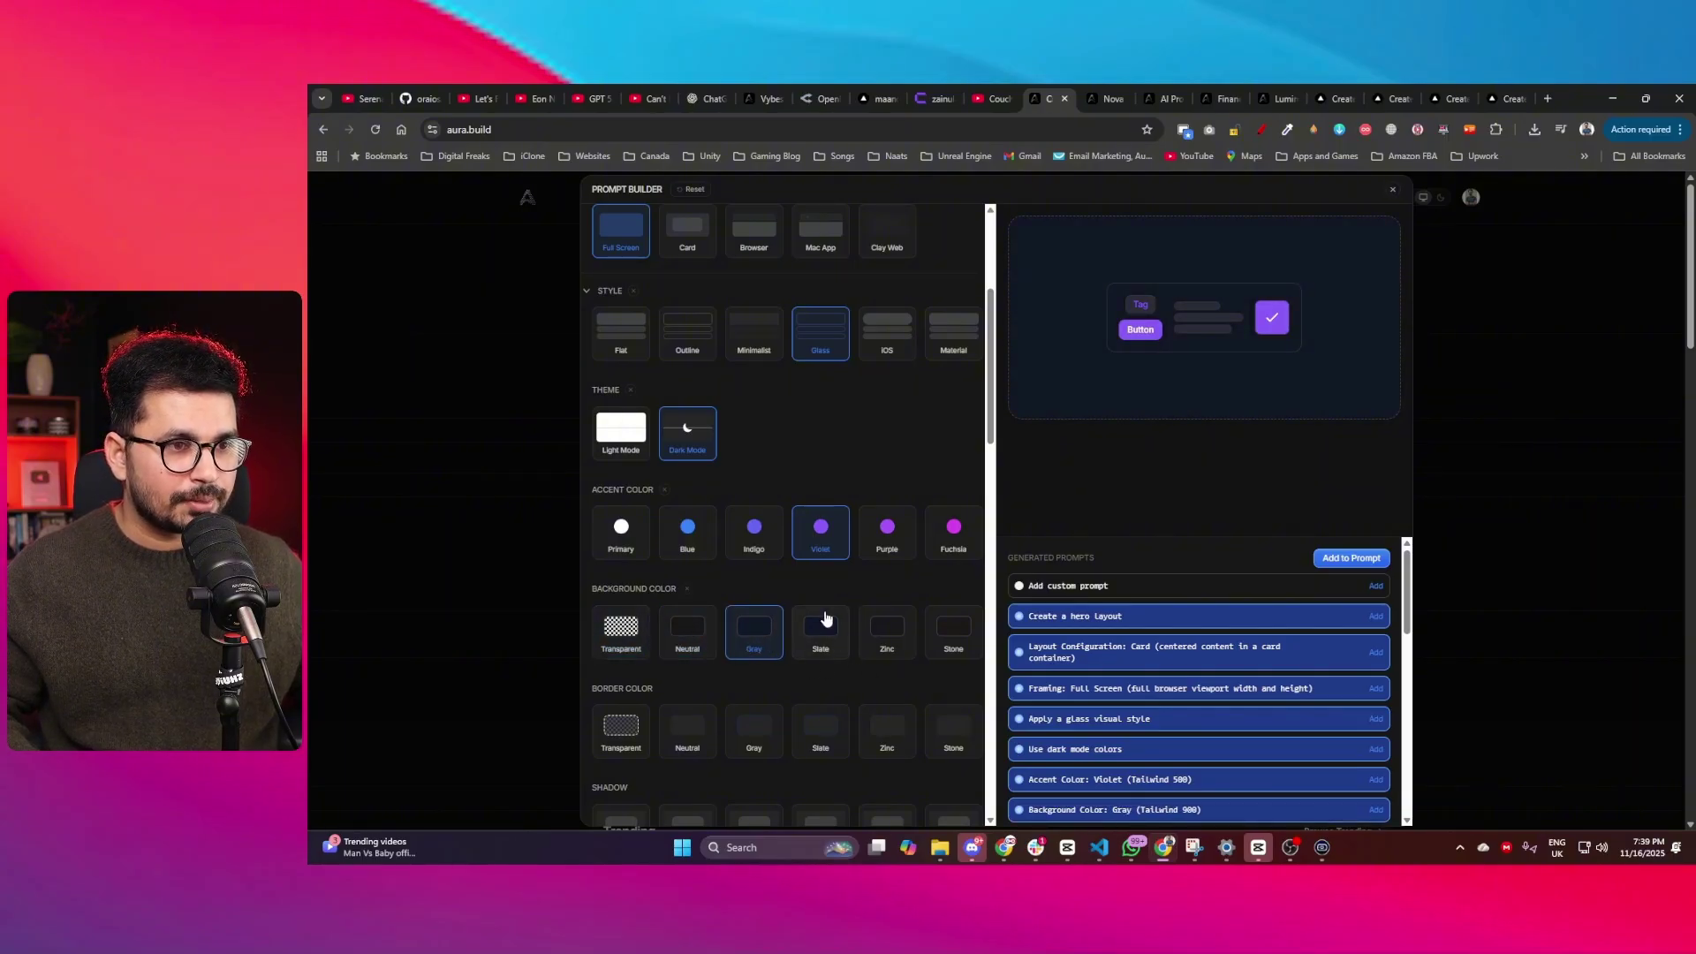
{"action": "left_click", "coordinate": [826, 620]}
{"action": "left_click", "coordinate": [892, 628]}
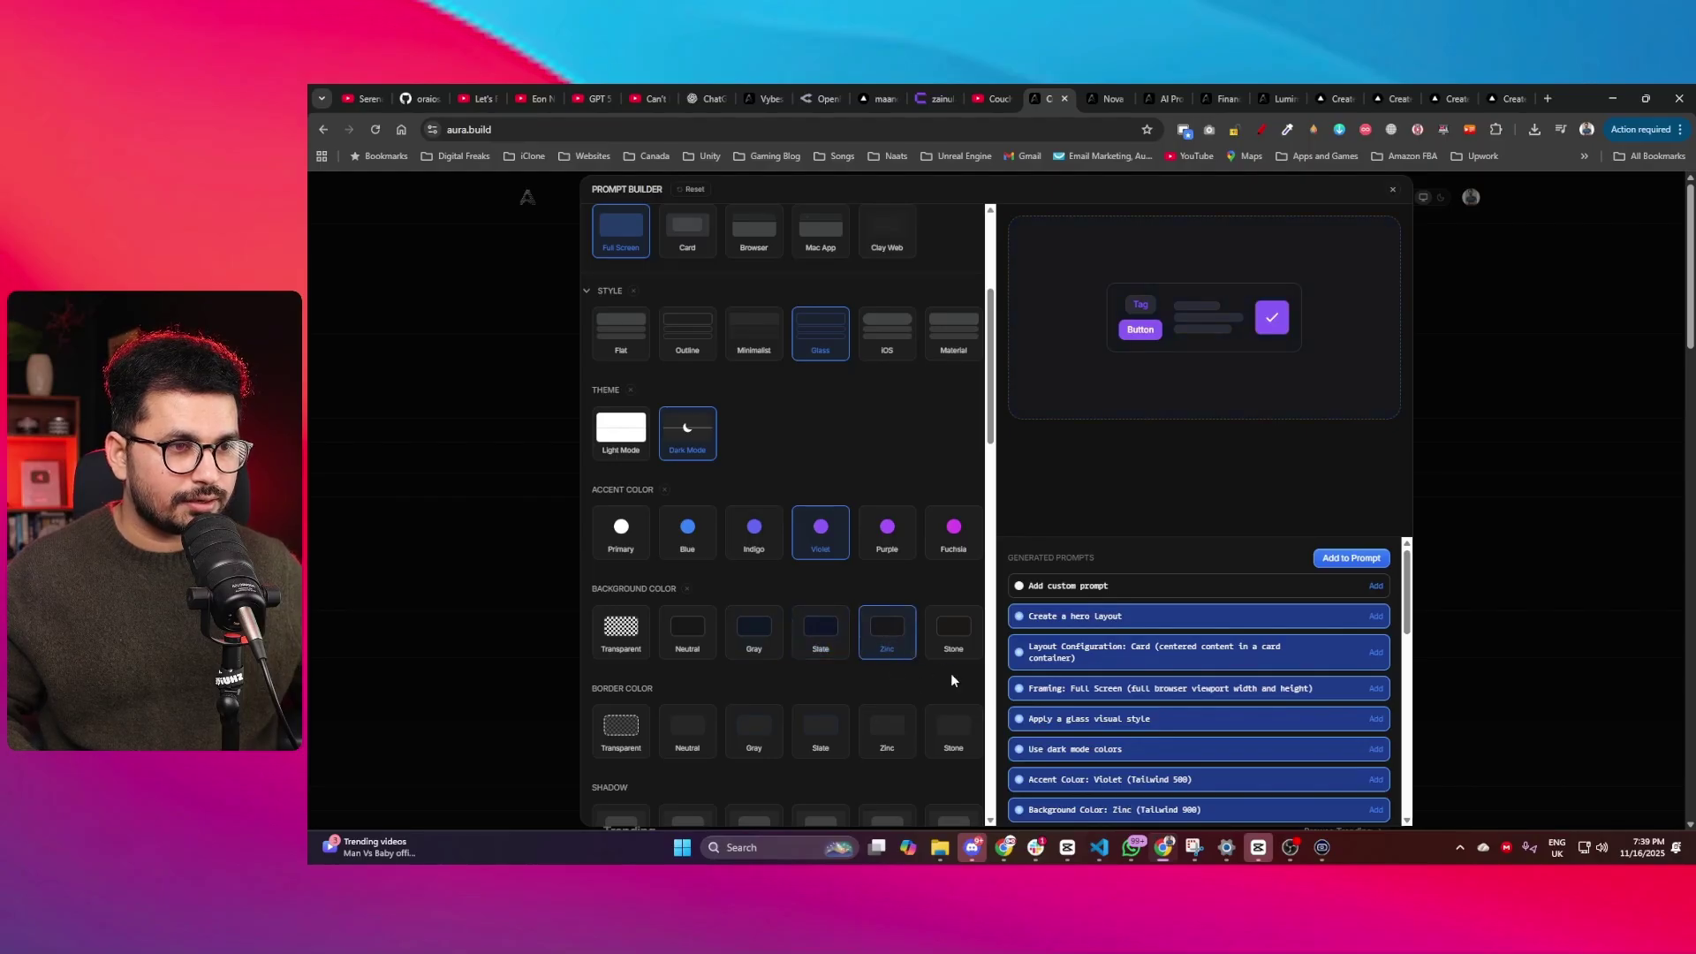
{"action": "left_click", "coordinate": [963, 638]}
{"action": "left_click", "coordinate": [894, 648]}
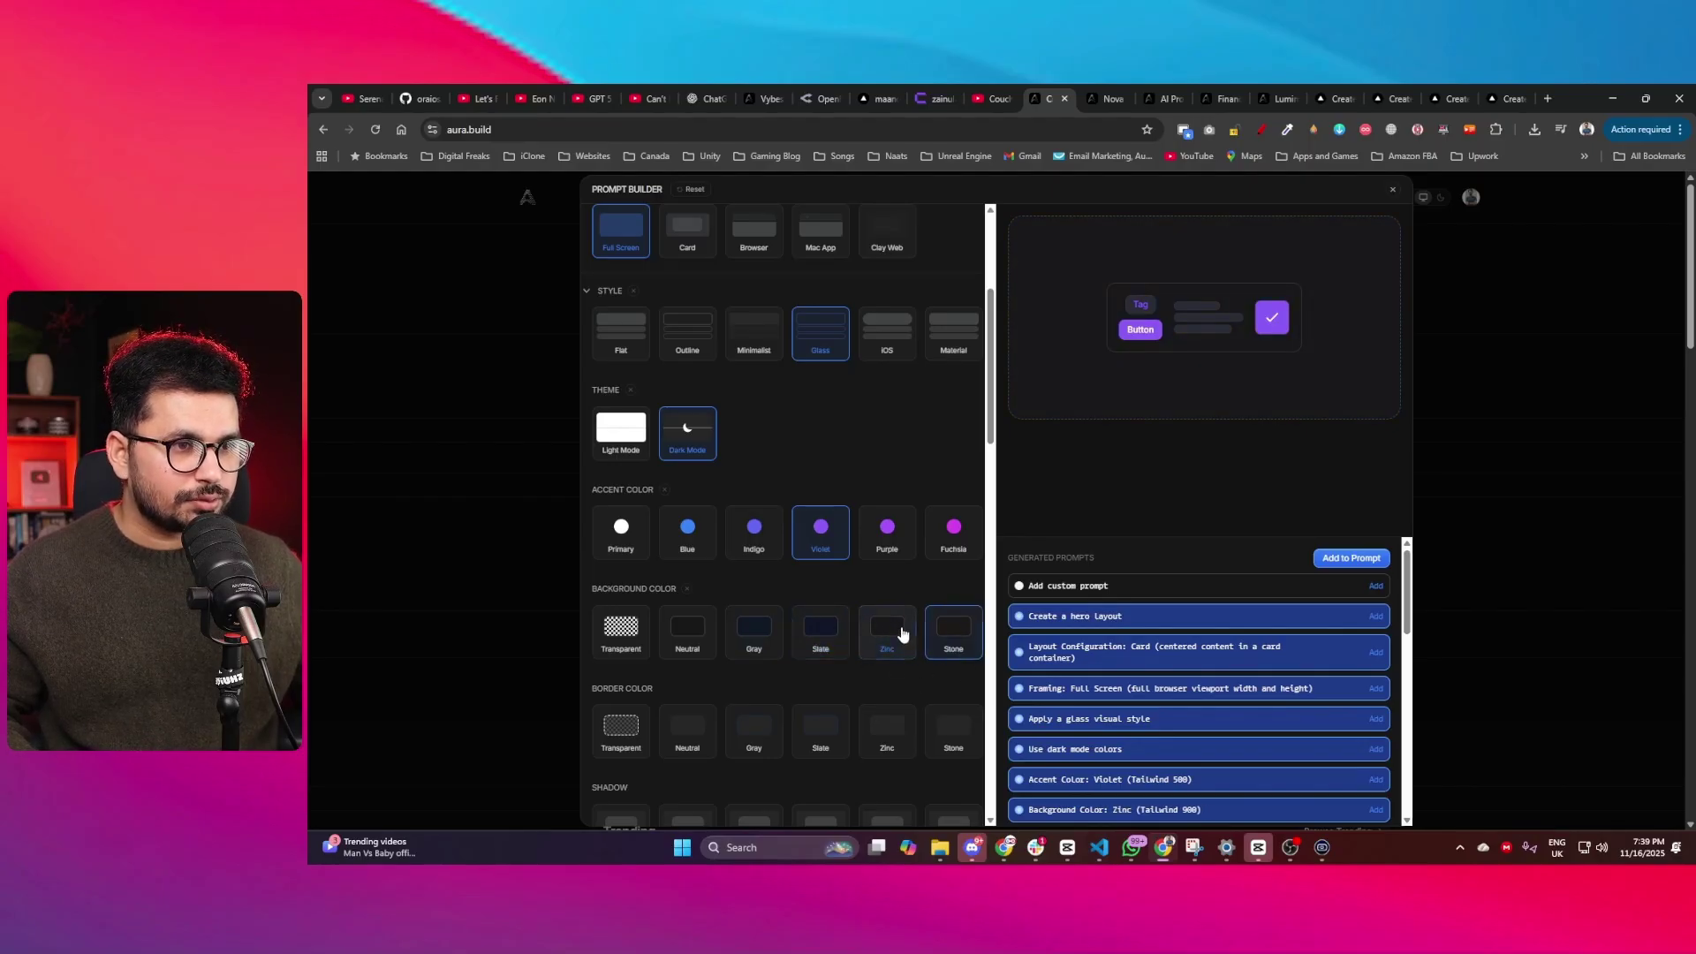
{"action": "left_click", "coordinate": [947, 622]}
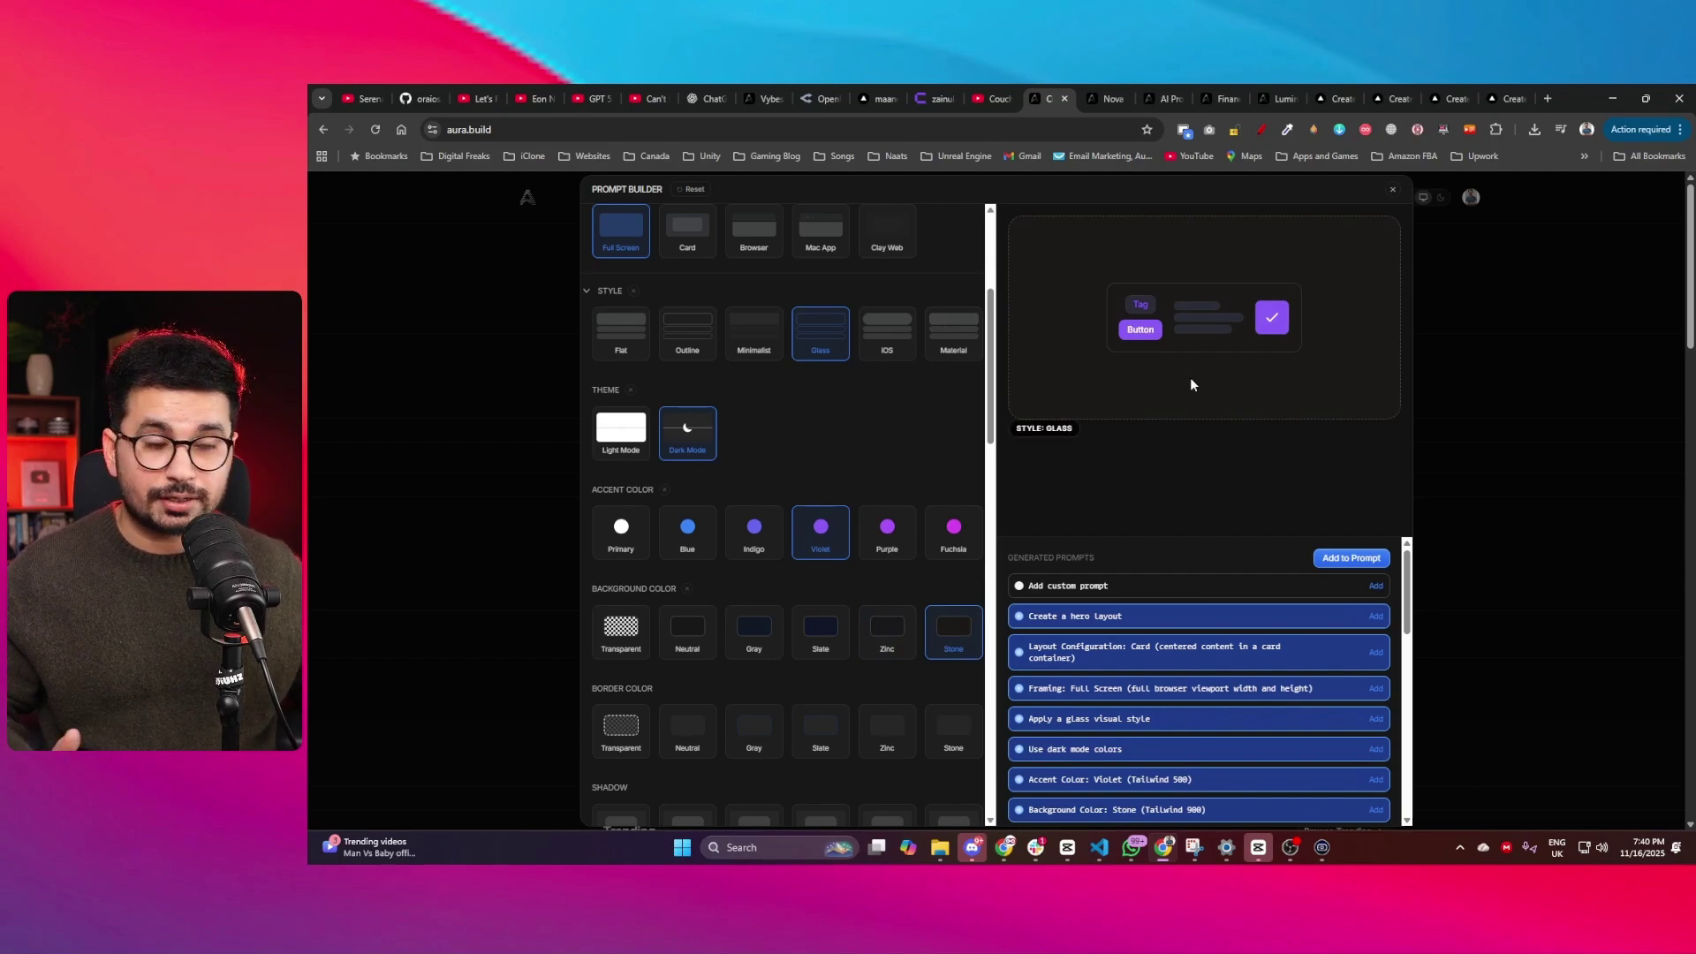
- Set the border colour to Zinc and the shadow to Medium
{"action": "scroll", "coordinate": [701, 565], "scroll_direction": "down", "scroll_amount": 2}
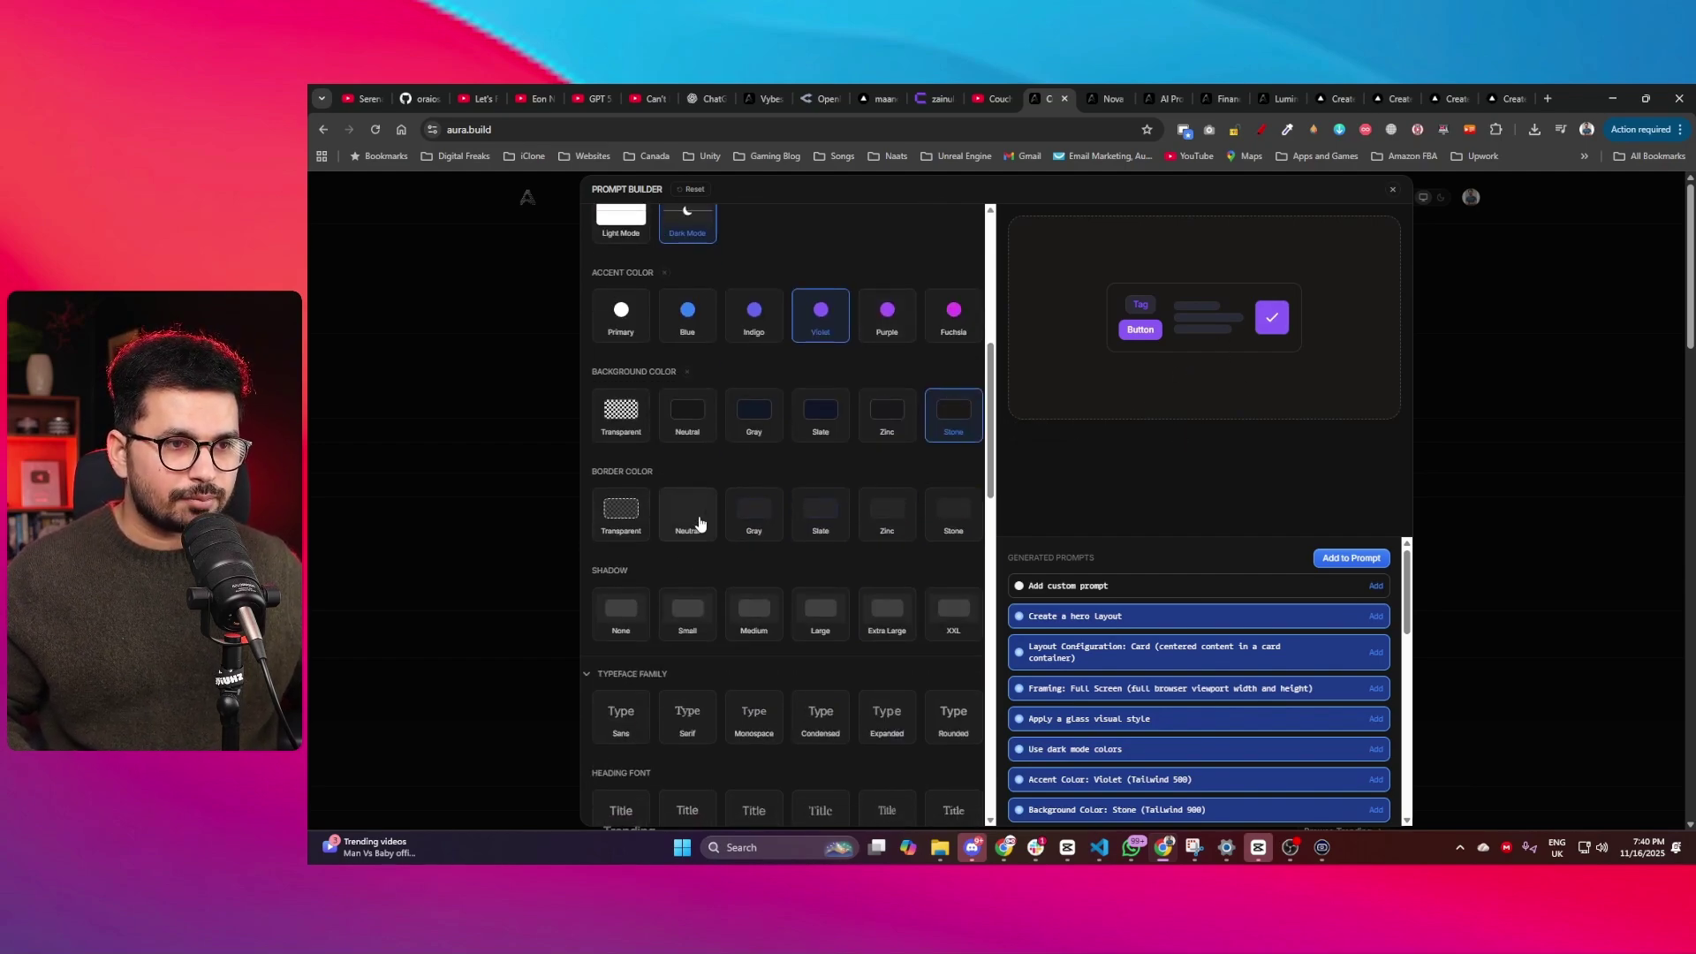
{"action": "left_click", "coordinate": [874, 525]}
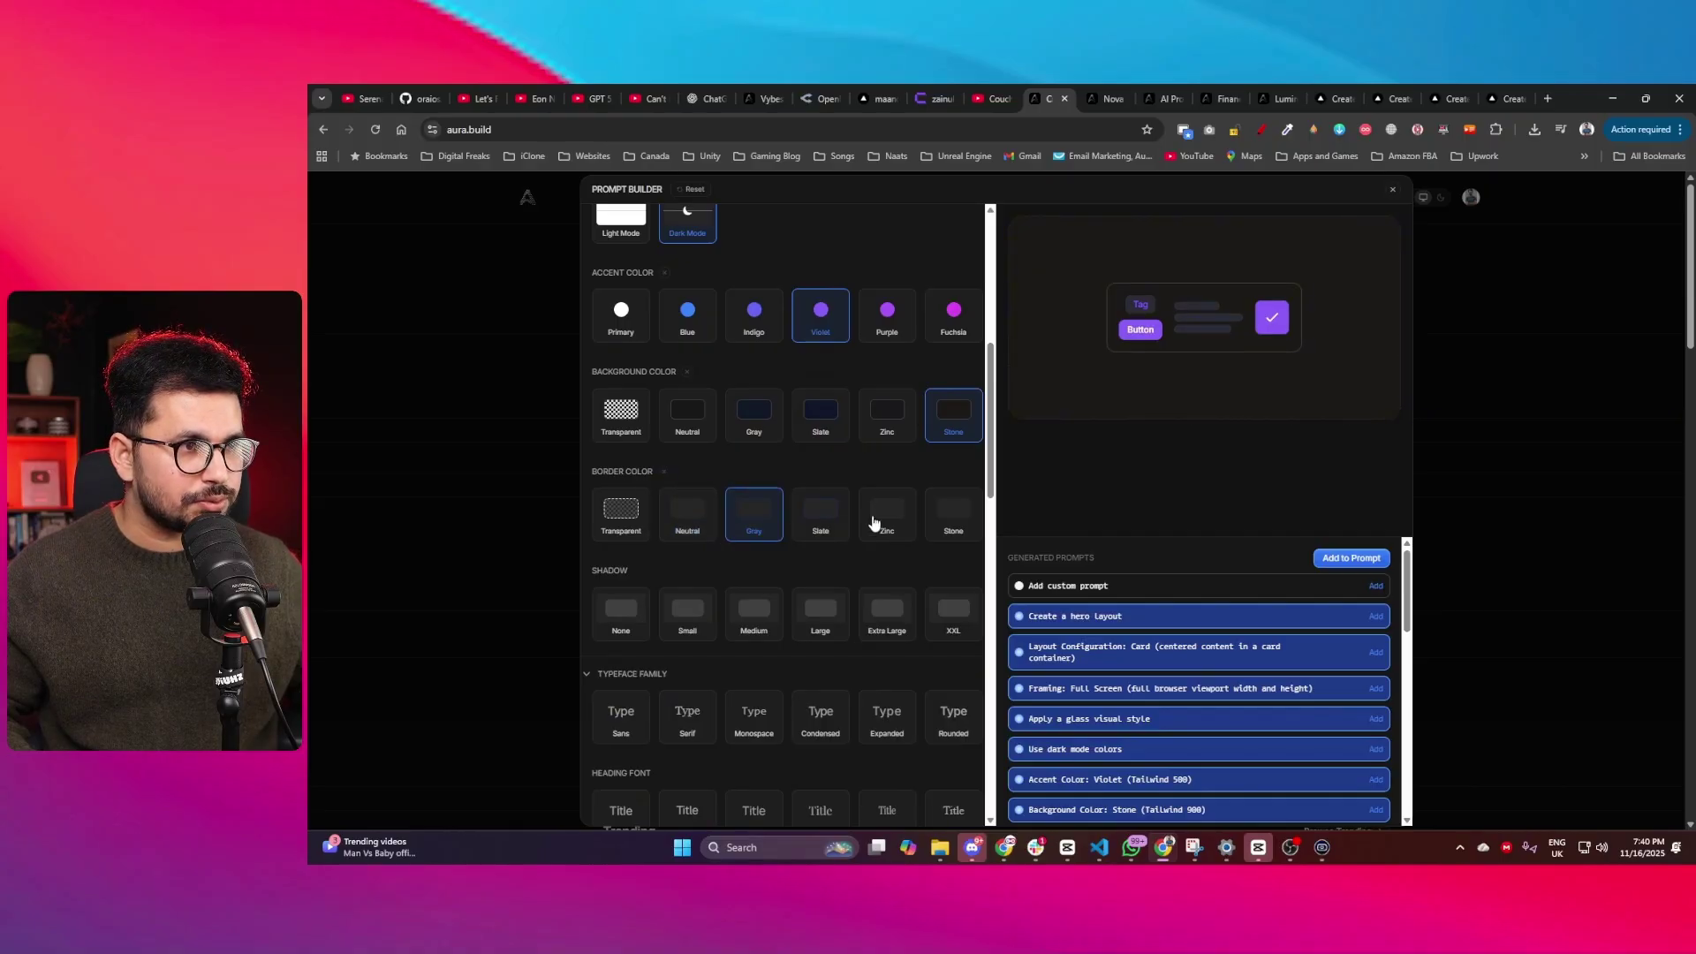
{"action": "scroll", "coordinate": [662, 609], "scroll_direction": "down", "scroll_amount": 3}
{"action": "scroll", "coordinate": [673, 583], "scroll_direction": "down", "scroll_amount": 6}
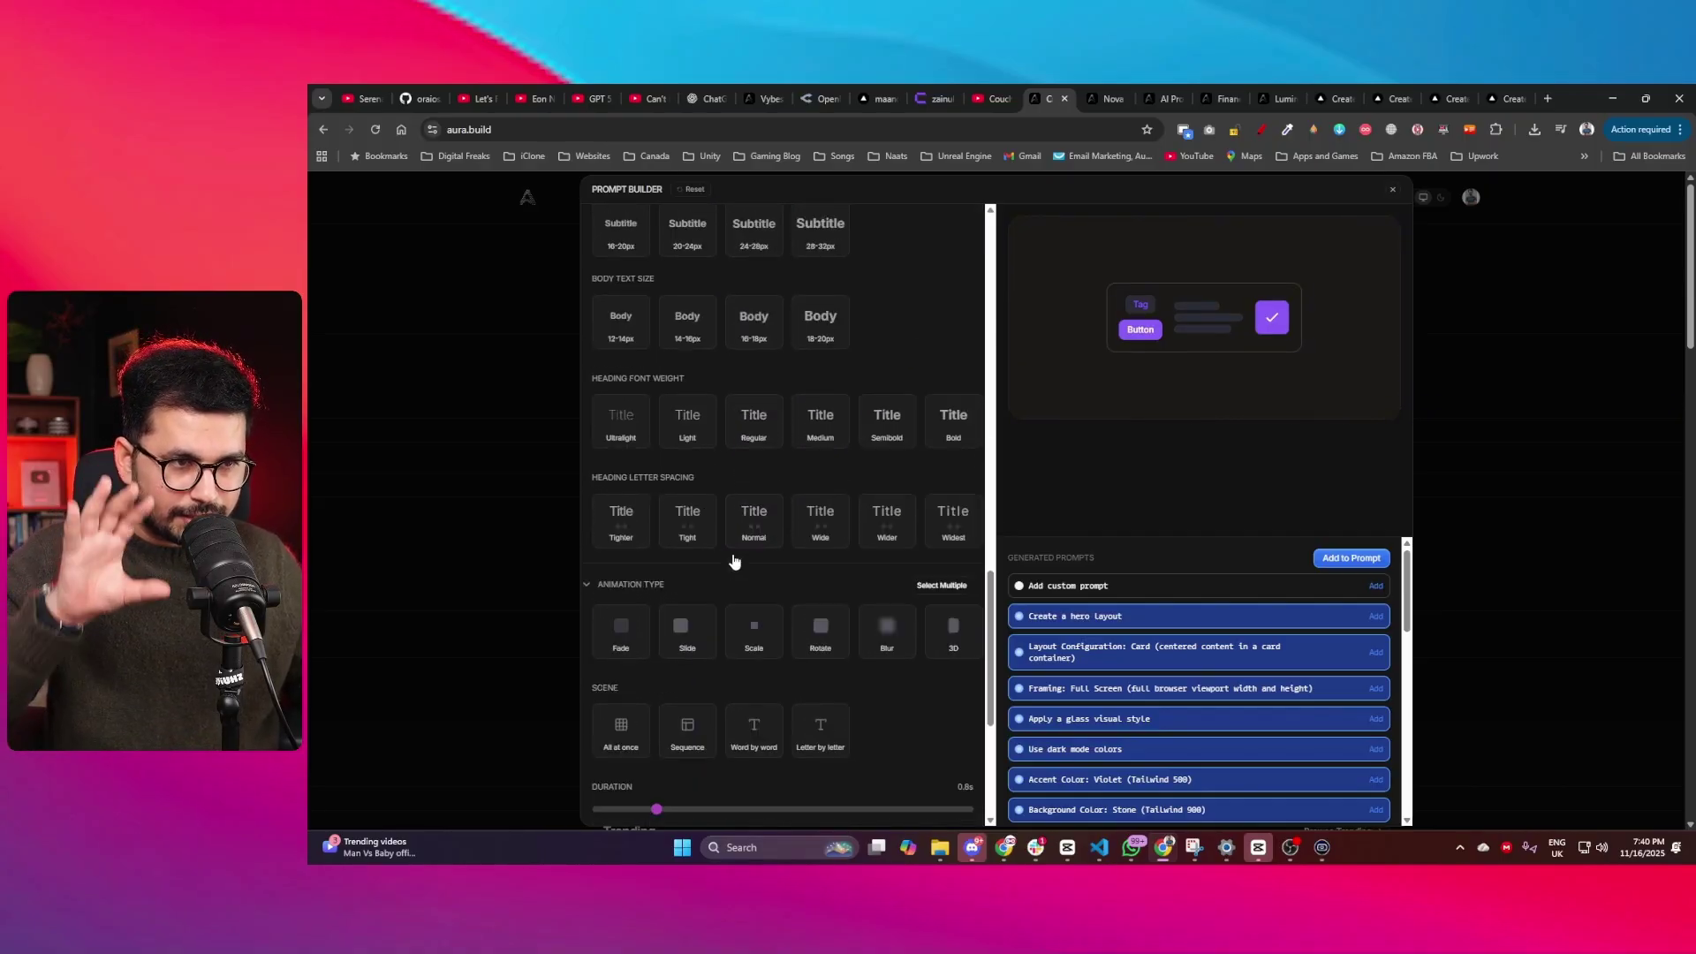
{"action": "scroll", "coordinate": [678, 530], "scroll_direction": "up", "scroll_amount": 7}
{"action": "scroll", "coordinate": [707, 539], "scroll_direction": "up", "scroll_amount": 3}
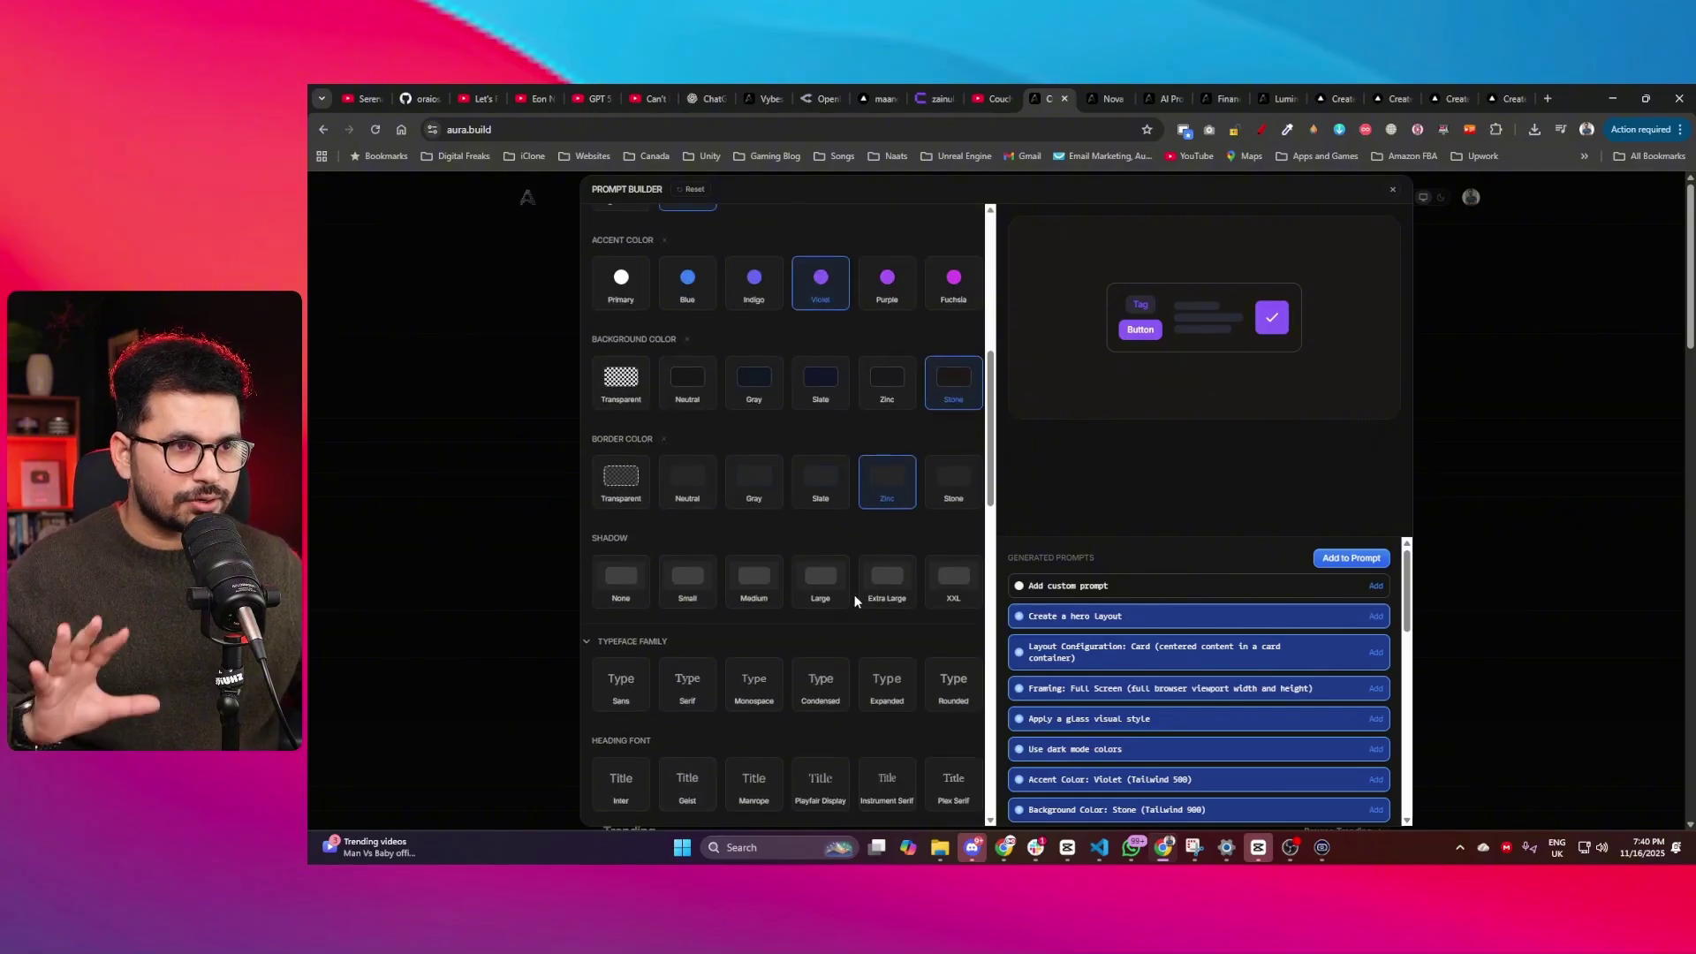
{"action": "left_click", "coordinate": [754, 582]}
- Choose Monospace typeface, Manrope body font, 48-64px headings and 24-28px subheadings
{"action": "left_click", "coordinate": [698, 684]}
{"action": "scroll", "coordinate": [808, 689], "scroll_direction": "down", "scroll_amount": 1}
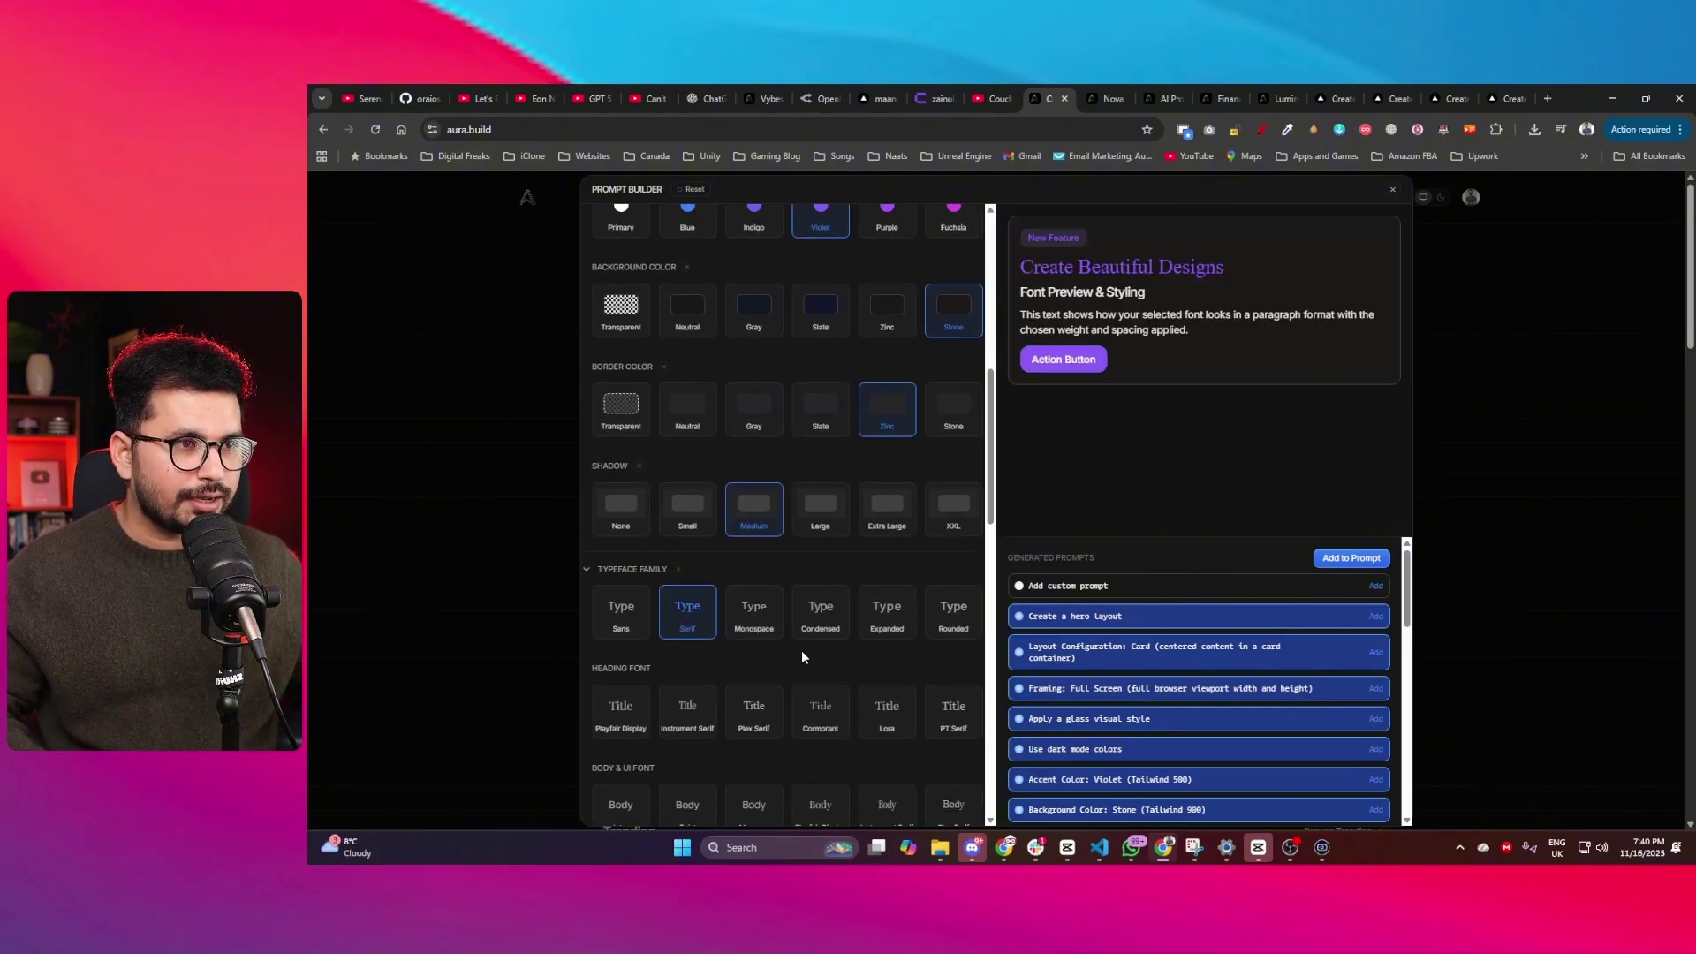
{"action": "left_click", "coordinate": [758, 601]}
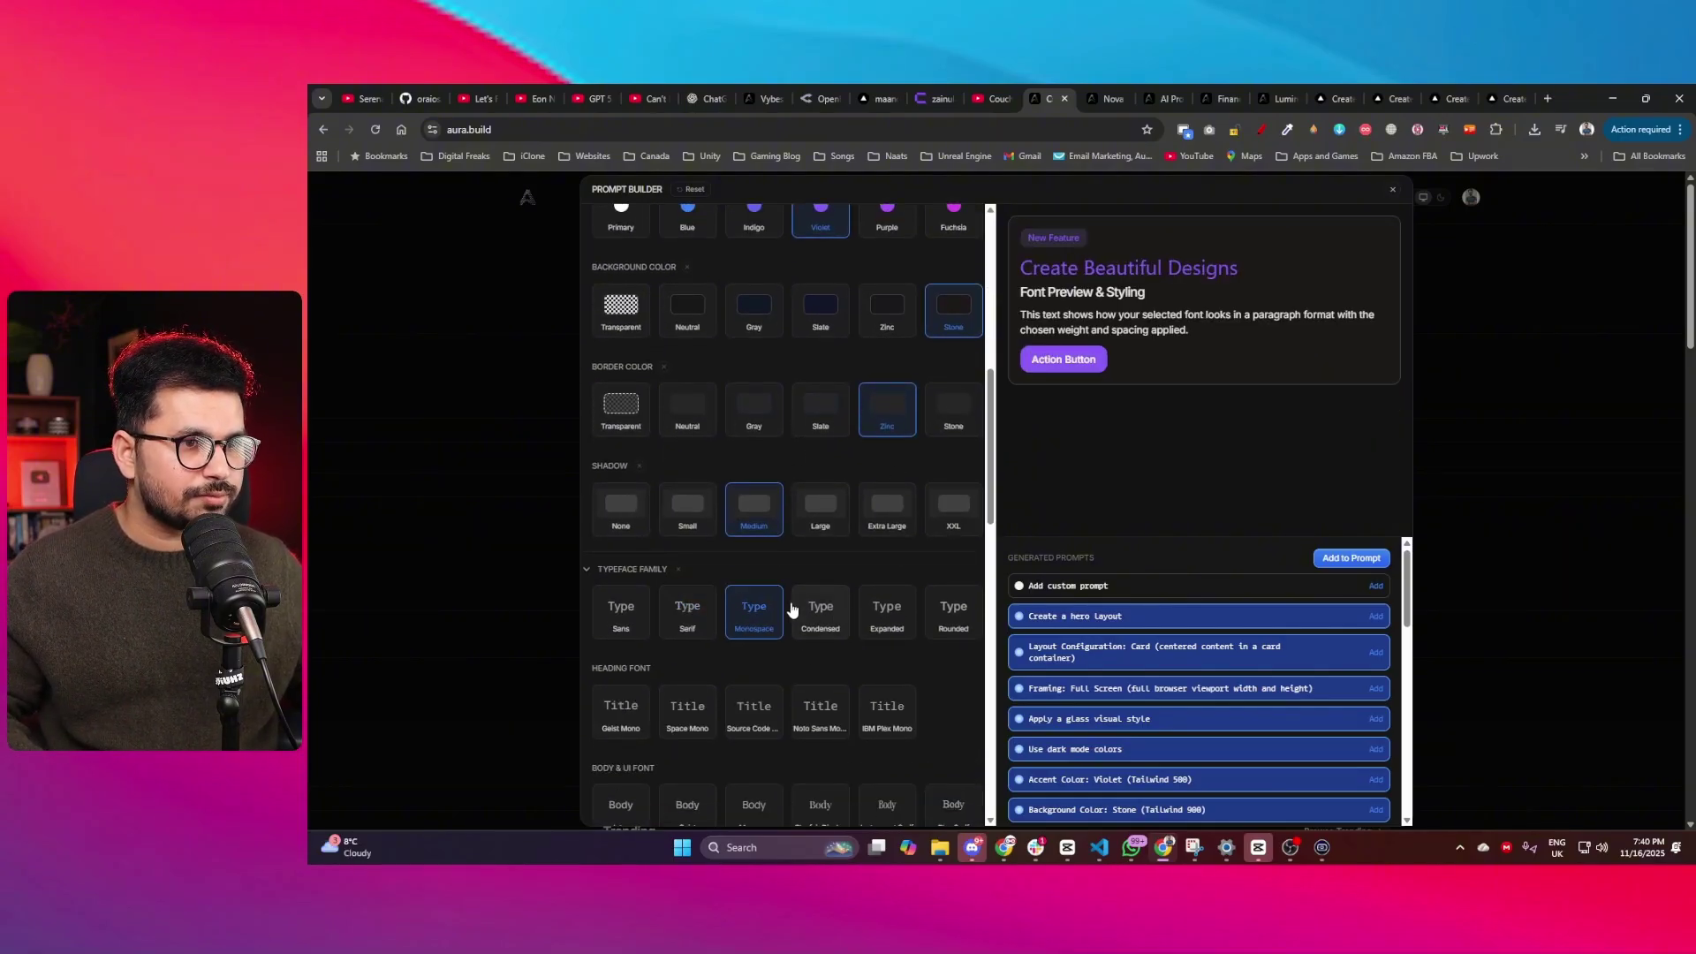
{"action": "scroll", "coordinate": [751, 619], "scroll_direction": "down", "scroll_amount": 2}
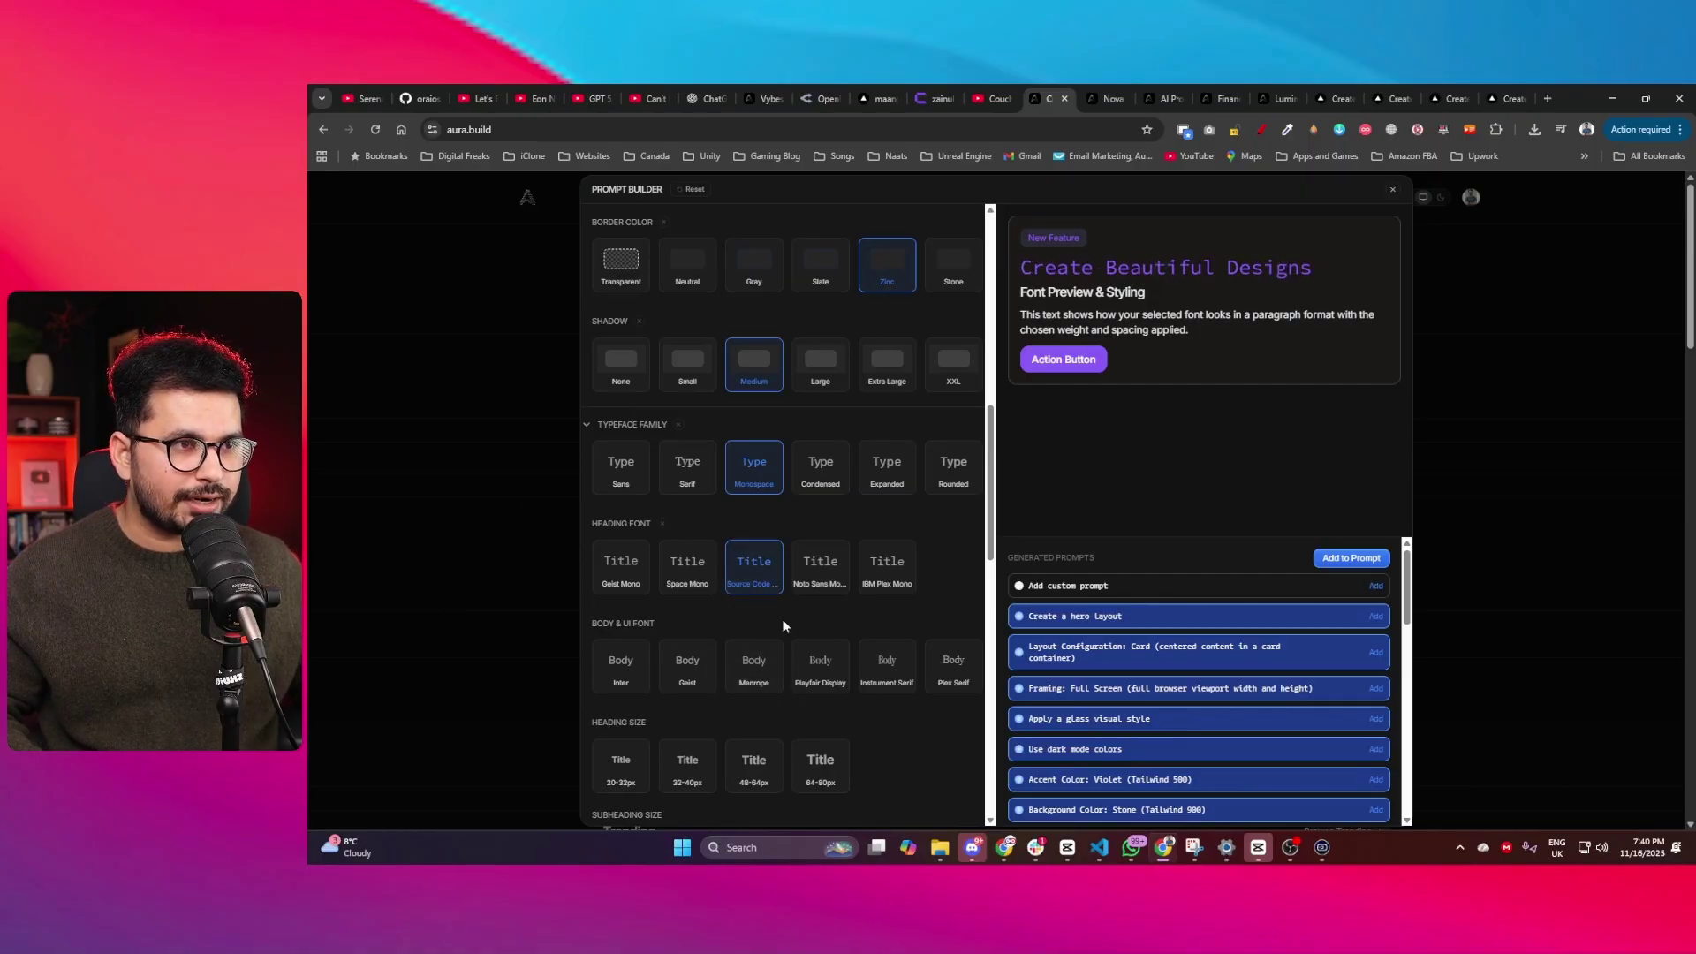
{"action": "left_click", "coordinate": [735, 671]}
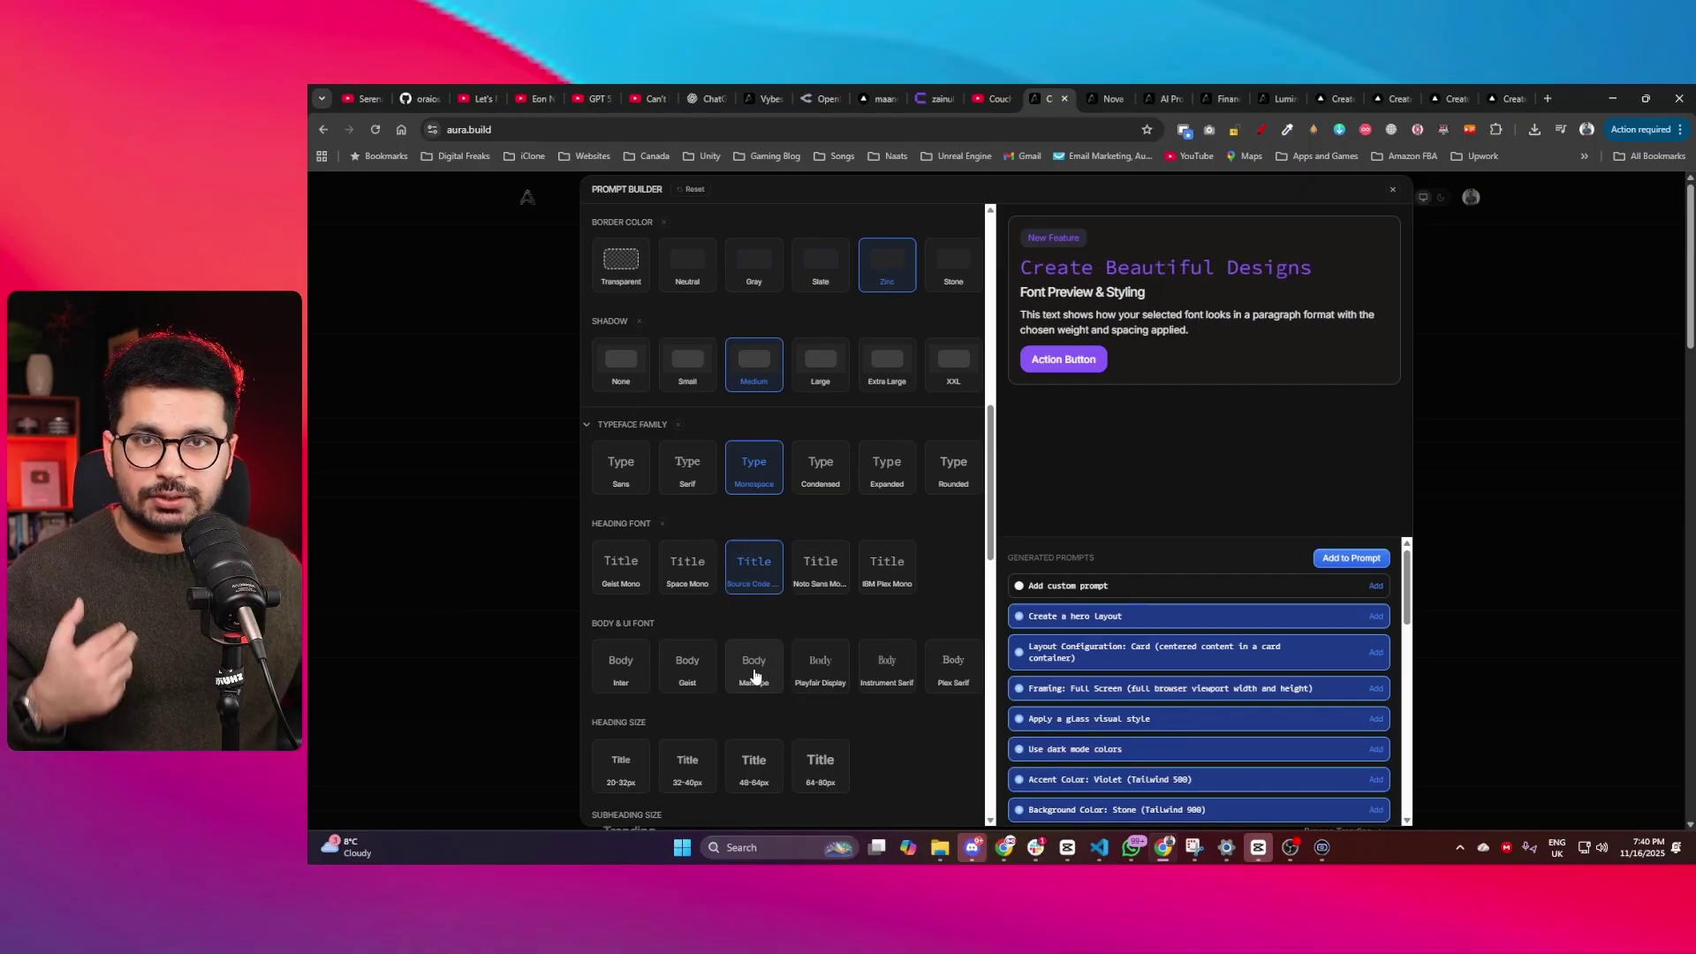
{"action": "scroll", "coordinate": [805, 692], "scroll_direction": "down", "scroll_amount": 3}
{"action": "left_click", "coordinate": [758, 566]}
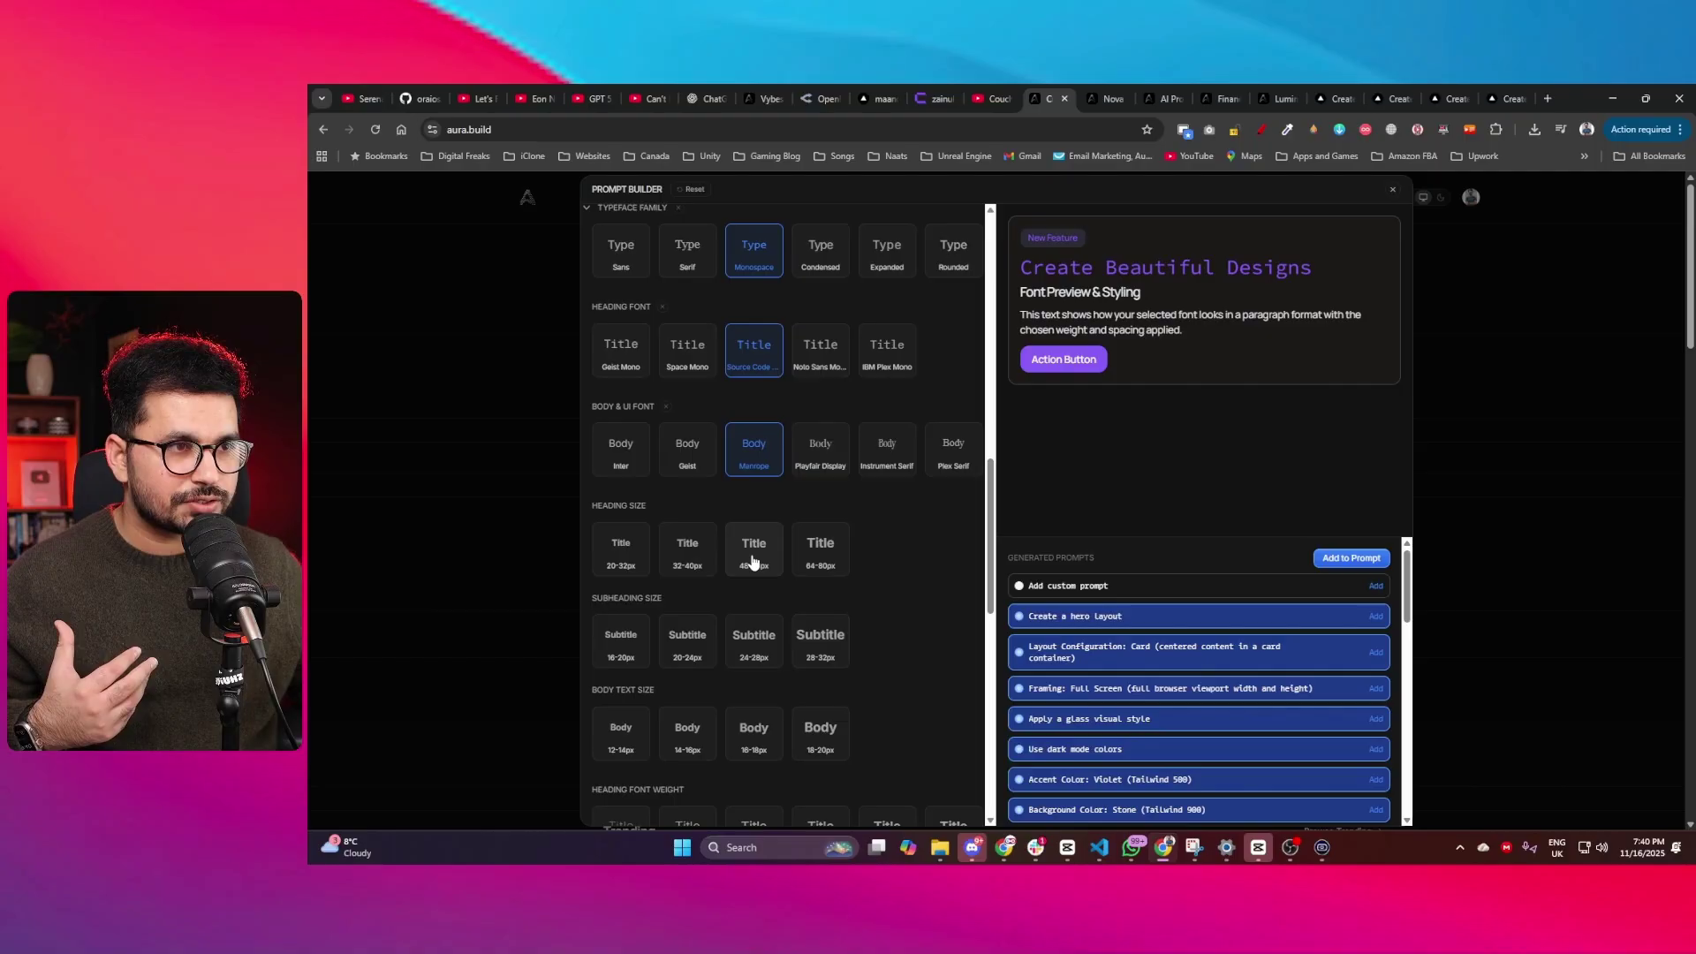
{"action": "left_click", "coordinate": [740, 640]}
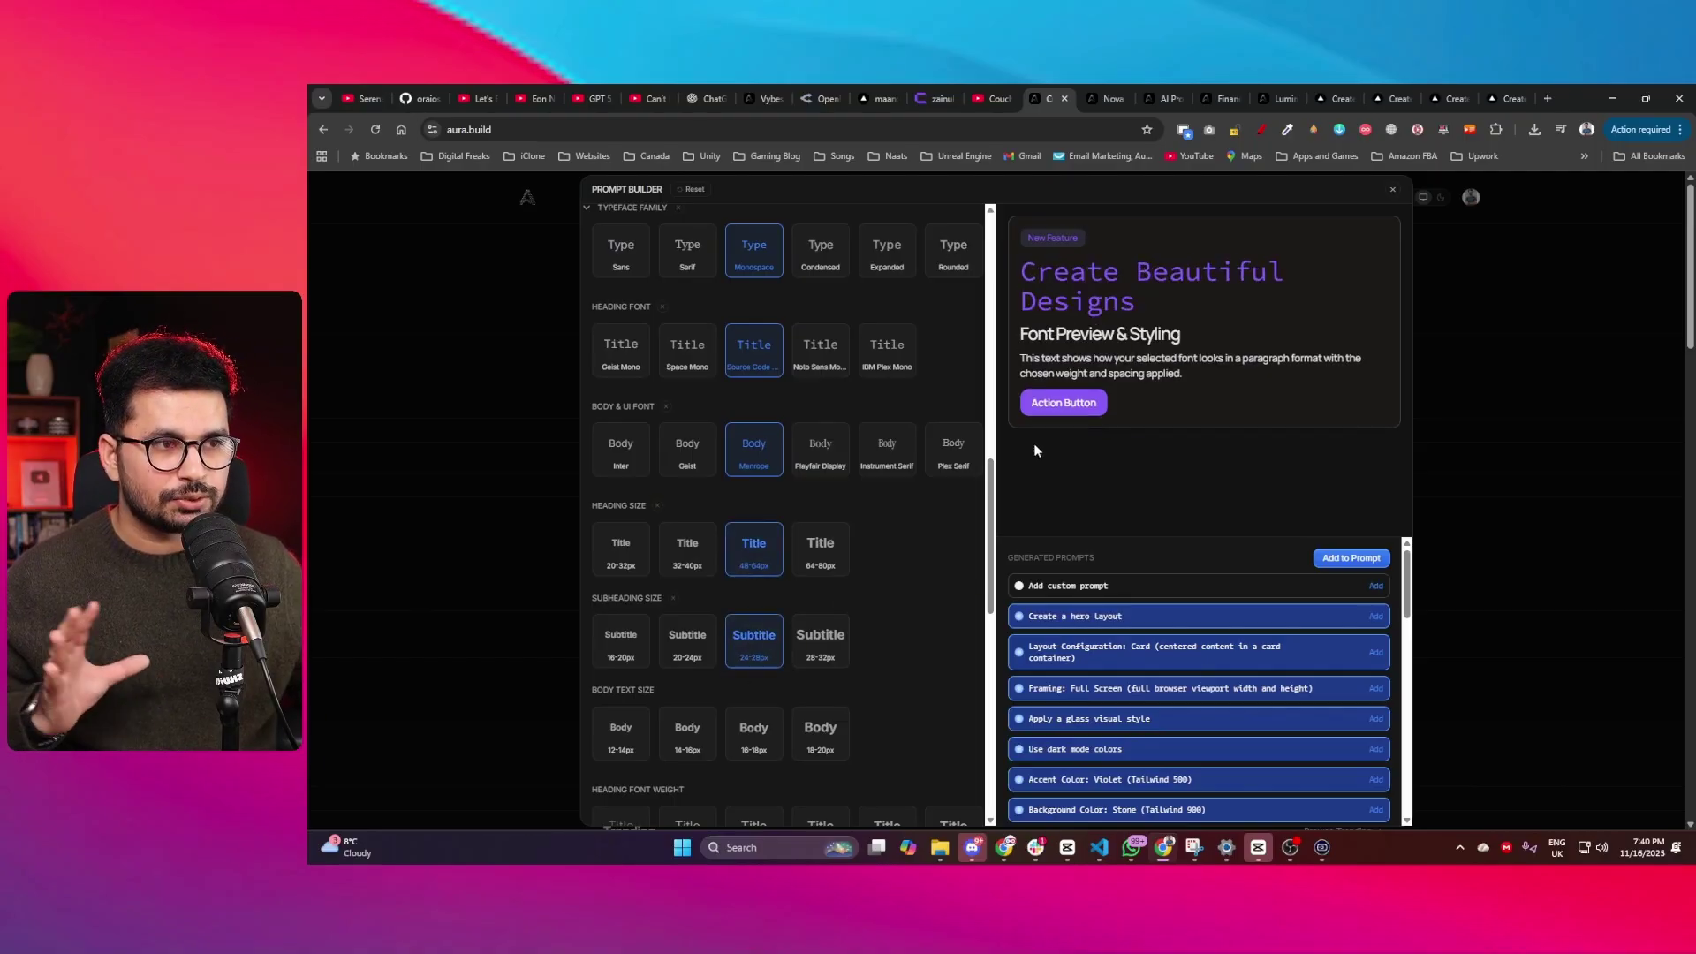
{"action": "scroll", "coordinate": [806, 552], "scroll_direction": "down", "scroll_amount": 1}
- Set body text to 16-18px with Regular heading weight and Normal letter spacing
{"action": "scroll", "coordinate": [805, 552], "scroll_direction": "down", "scroll_amount": 4}
{"action": "left_click", "coordinate": [749, 389]}
{"action": "left_click", "coordinate": [753, 300]}
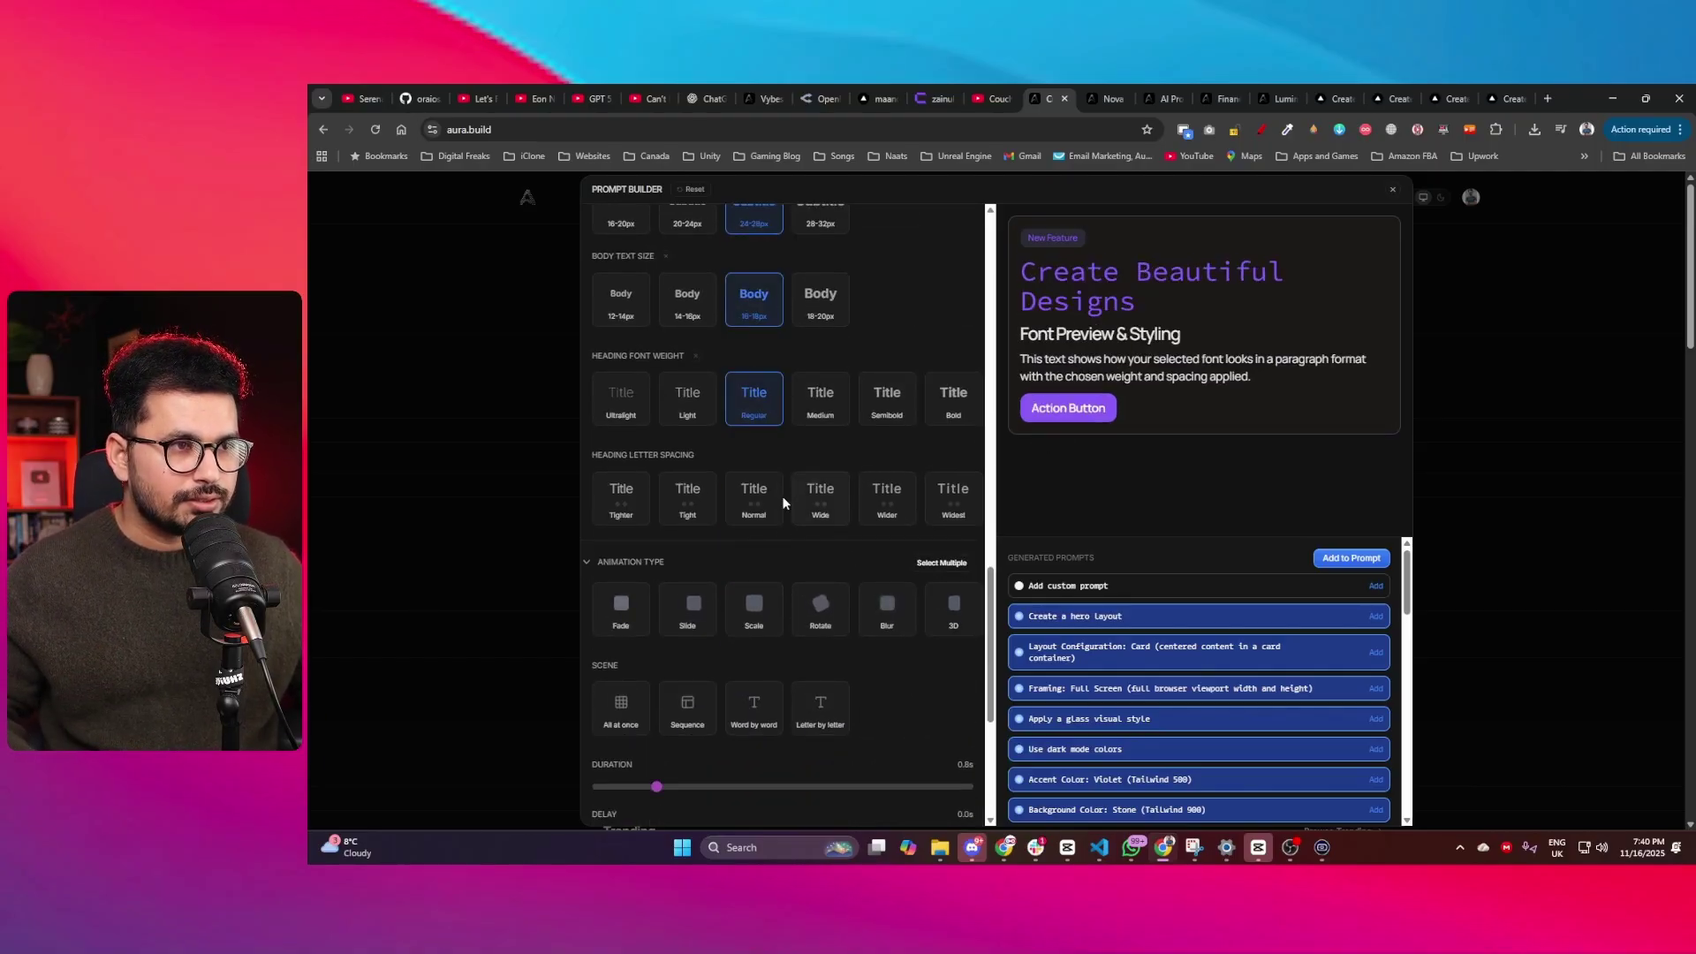
{"action": "left_click", "coordinate": [759, 504]}
- Preview the rotate, scale and blur animations, then choose the 3D animation
{"action": "left_click", "coordinate": [753, 605]}
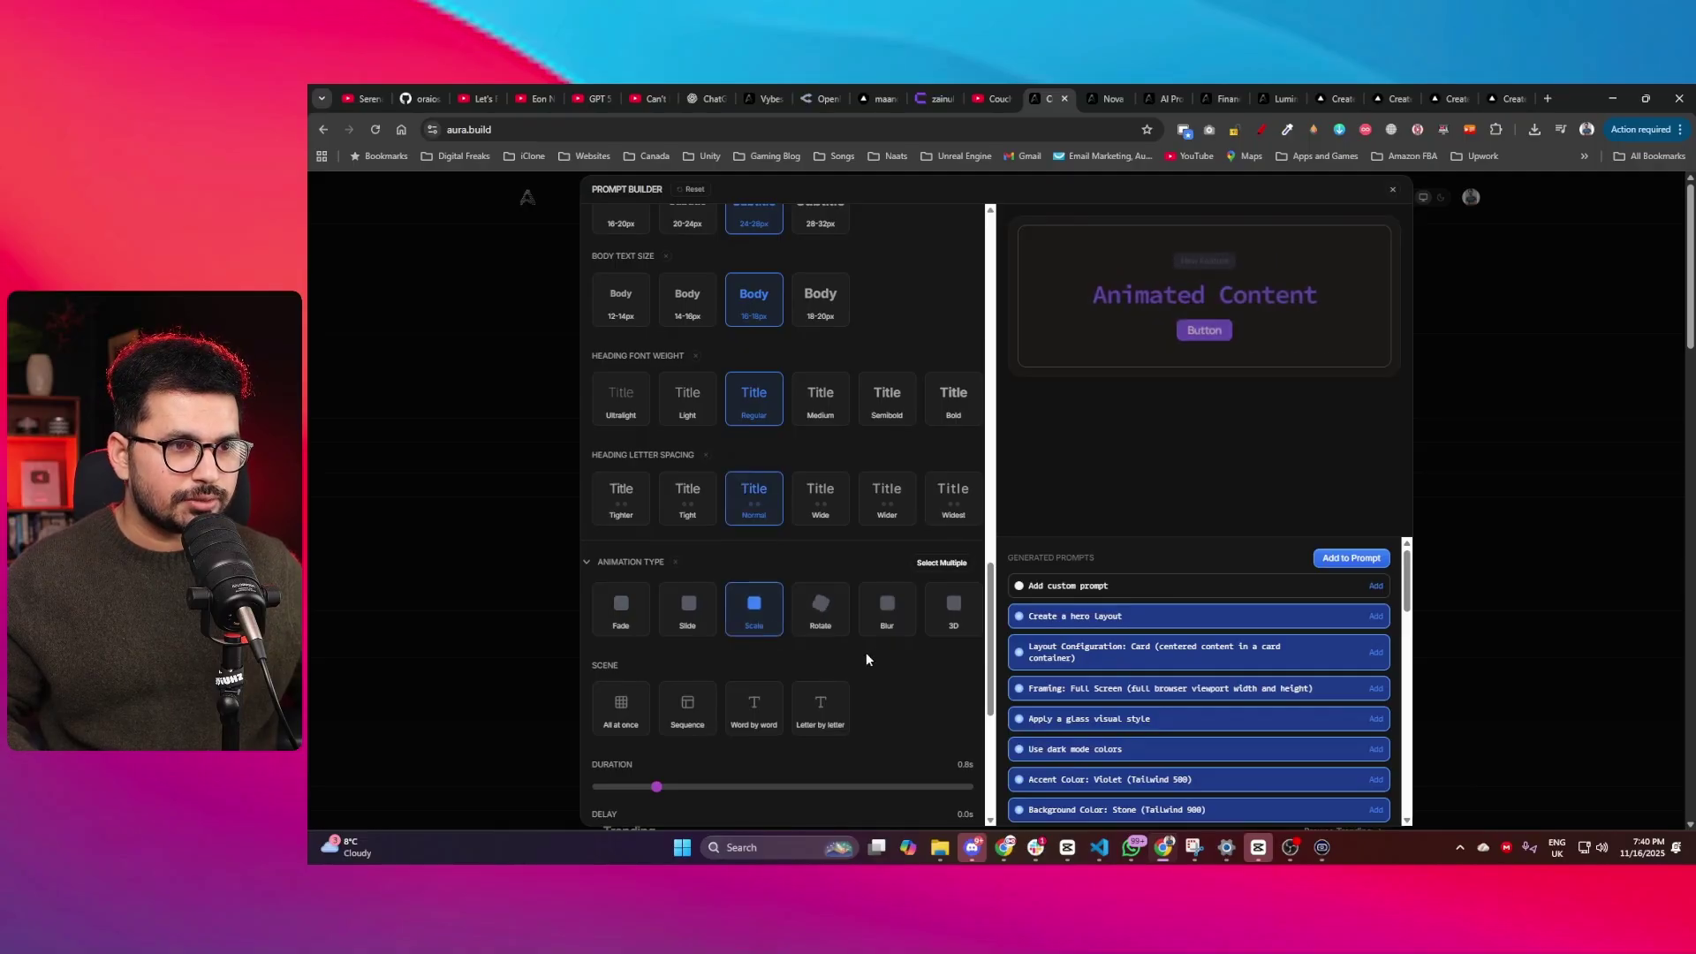
{"action": "left_click", "coordinate": [821, 607]}
{"action": "left_click", "coordinate": [754, 608]}
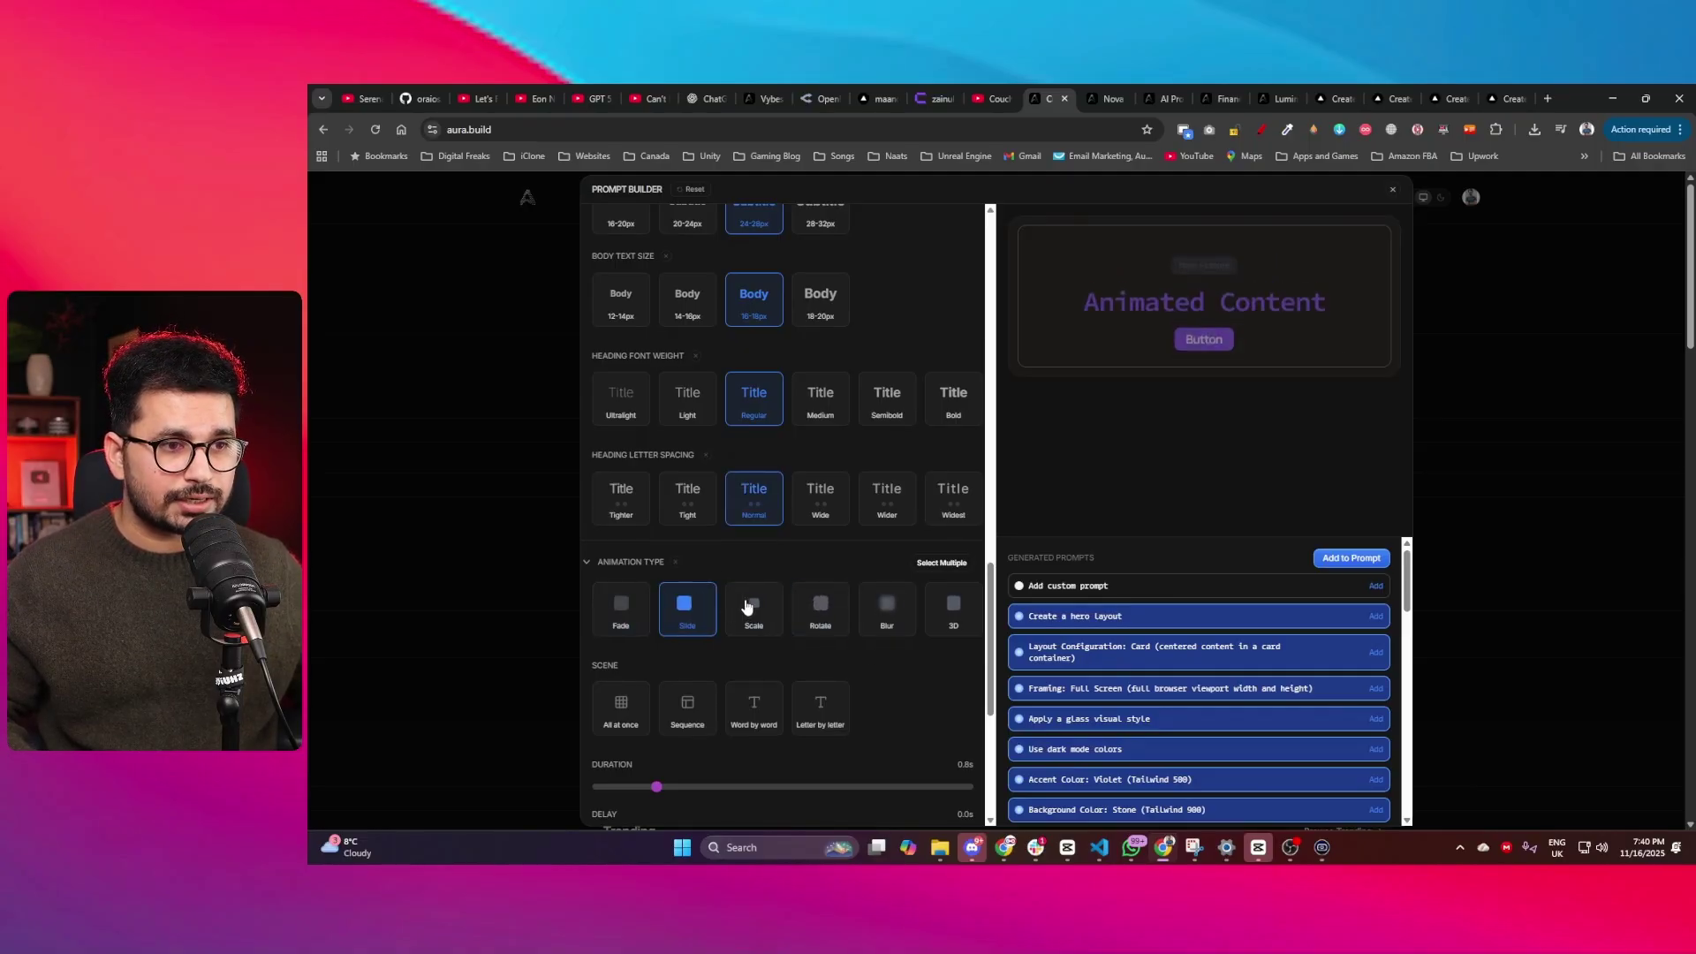
{"action": "left_click", "coordinate": [818, 606]}
{"action": "left_click", "coordinate": [887, 606]}
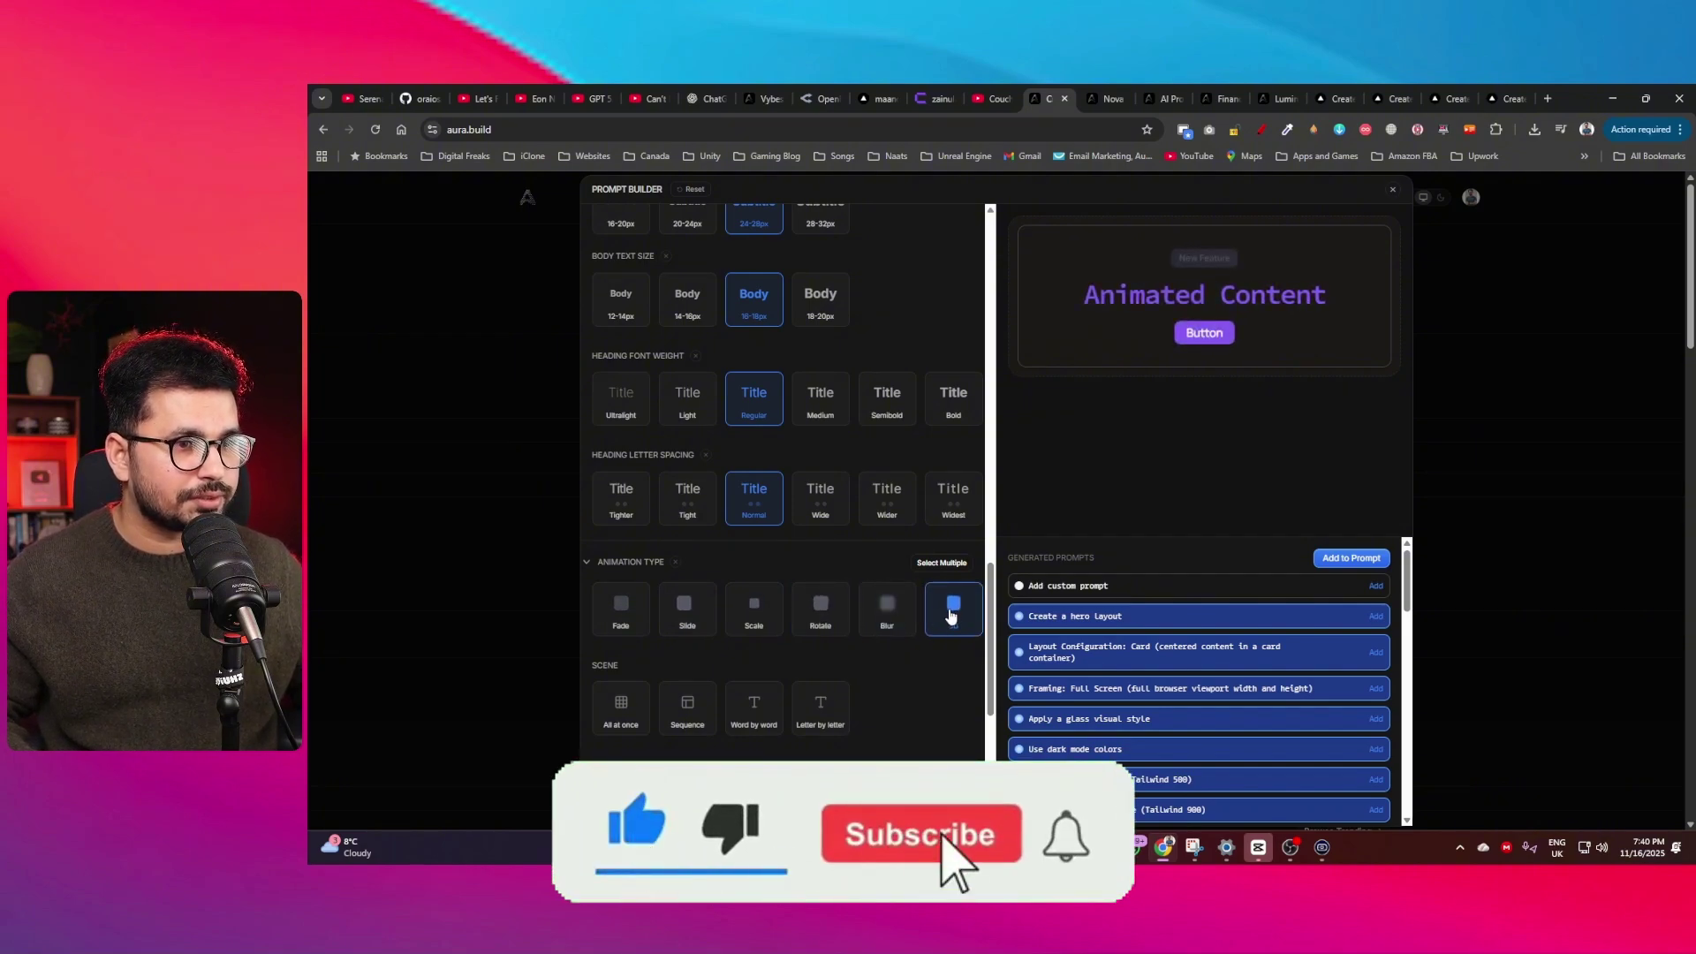
{"action": "left_click", "coordinate": [940, 610]}
{"action": "scroll", "coordinate": [907, 696], "scroll_direction": "down", "scroll_amount": 2}
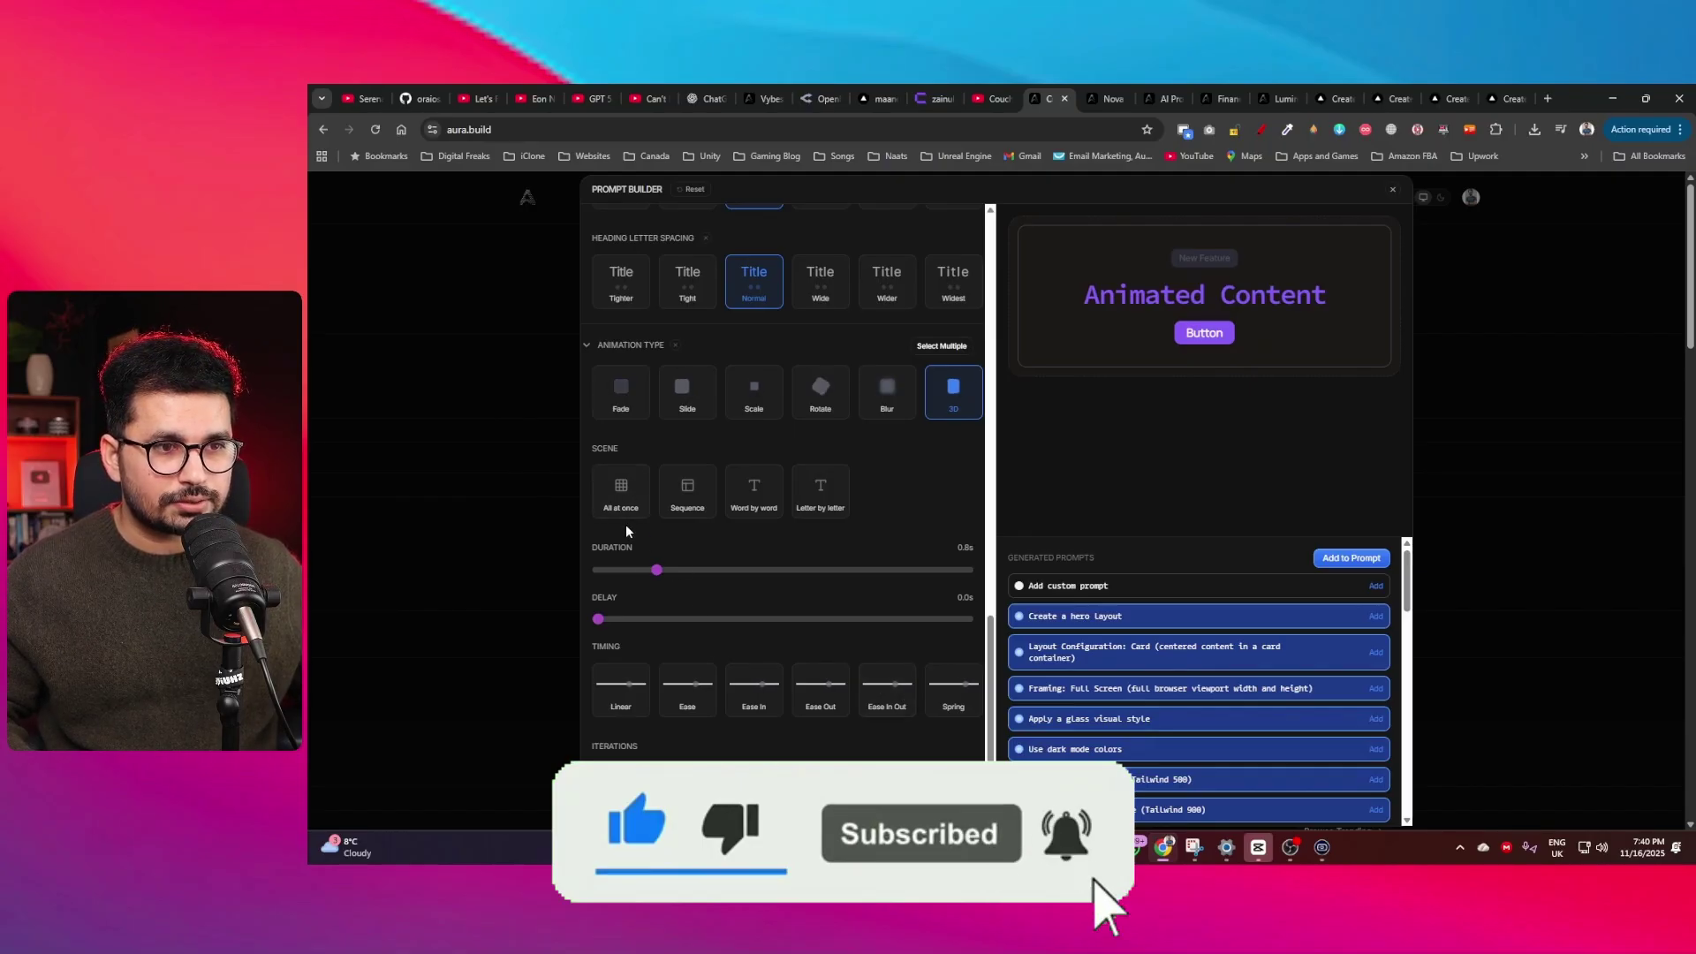
- Animate all at once with Linear timing, two iterations and Alternate Reverse direction
{"action": "left_click", "coordinate": [620, 484]}
{"action": "left_click", "coordinate": [687, 485]}
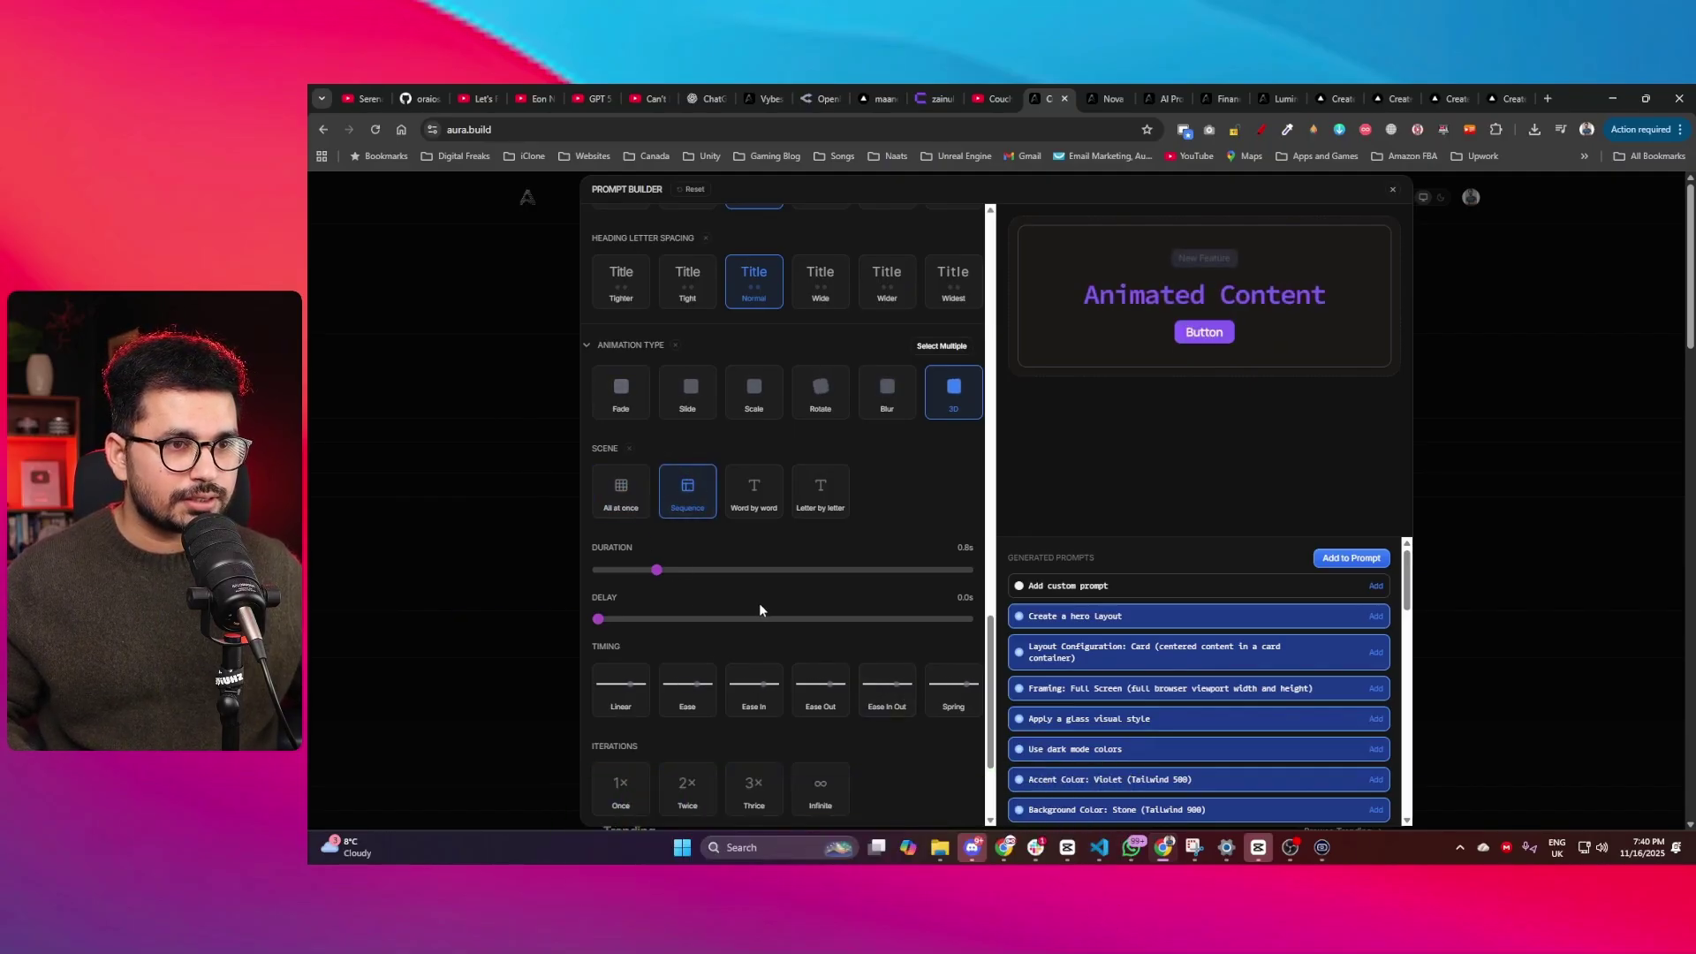
{"action": "left_click", "coordinate": [751, 489]}
{"action": "left_click", "coordinate": [820, 487]}
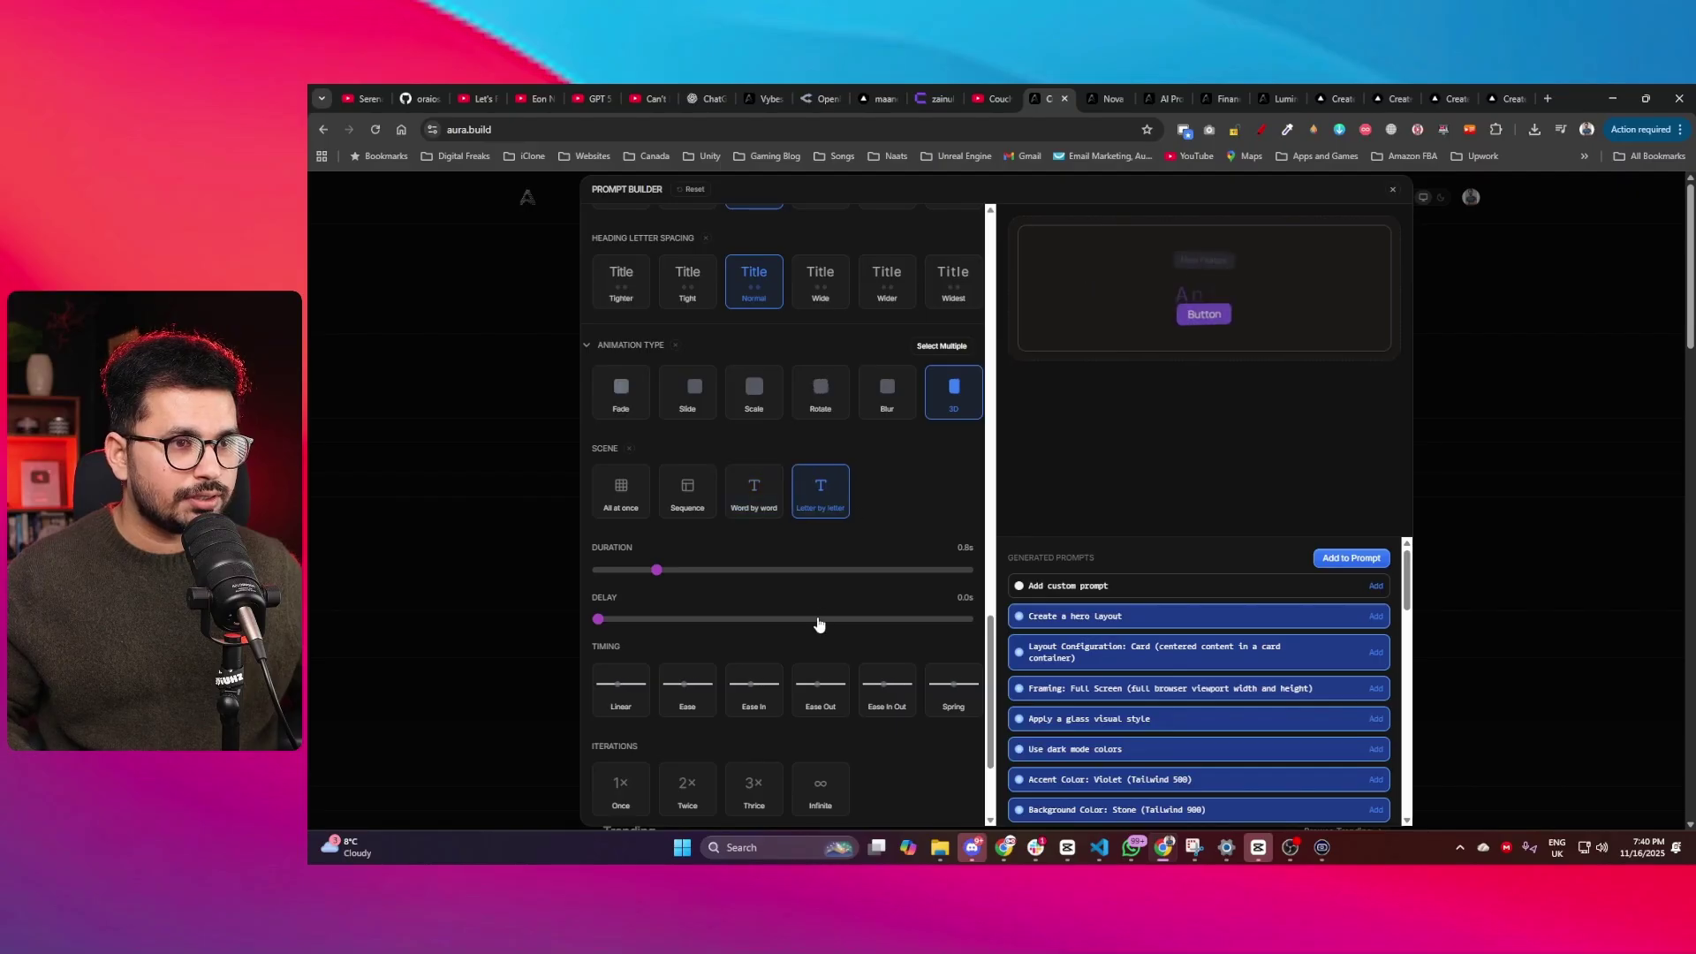
{"action": "left_click", "coordinate": [687, 488]}
{"action": "left_click", "coordinate": [620, 484]}
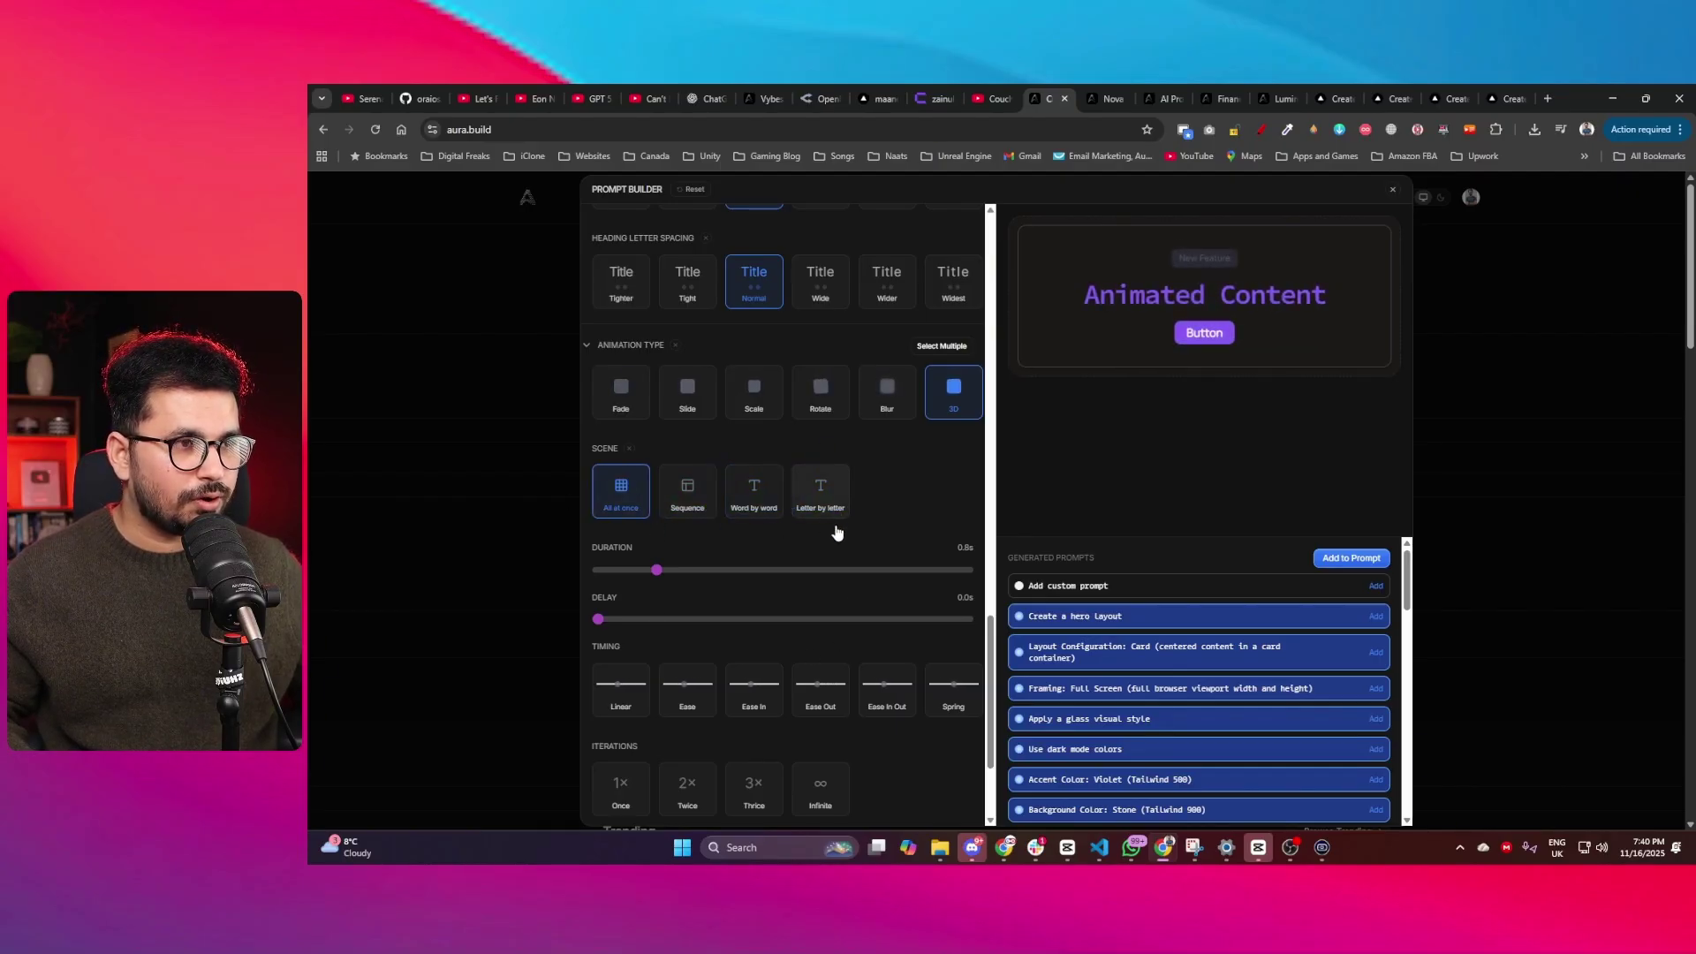
{"action": "scroll", "coordinate": [709, 634], "scroll_direction": "down", "scroll_amount": 2}
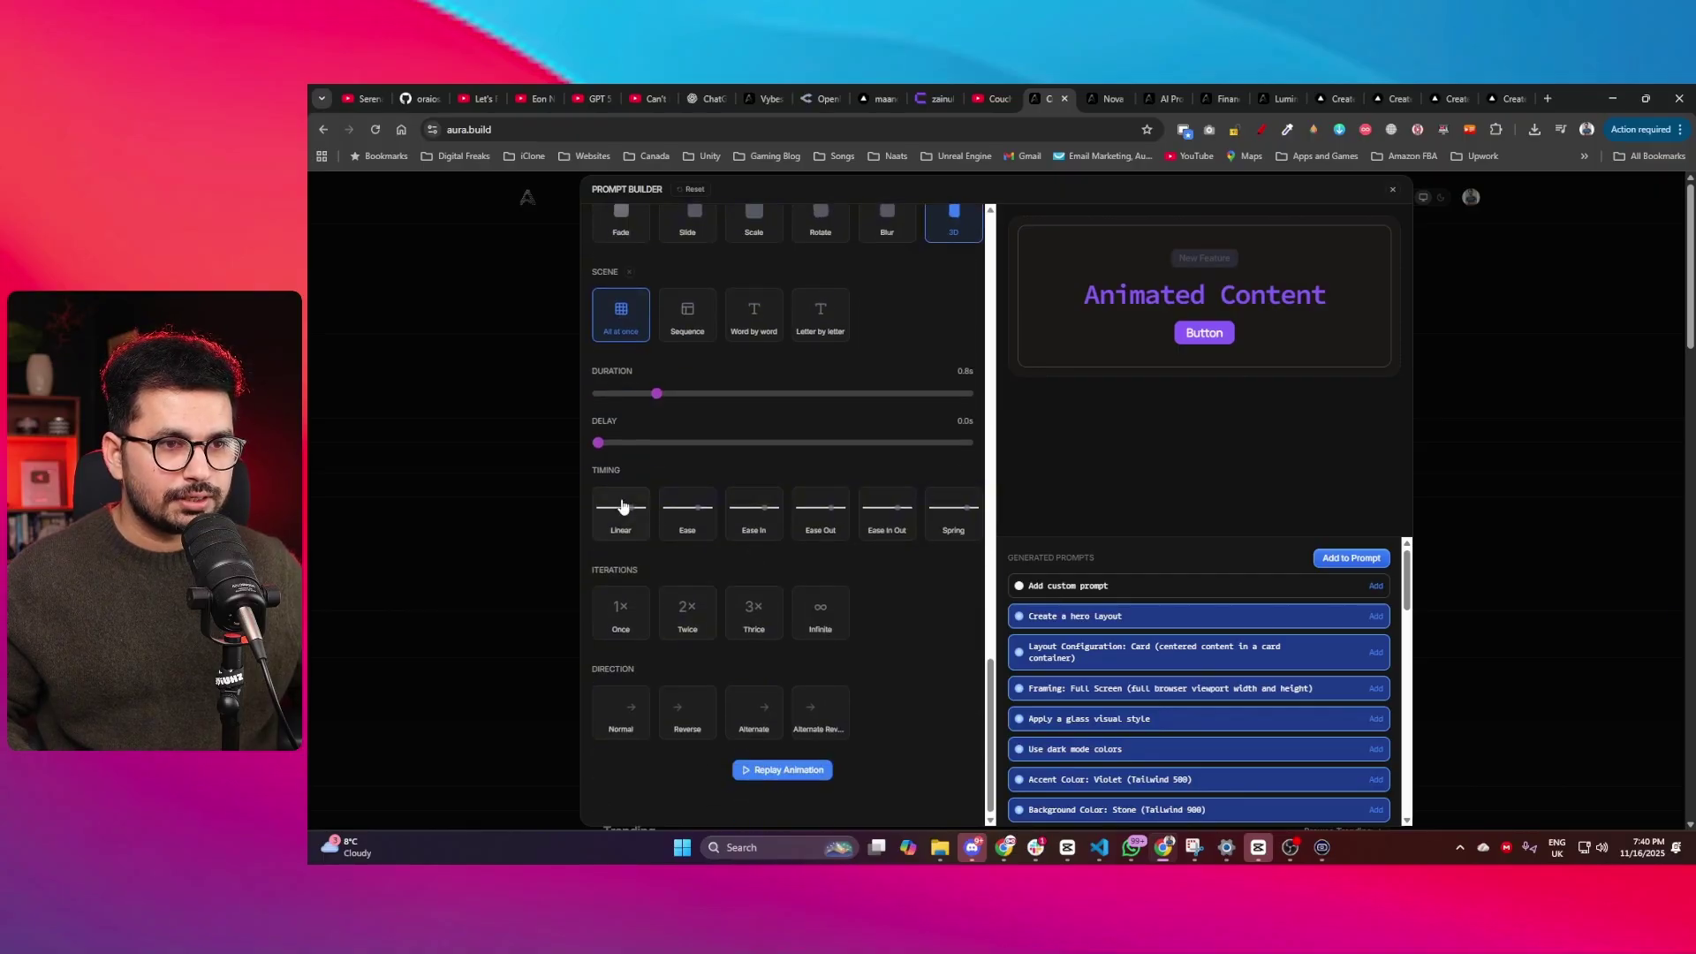
{"action": "left_click", "coordinate": [622, 505]}
{"action": "left_click", "coordinate": [685, 622]}
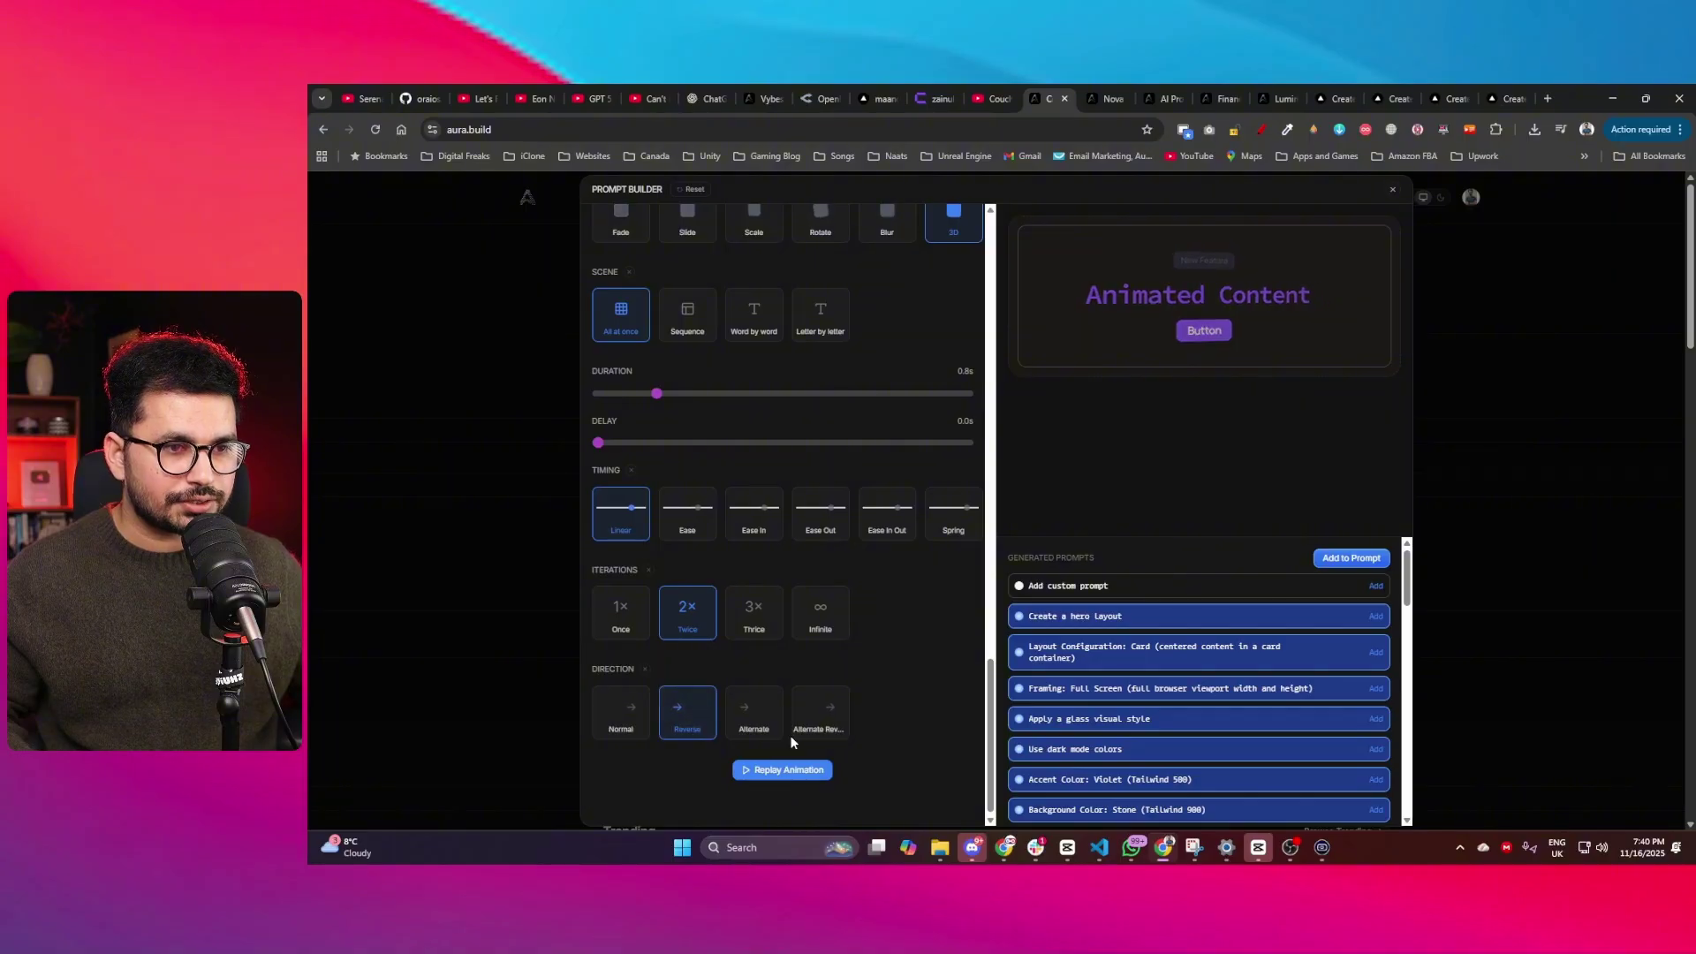
{"action": "left_click", "coordinate": [821, 711]}
{"action": "scroll", "coordinate": [910, 622], "scroll_direction": "up", "scroll_amount": 2}
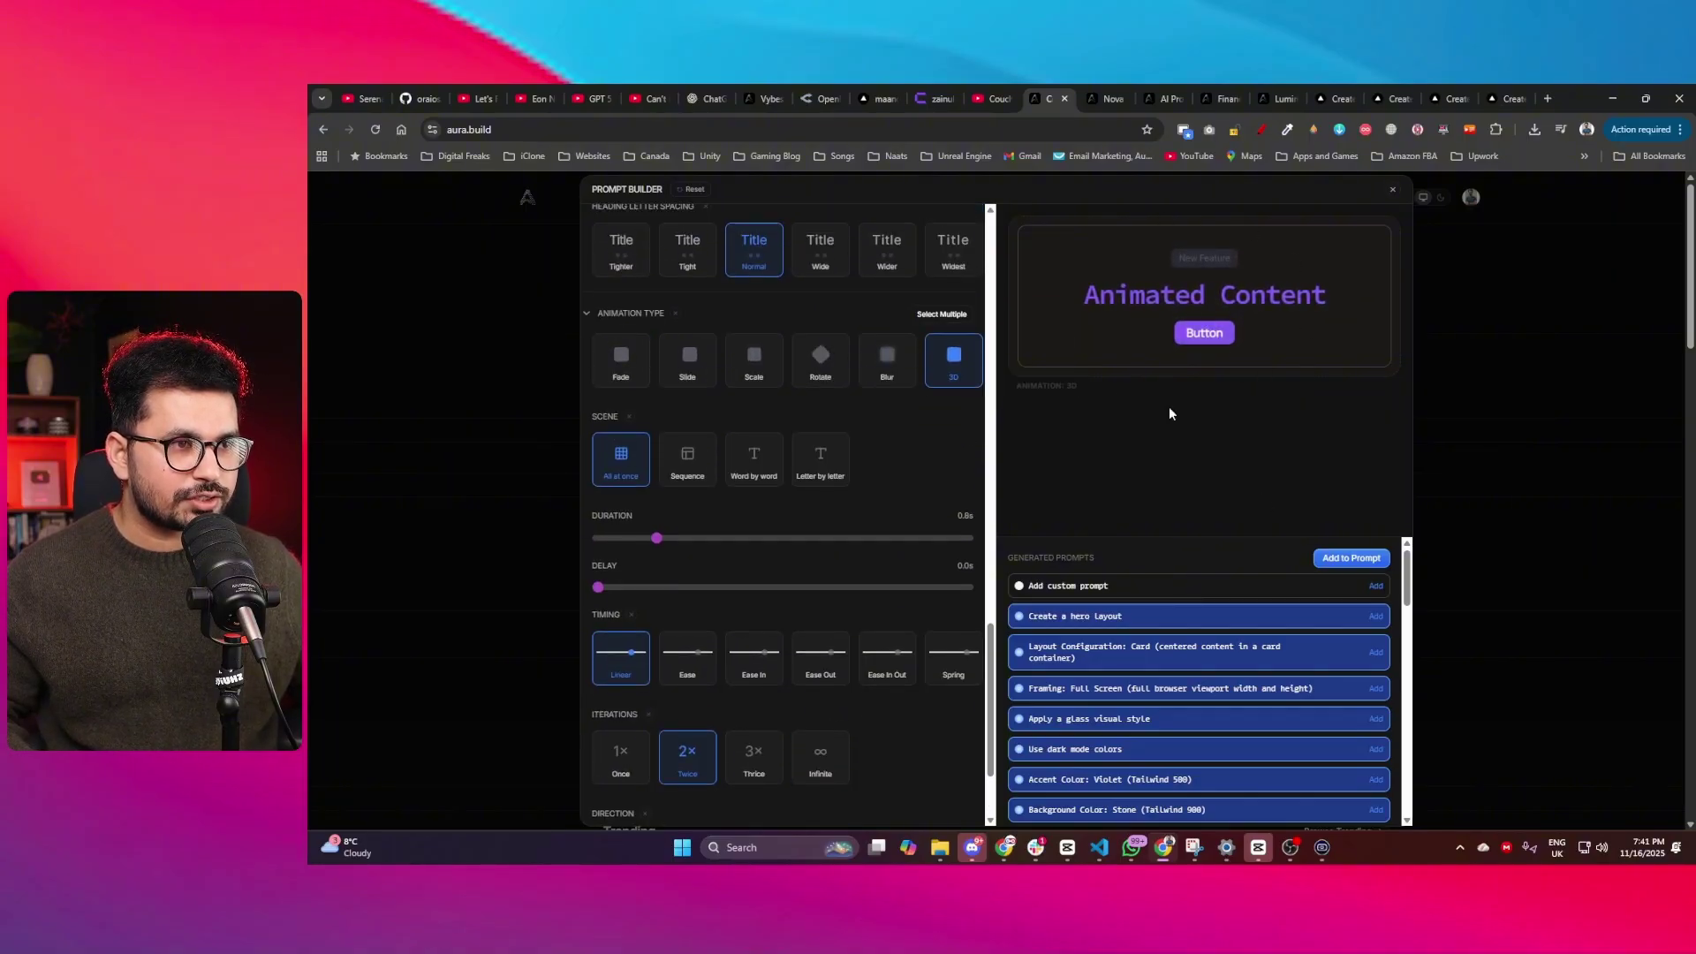
- Include the Add details, Change texts/names/brands and Use Lucide icons prompts
{"action": "scroll", "coordinate": [1104, 618], "scroll_direction": "down", "scroll_amount": 3}
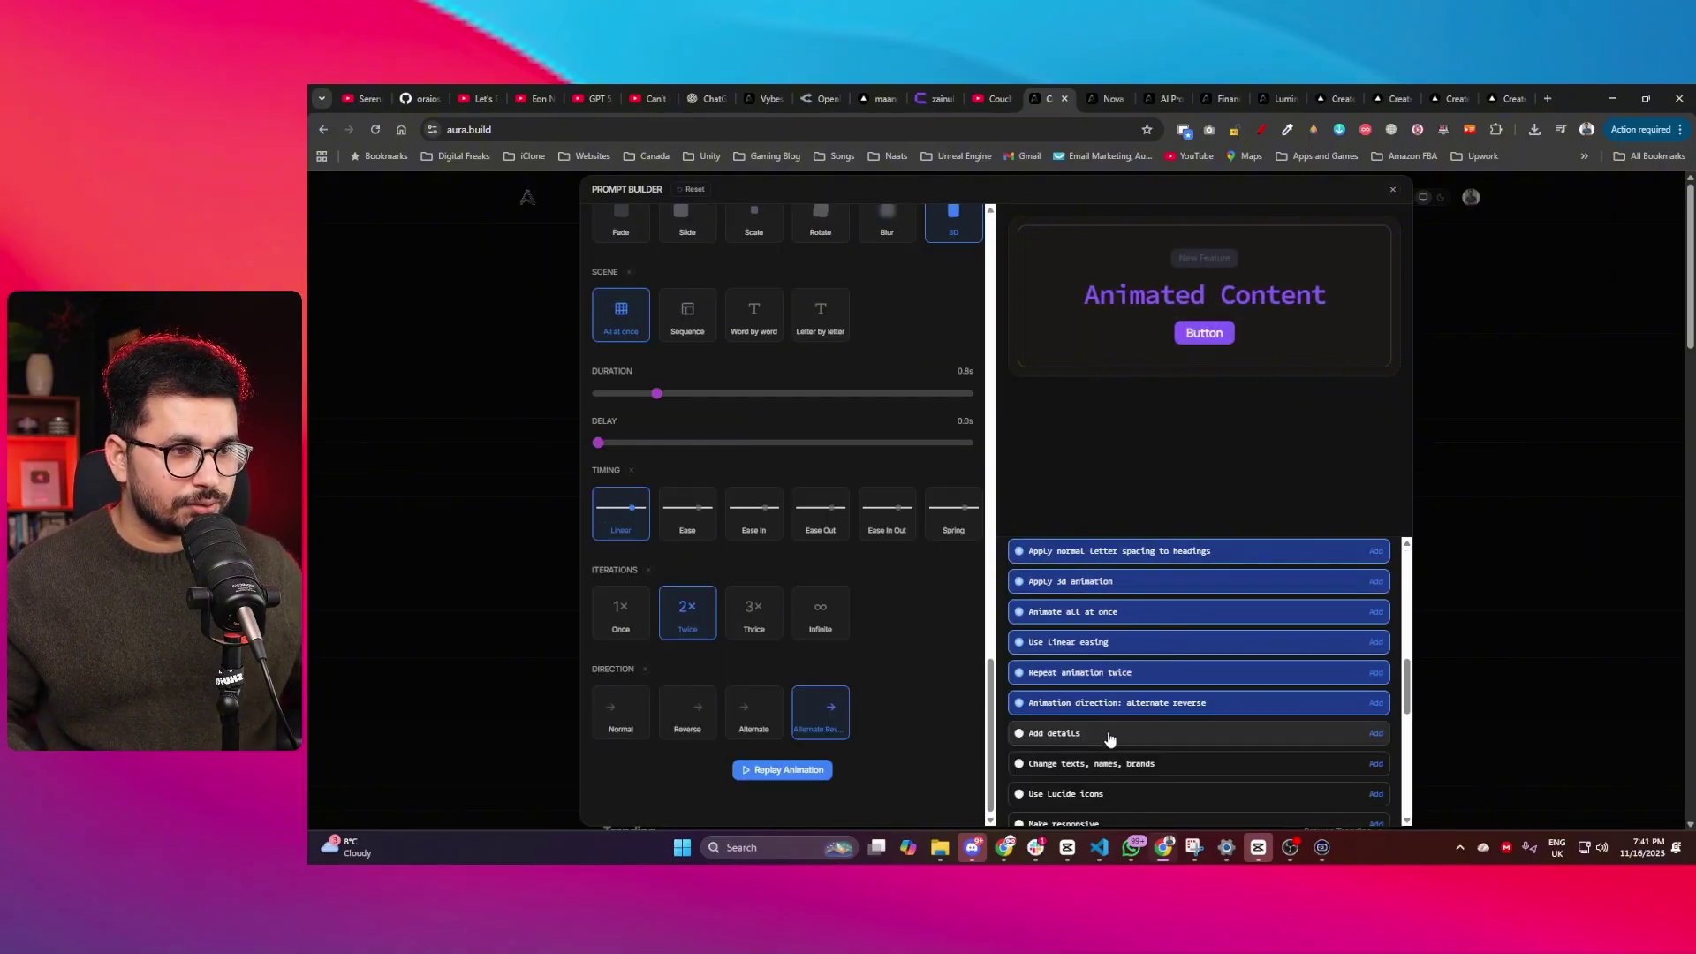
{"action": "left_click", "coordinate": [1094, 739]}
{"action": "scroll", "coordinate": [1175, 740], "scroll_direction": "down", "scroll_amount": 3}
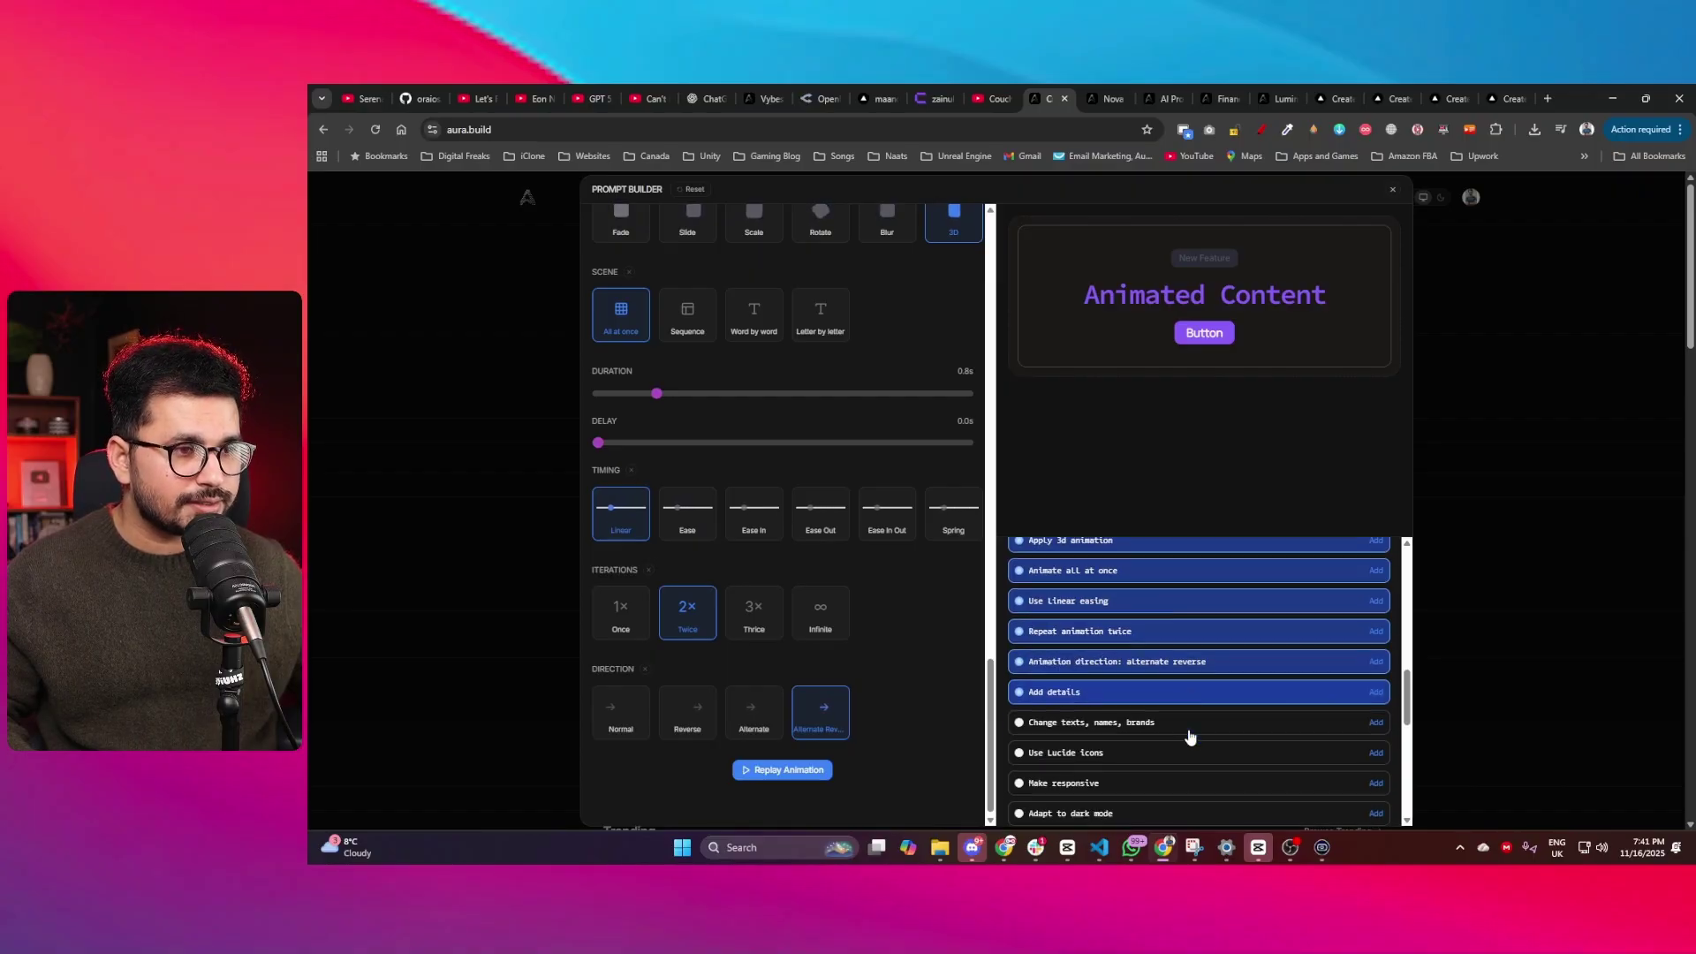
{"action": "left_click", "coordinate": [1193, 625]}
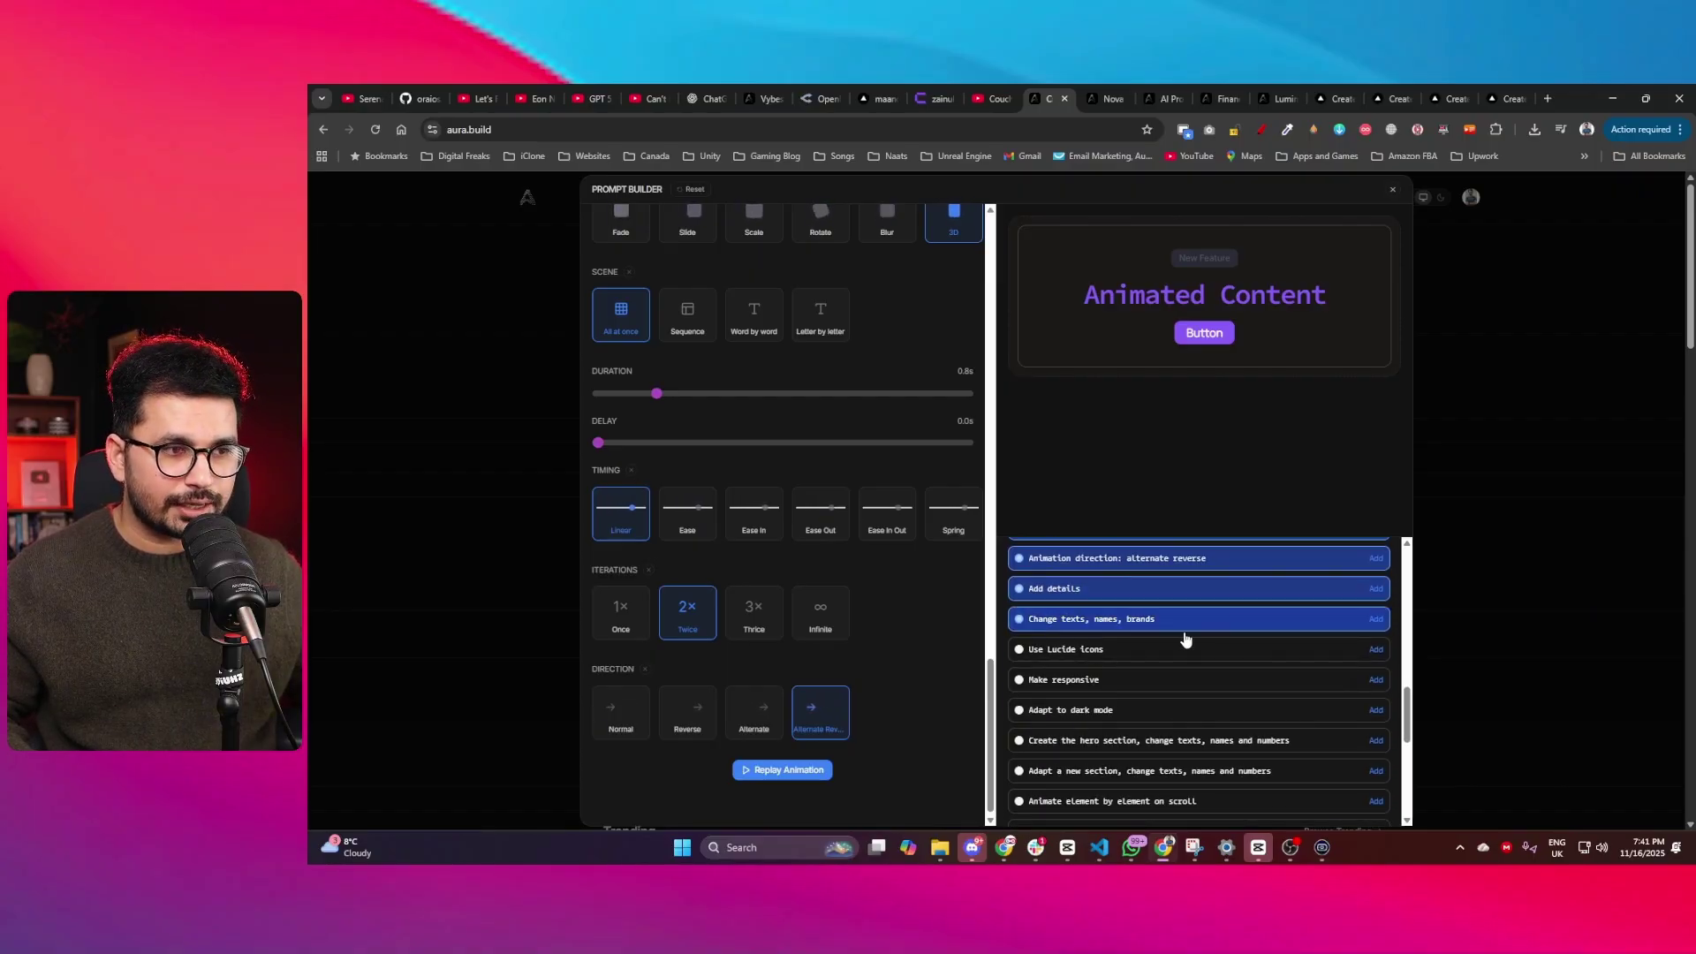
{"action": "left_click", "coordinate": [1154, 652]}
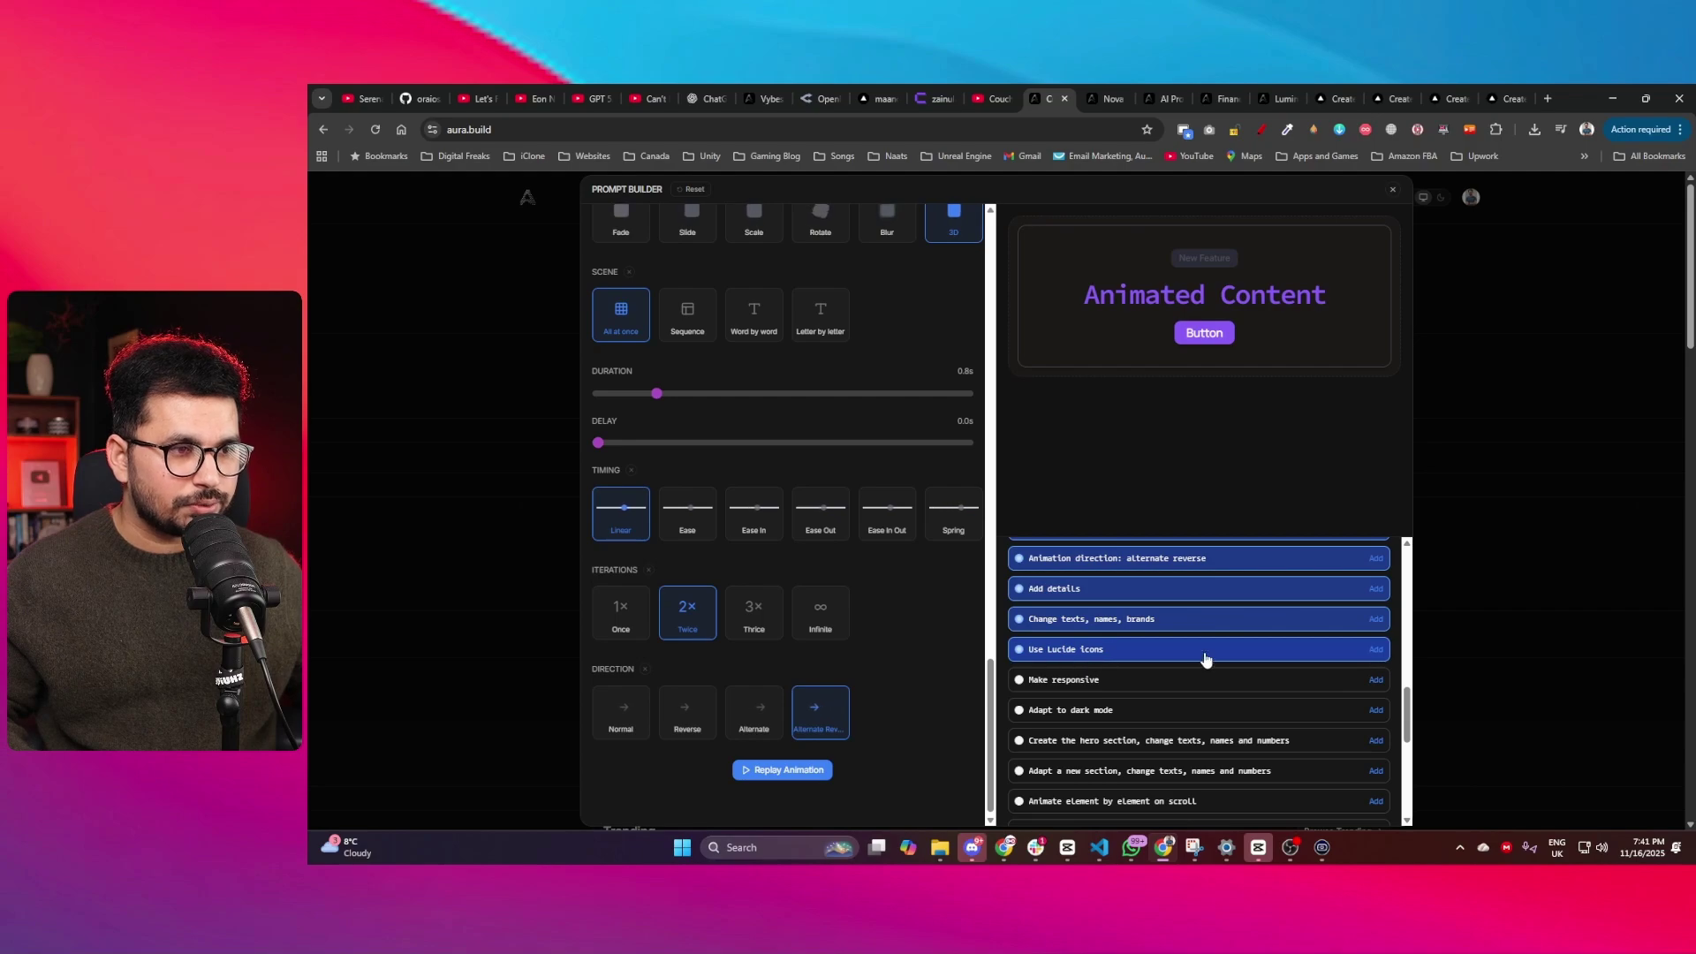
- Add the Make responsive, Adapt to dark mode and Create the hero section prompts
{"action": "left_click", "coordinate": [1149, 684]}
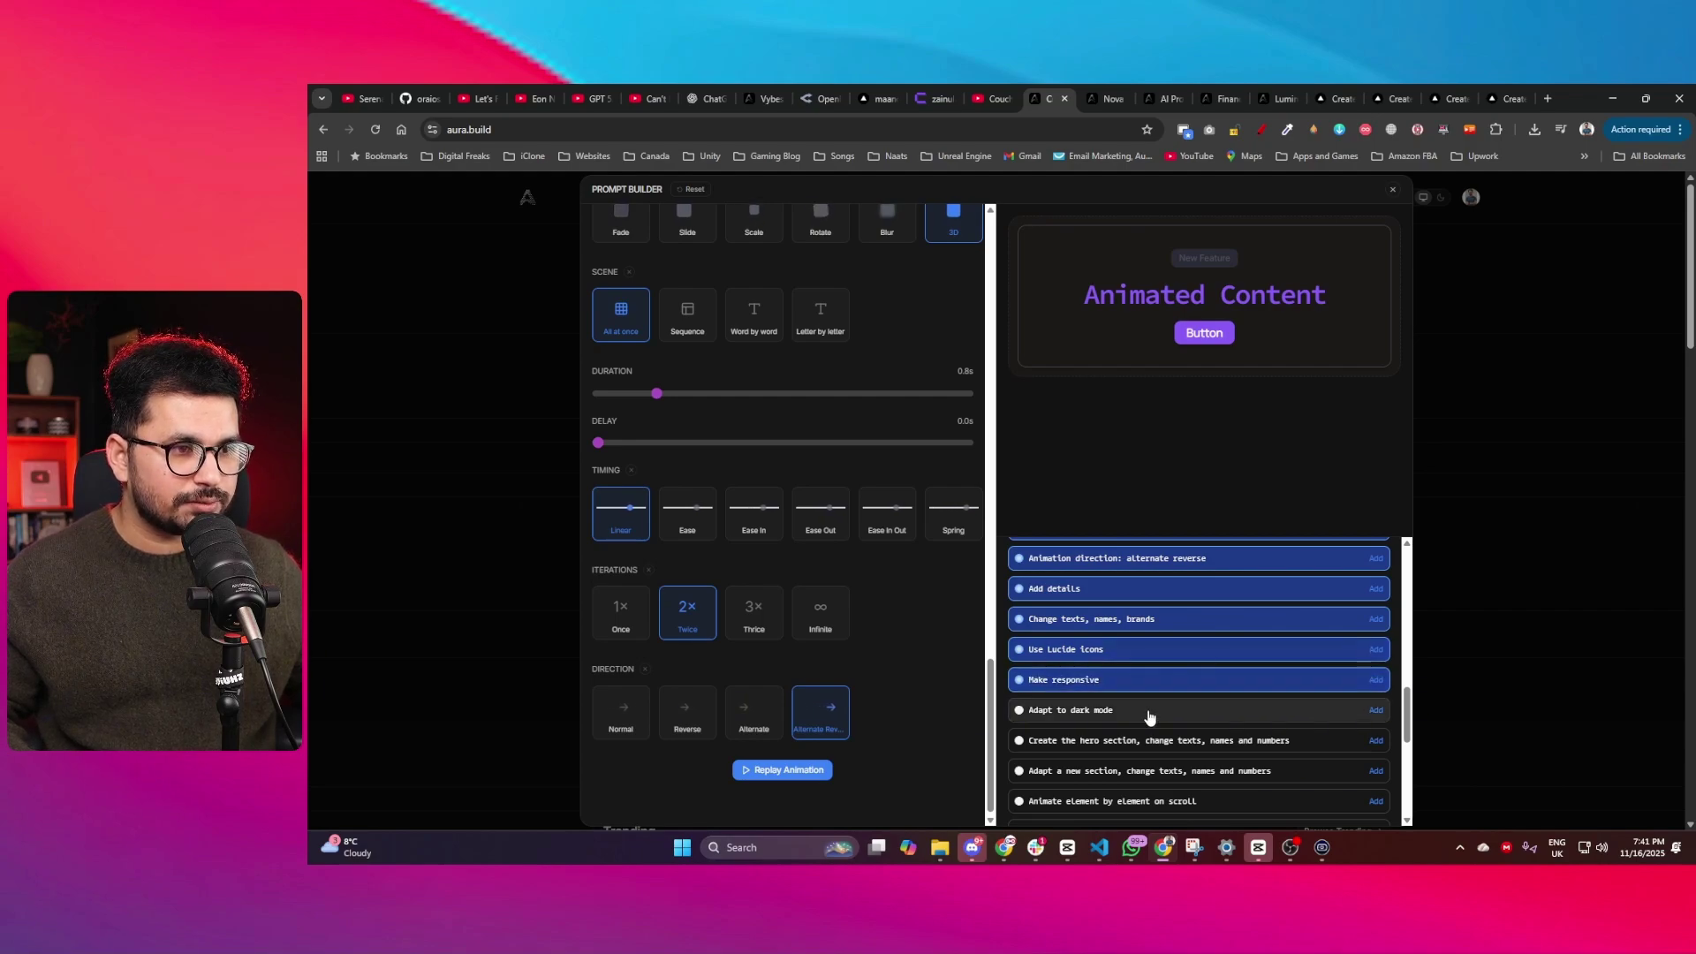
{"action": "left_click", "coordinate": [1153, 712]}
{"action": "scroll", "coordinate": [1148, 707], "scroll_direction": "down", "scroll_amount": 1}
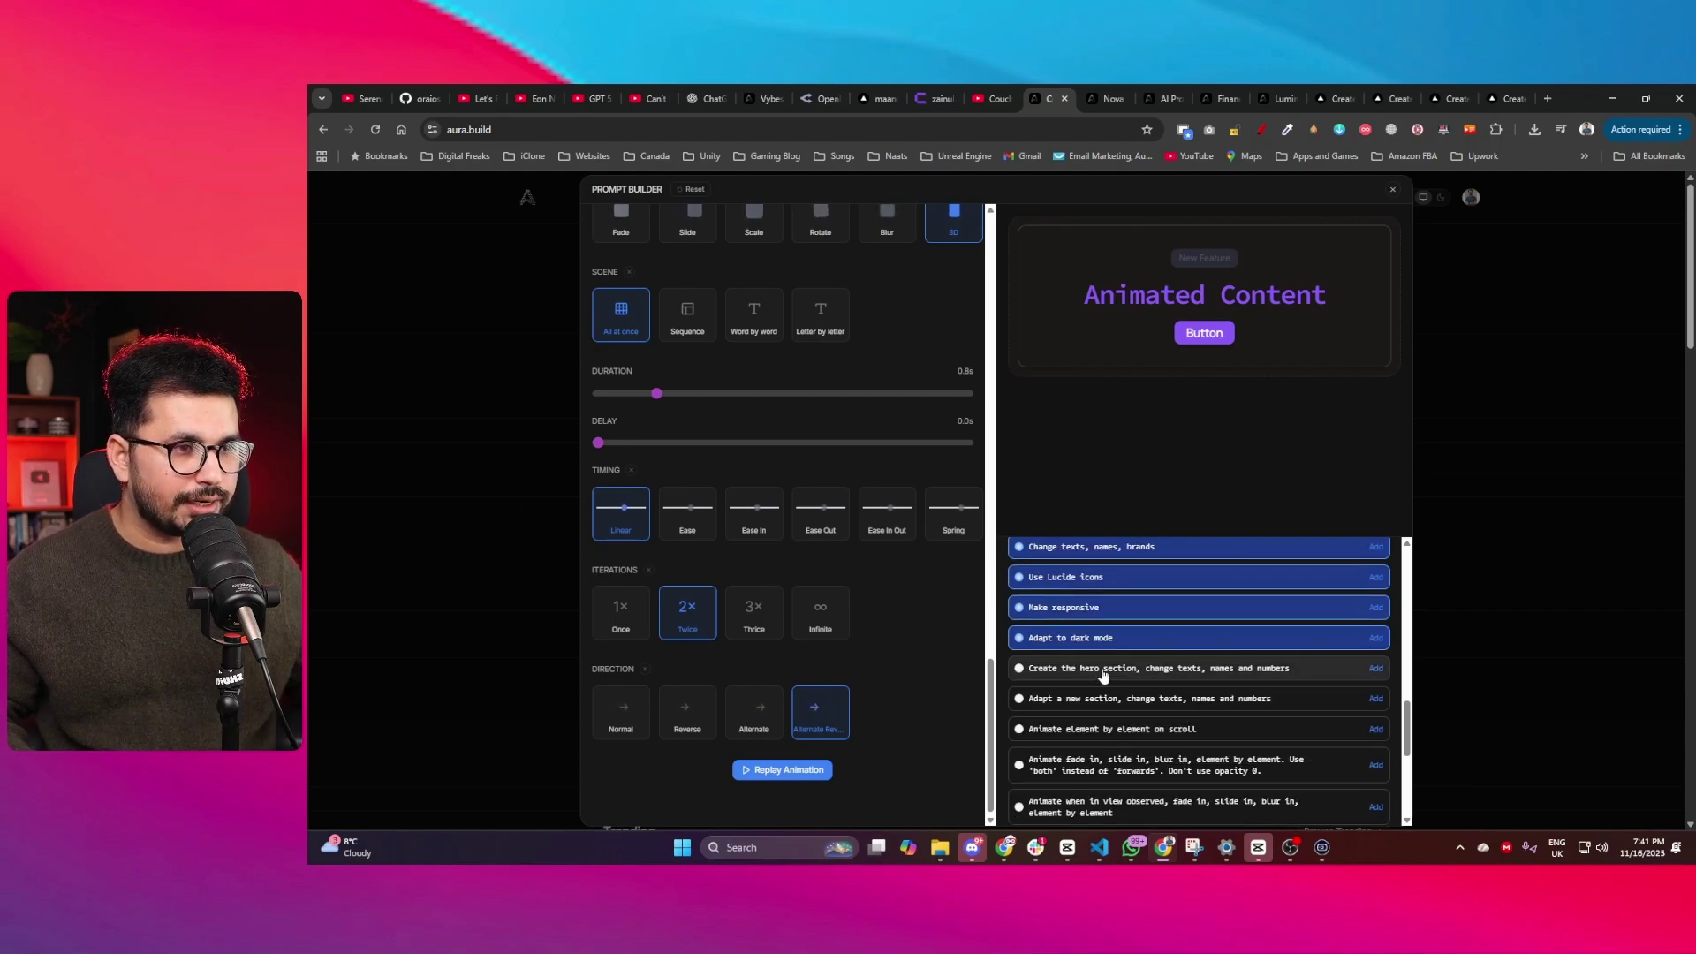
{"action": "left_click", "coordinate": [1161, 677]}
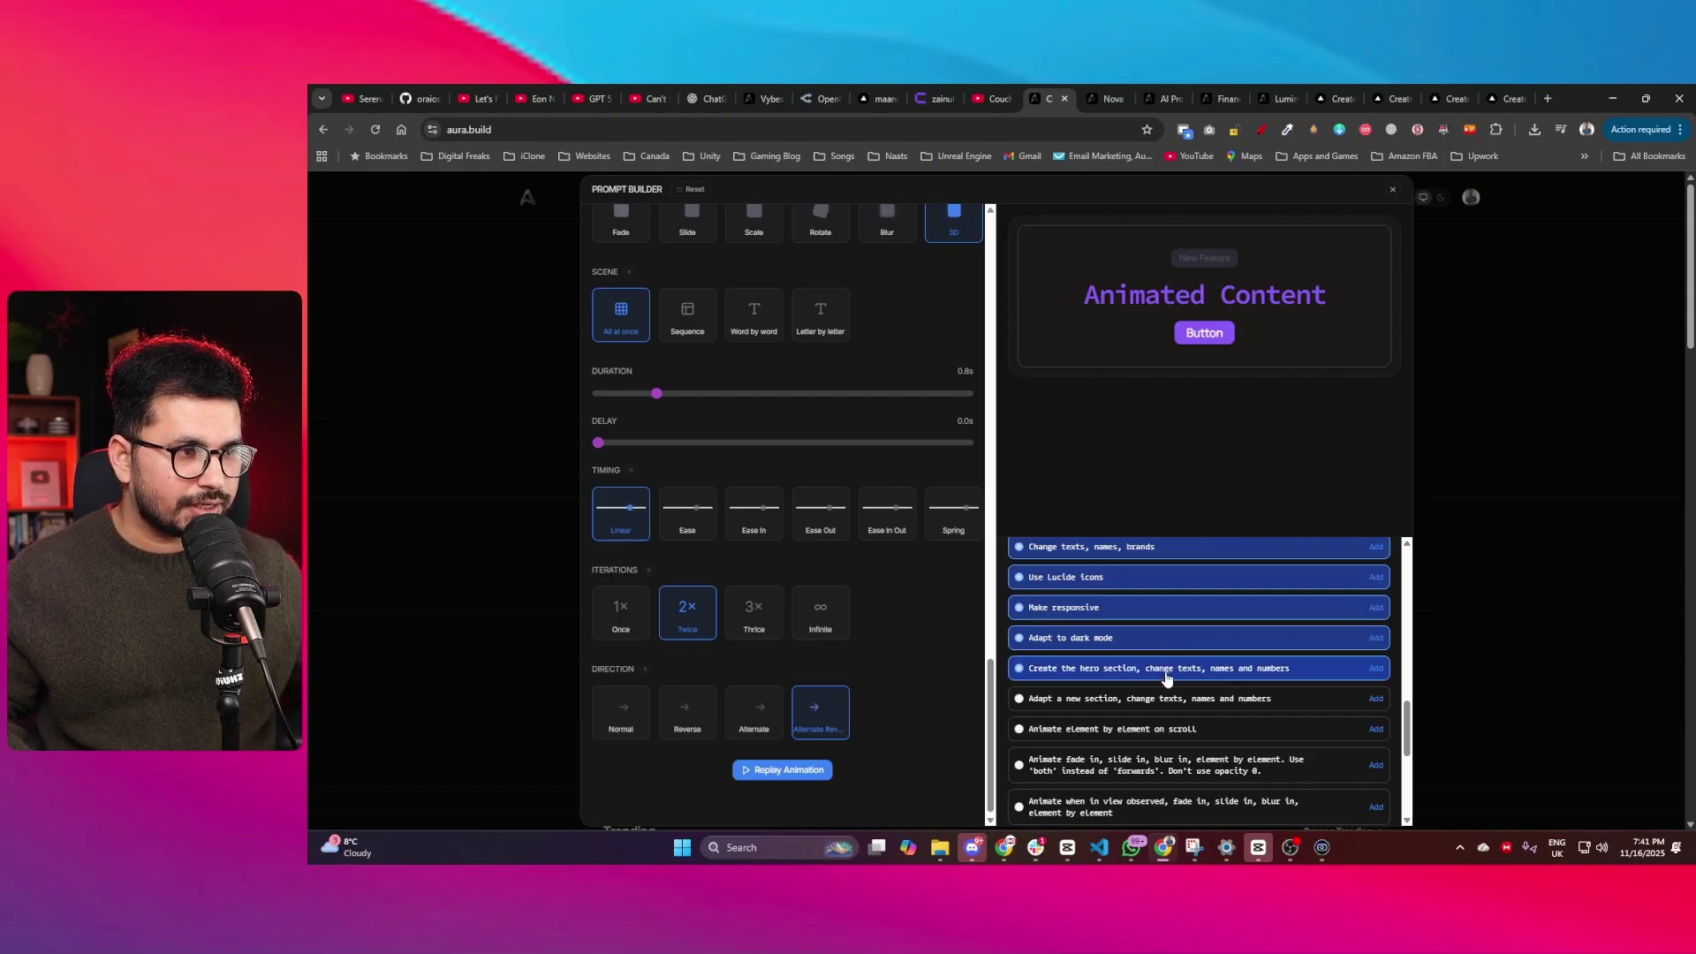
{"action": "scroll", "coordinate": [1183, 689], "scroll_direction": "down", "scroll_amount": 4}
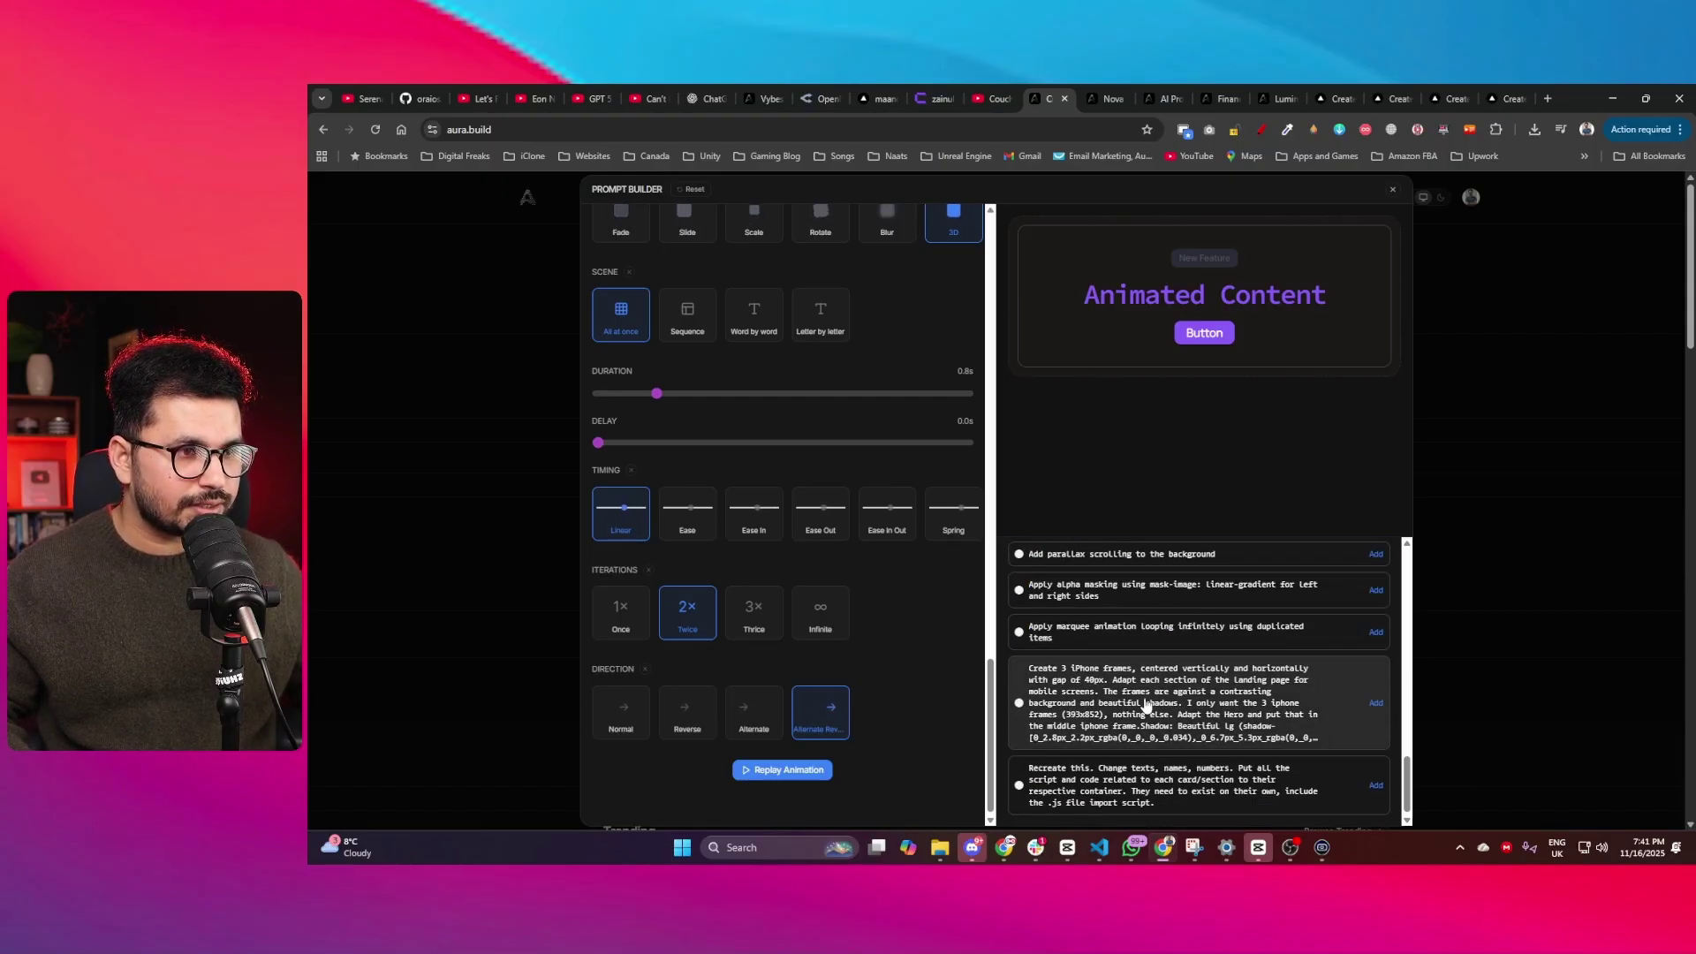
{"action": "scroll", "coordinate": [1166, 697], "scroll_direction": "up", "scroll_amount": 10}
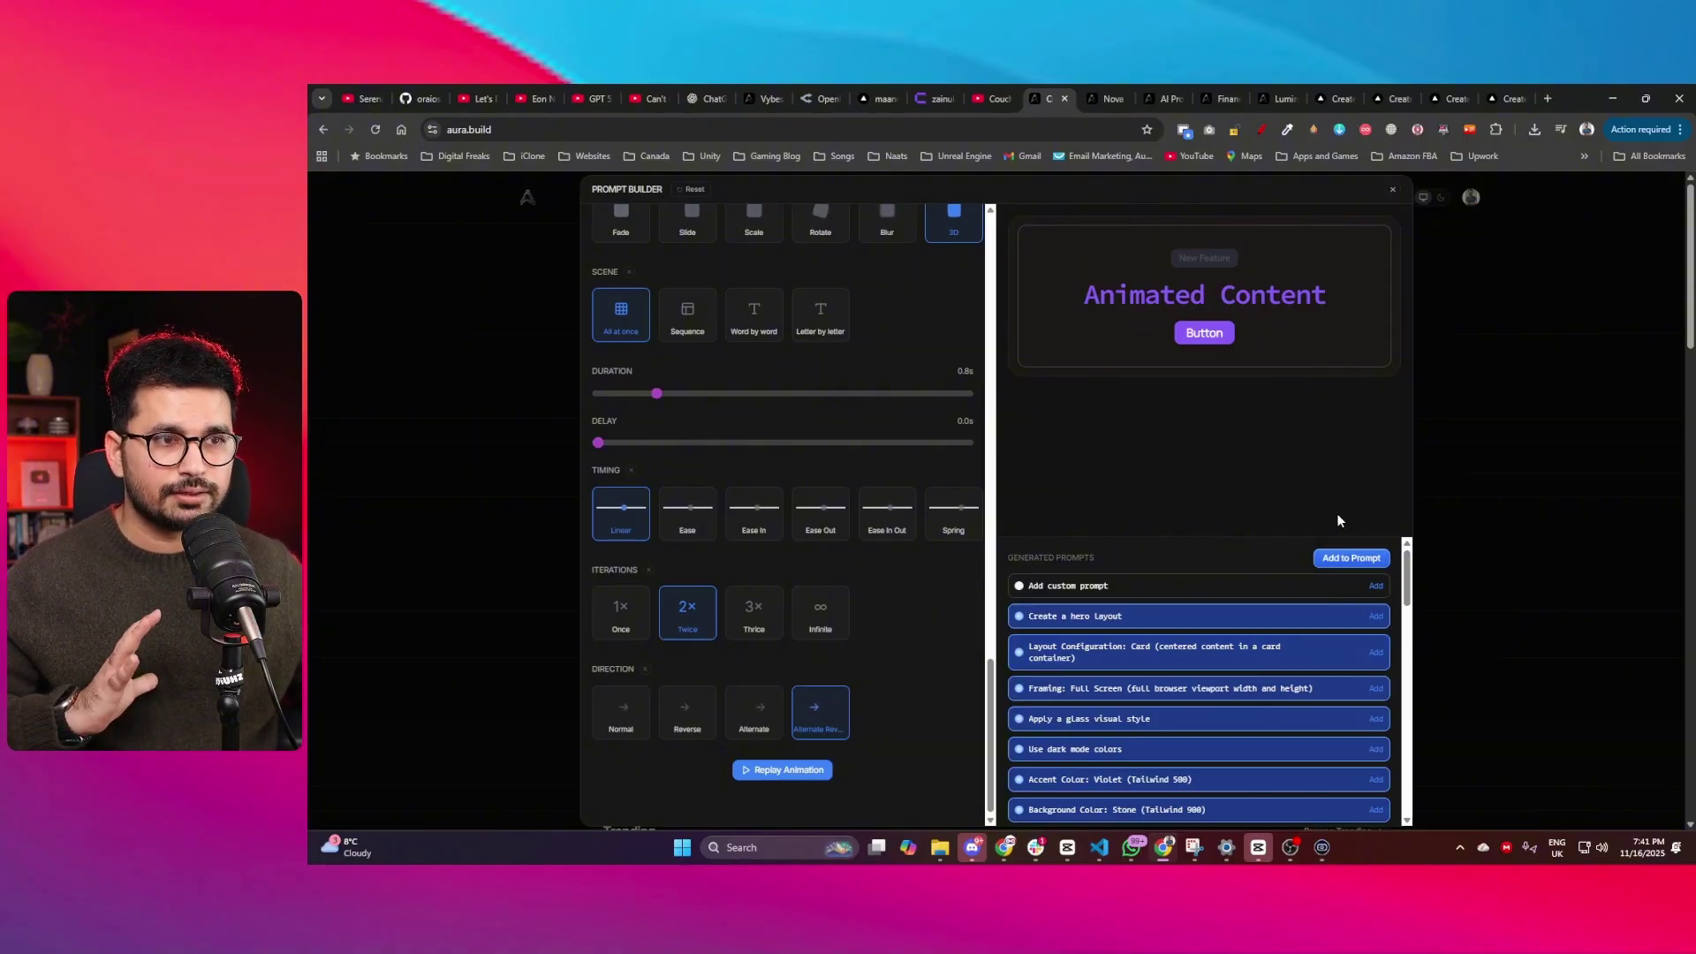
- Insert the combined dark glass hero instructions into Aura's prompt box and select all its text
{"action": "left_click", "coordinate": [1362, 566]}
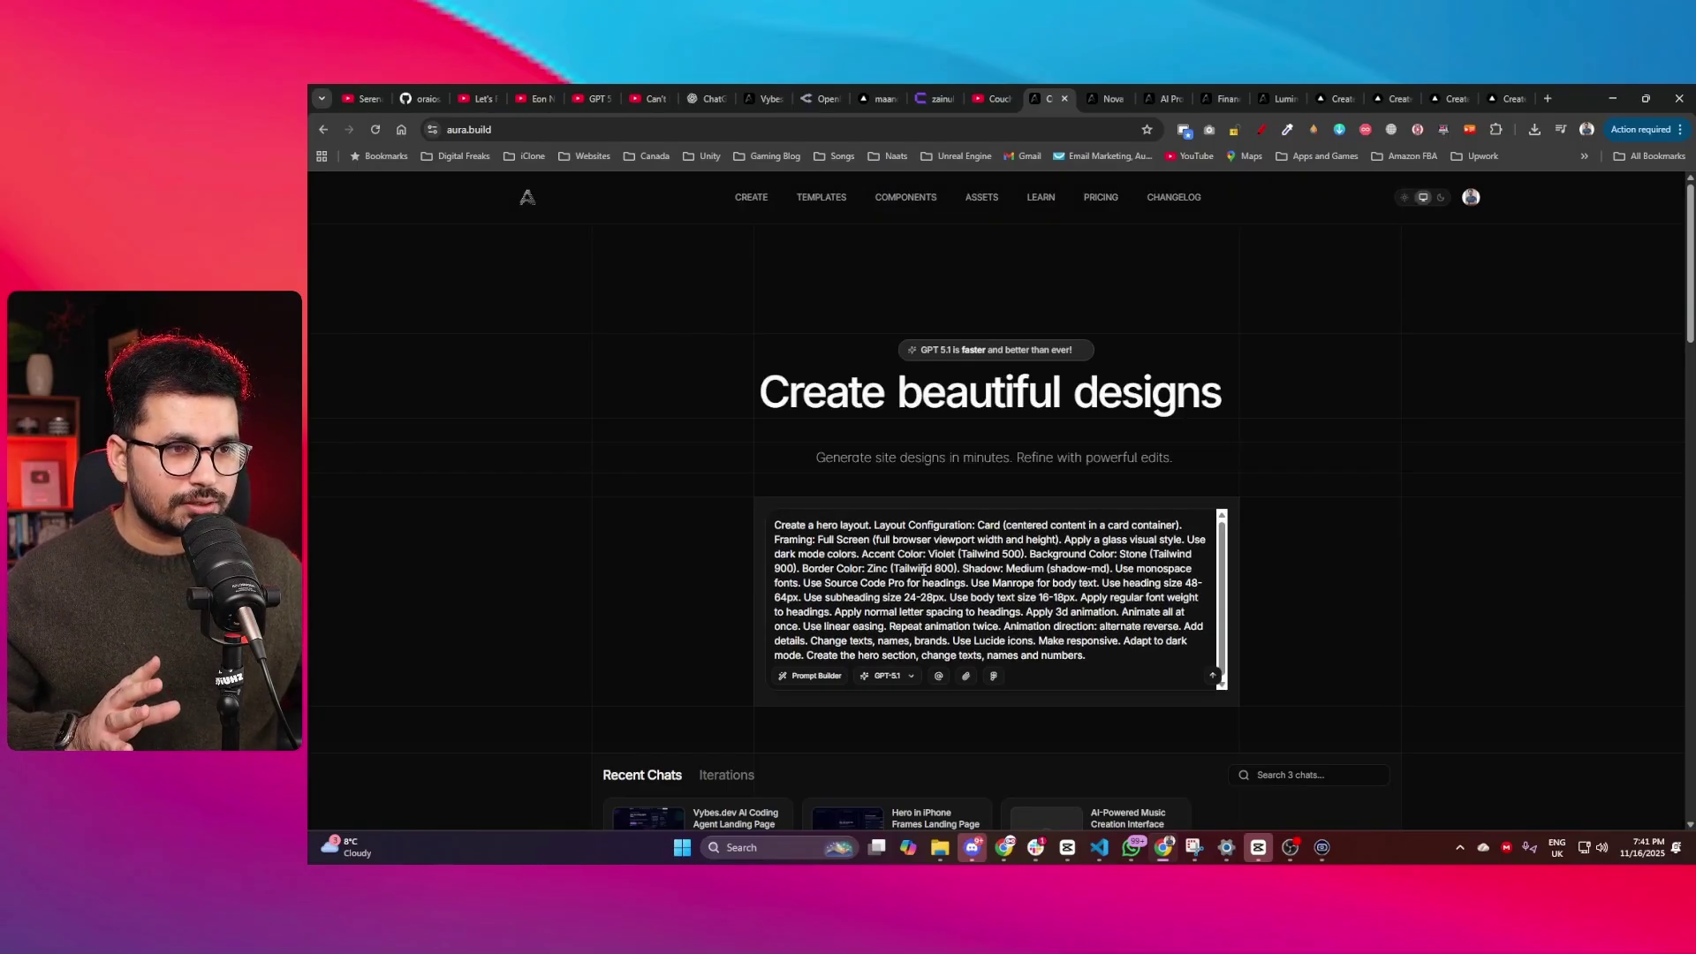
{"action": "left_click_drag", "start_coordinate": [1099, 652], "coordinate": [664, 482]}
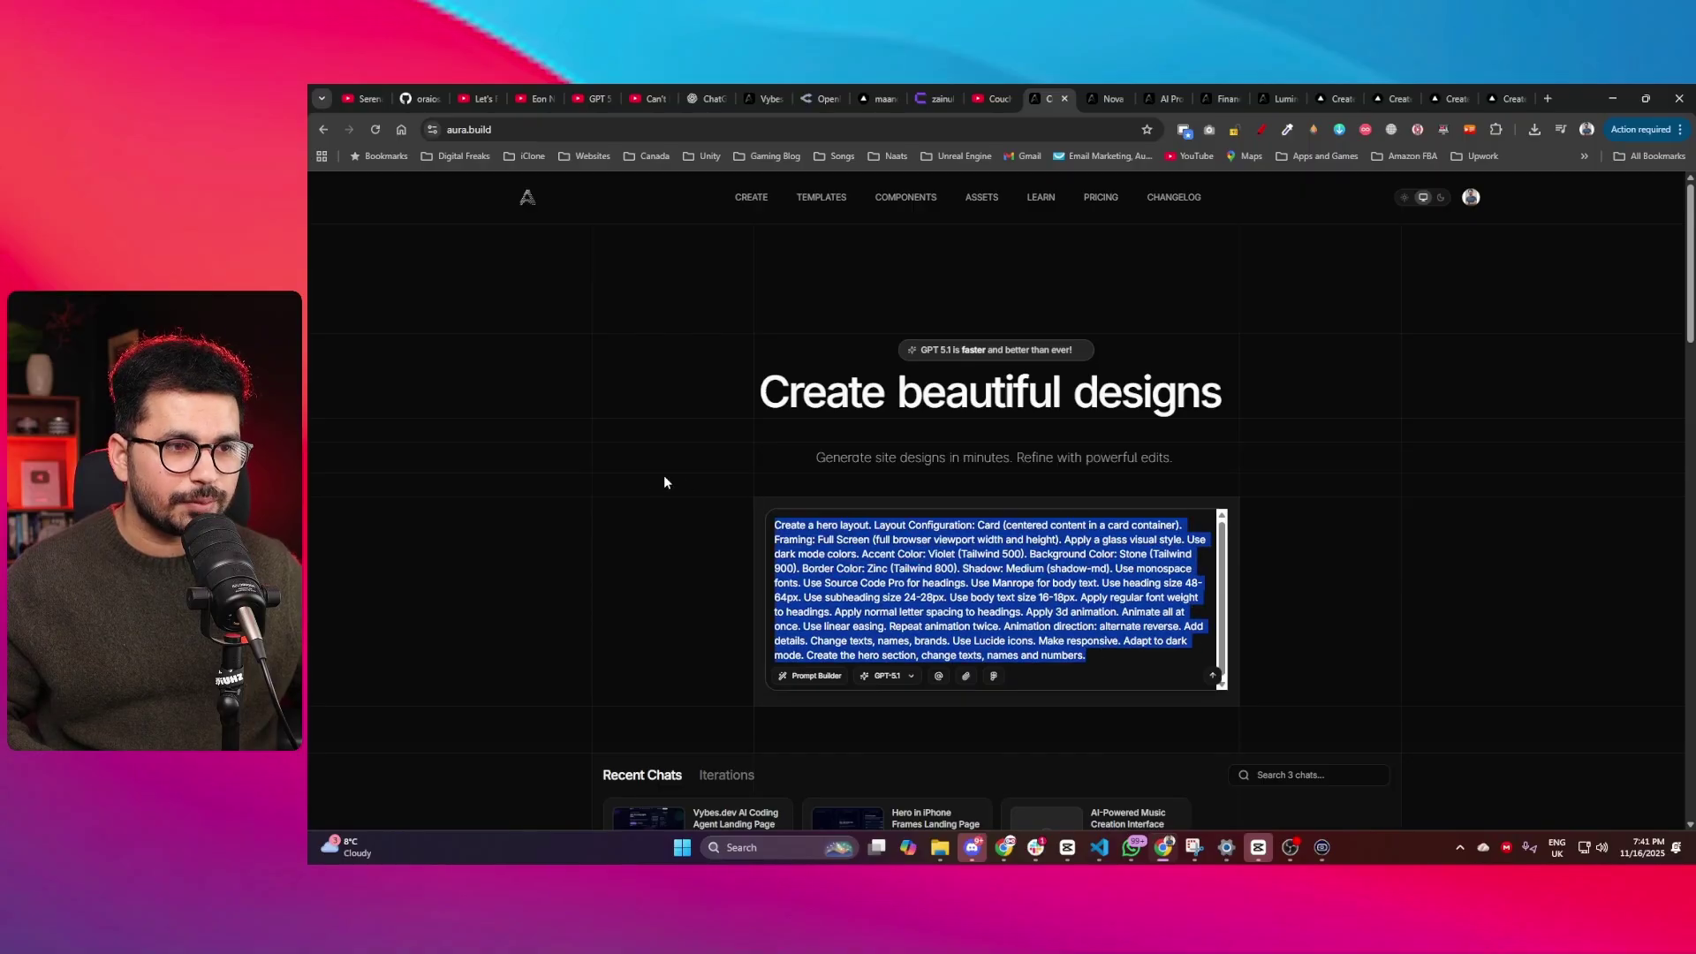
{"action": "left_click", "coordinate": [799, 531]}
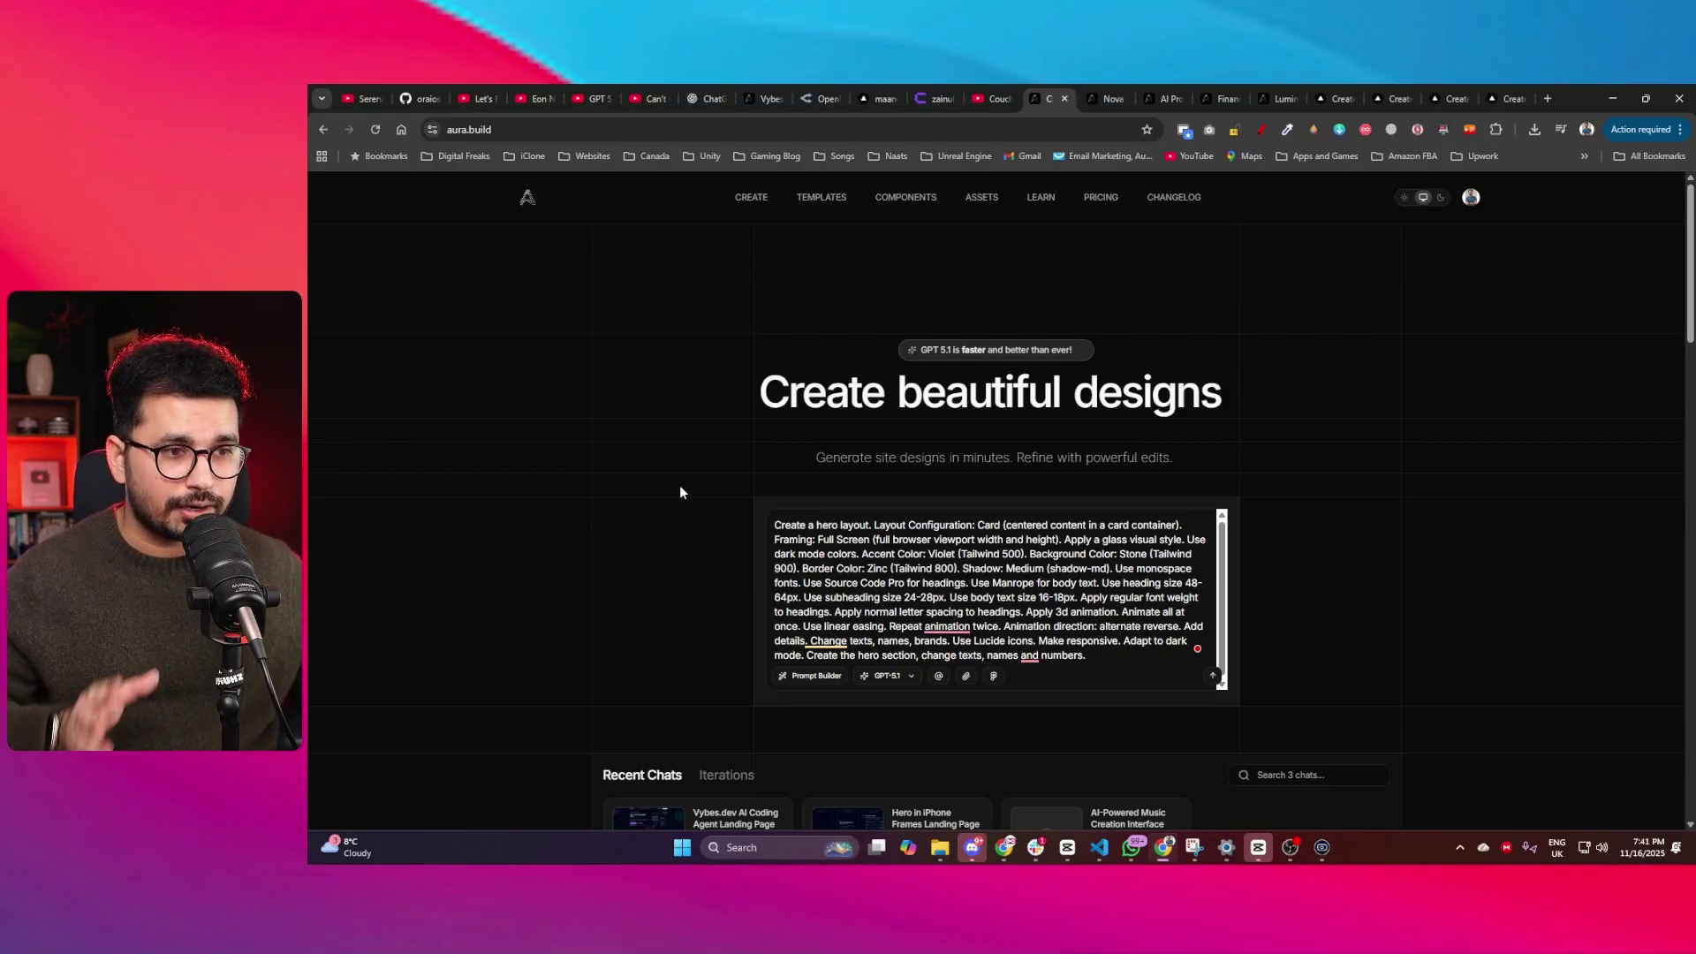
{"action": "scroll", "coordinate": [1094, 661], "scroll_direction": "down", "scroll_amount": 1}
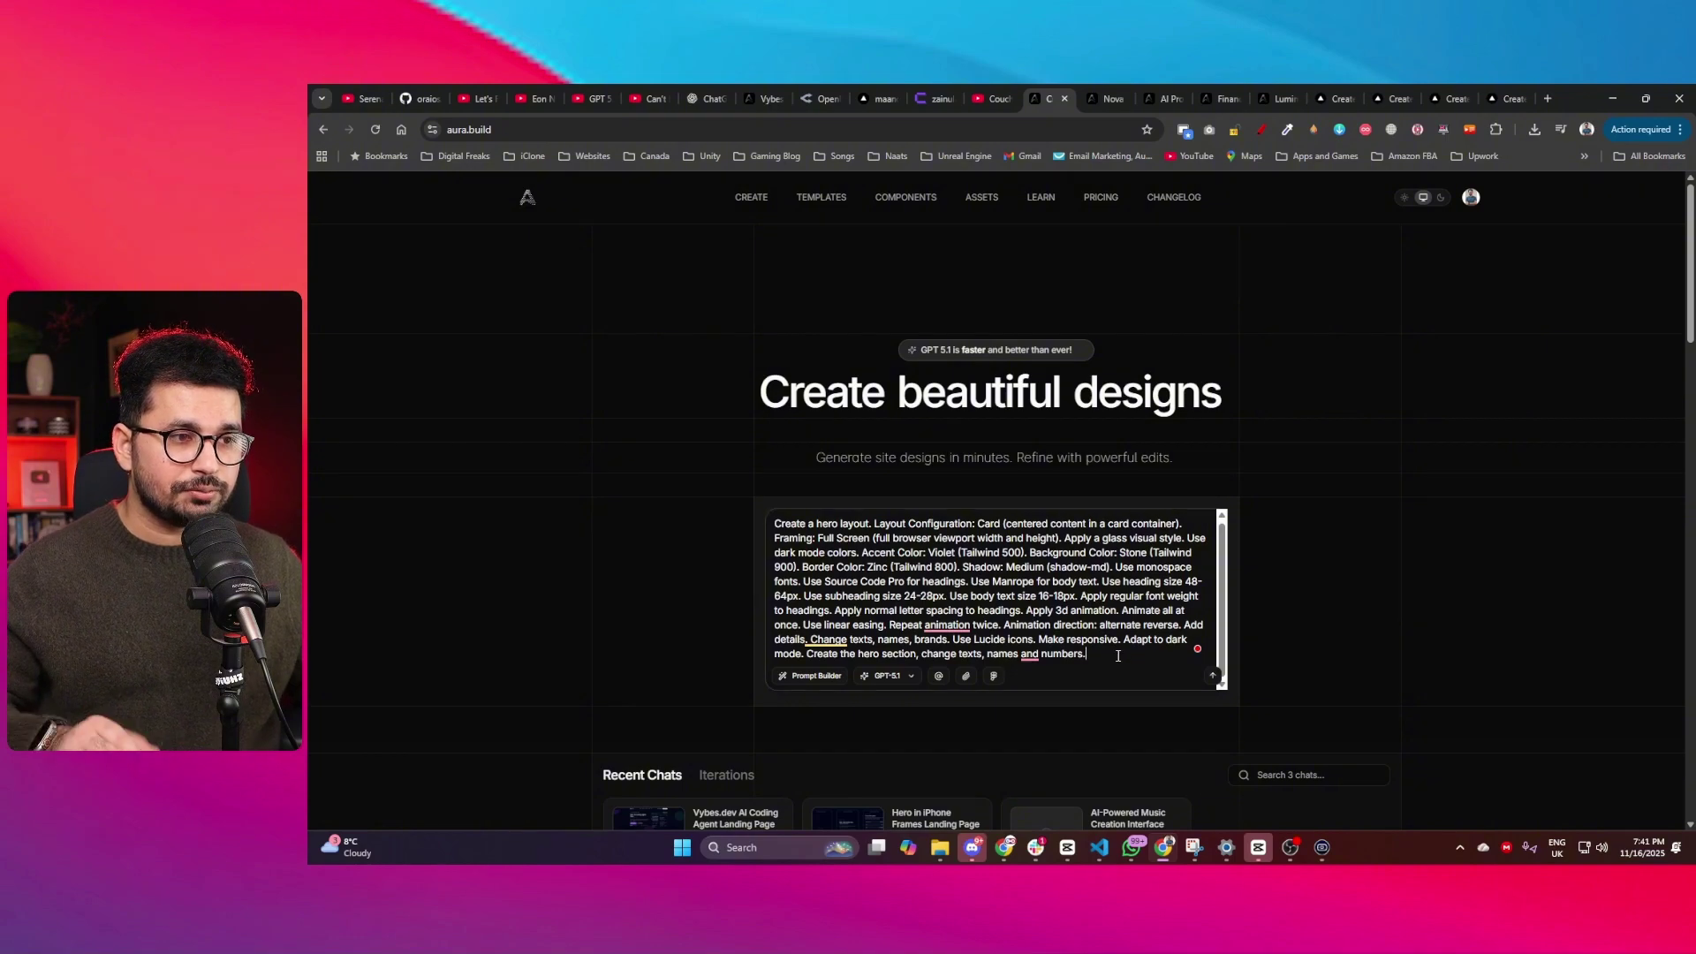
{"action": "key", "text": "ctrl+a"}
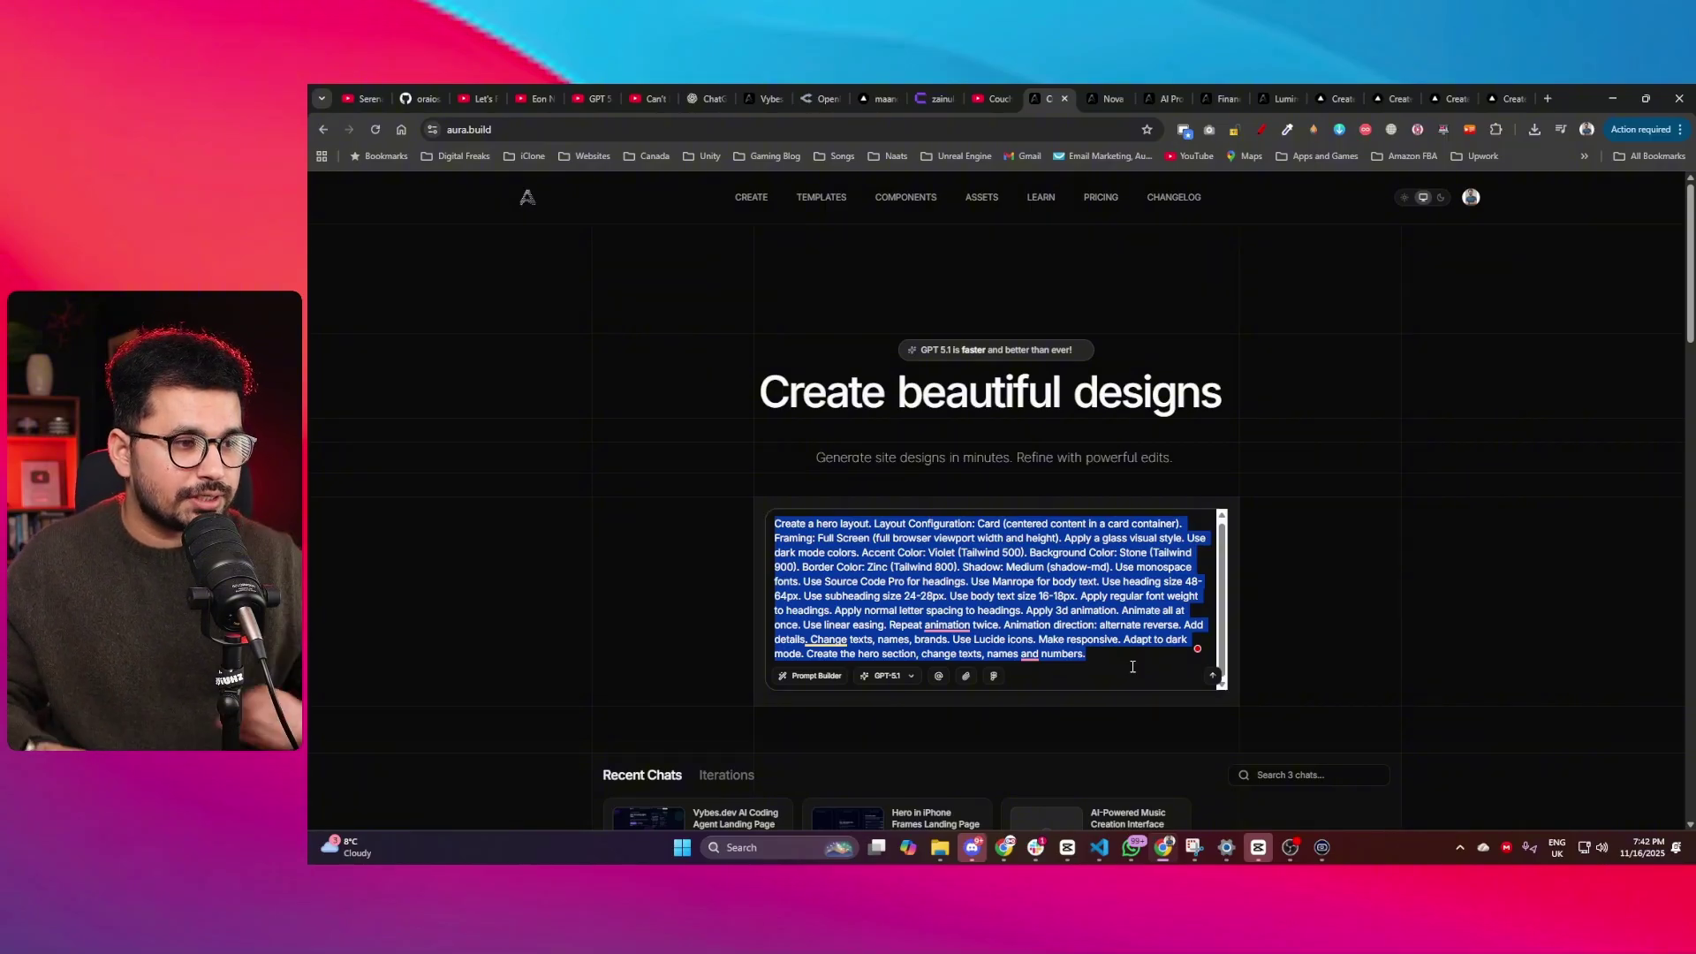
- Switch to the VS Code project window, show the Kilo Code panel, and start a new Augment thread
{"action": "left_click", "coordinate": [1099, 847]}
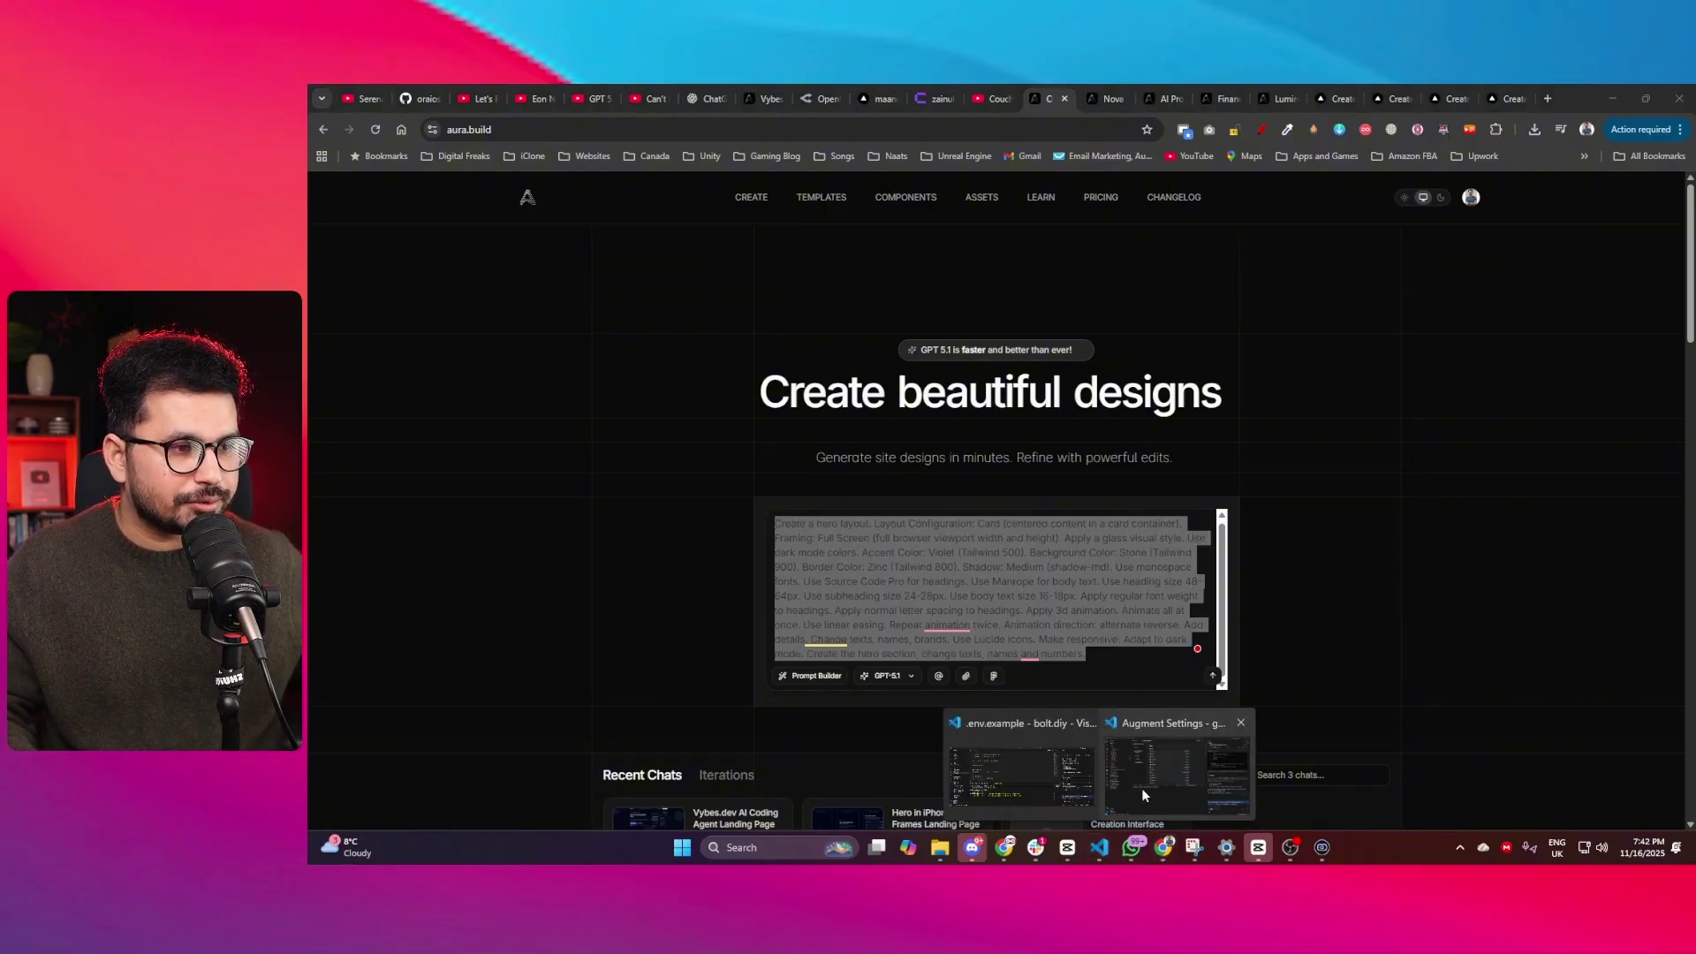
{"action": "left_click", "coordinate": [1142, 788]}
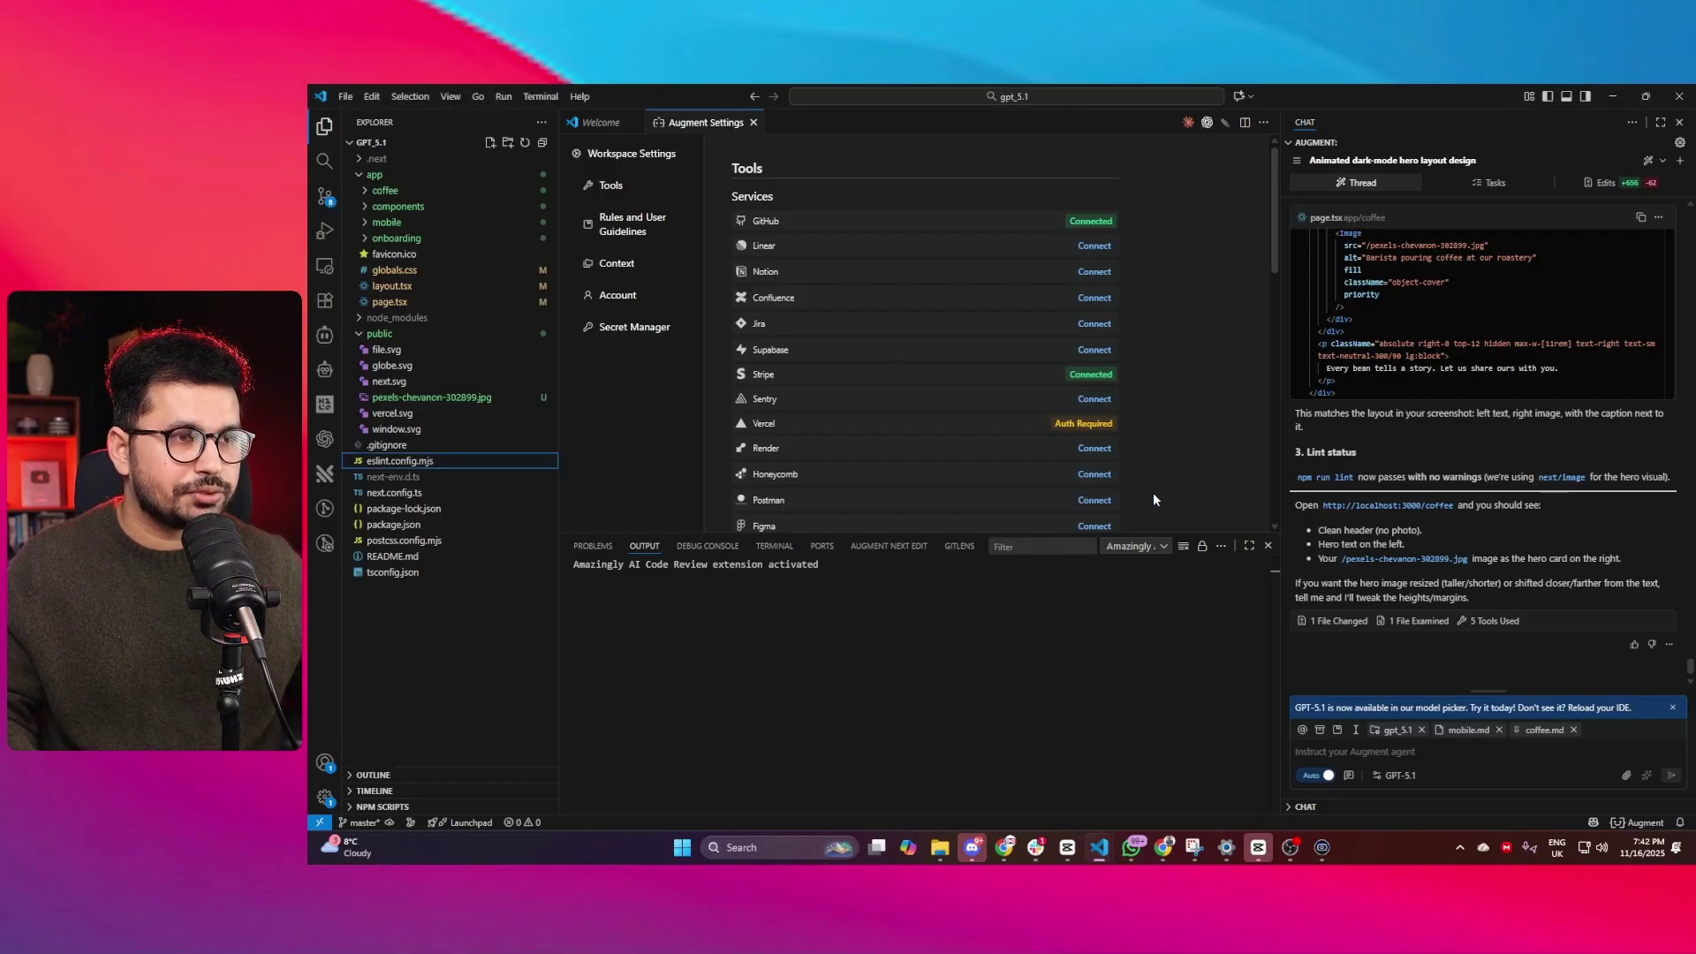
{"action": "left_click", "coordinate": [325, 404]}
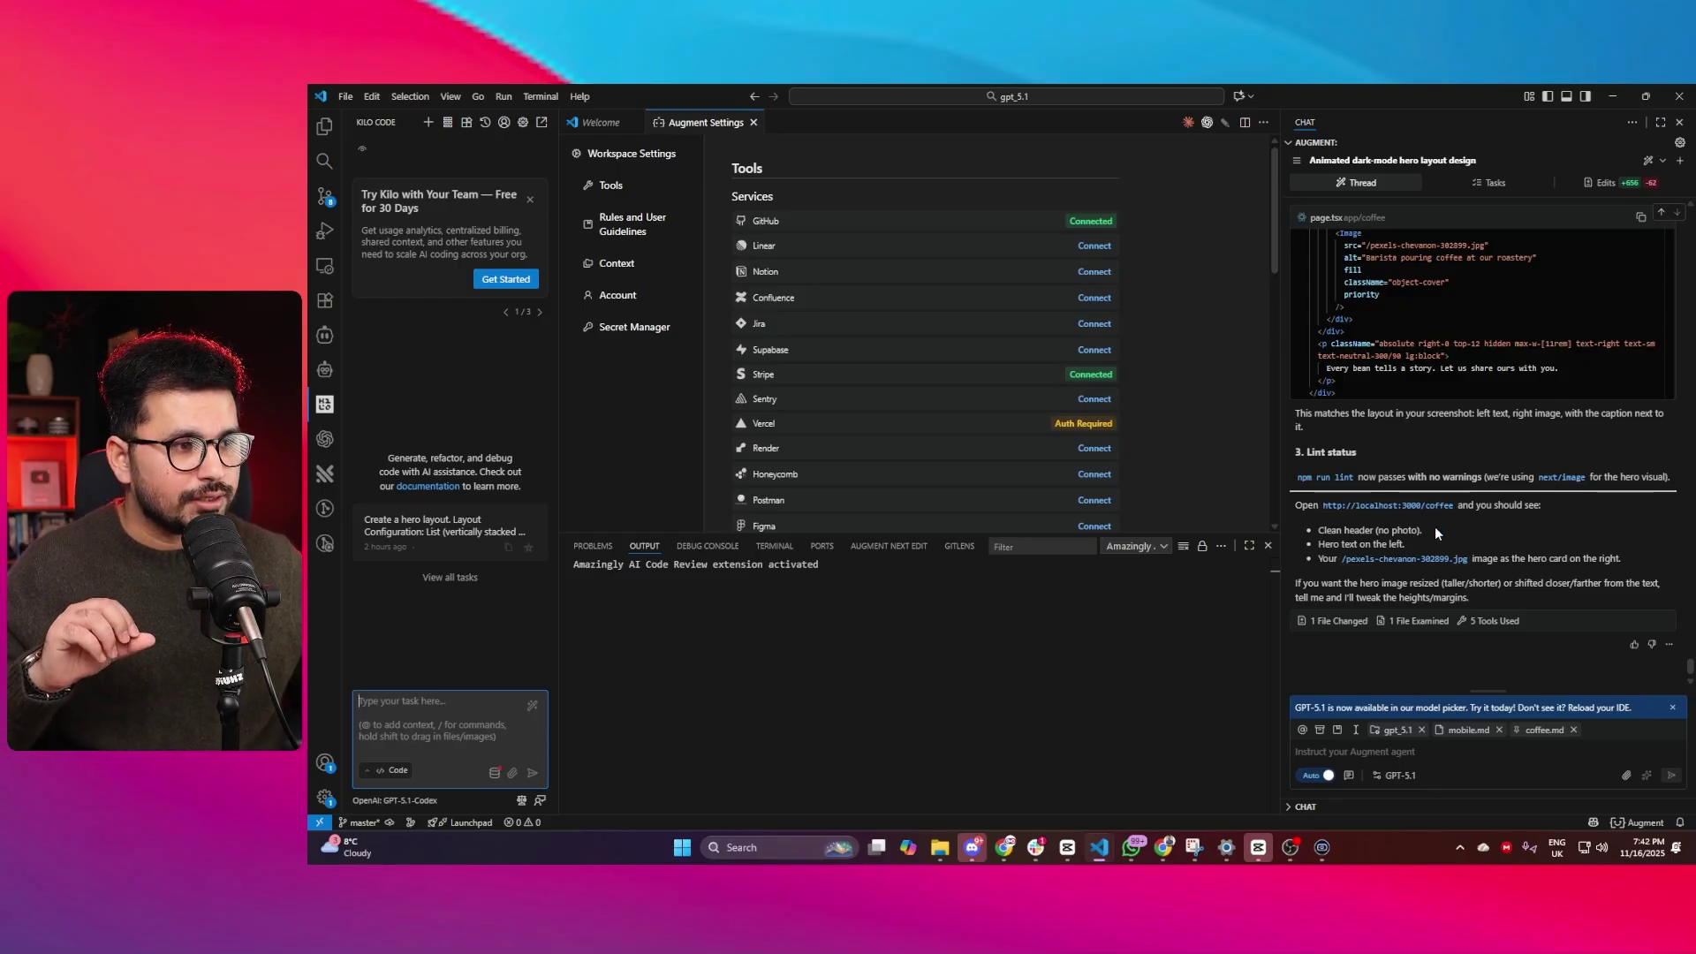
{"action": "scroll", "coordinate": [1448, 513], "scroll_direction": "up", "scroll_amount": 5}
{"action": "scroll", "coordinate": [1457, 500], "scroll_direction": "down", "scroll_amount": 5}
{"action": "scroll", "coordinate": [1466, 495], "scroll_direction": "up", "scroll_amount": 5}
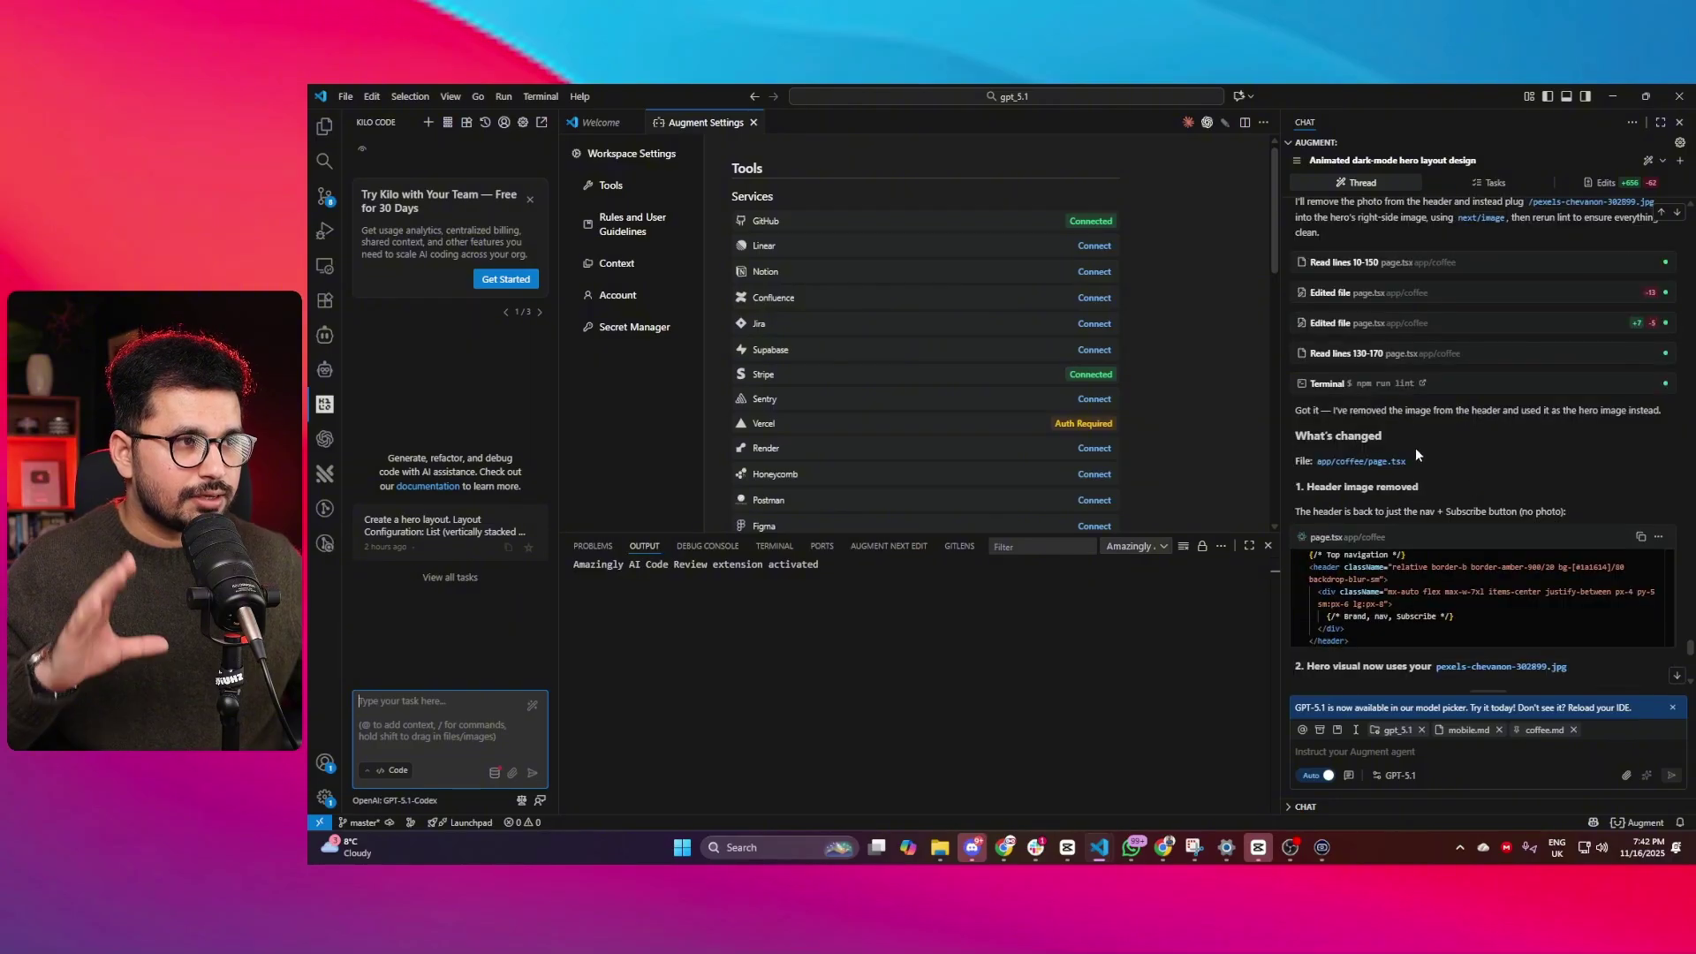
{"action": "scroll", "coordinate": [1449, 495], "scroll_direction": "down", "scroll_amount": 6}
{"action": "scroll", "coordinate": [1502, 516], "scroll_direction": "up", "scroll_amount": 10}
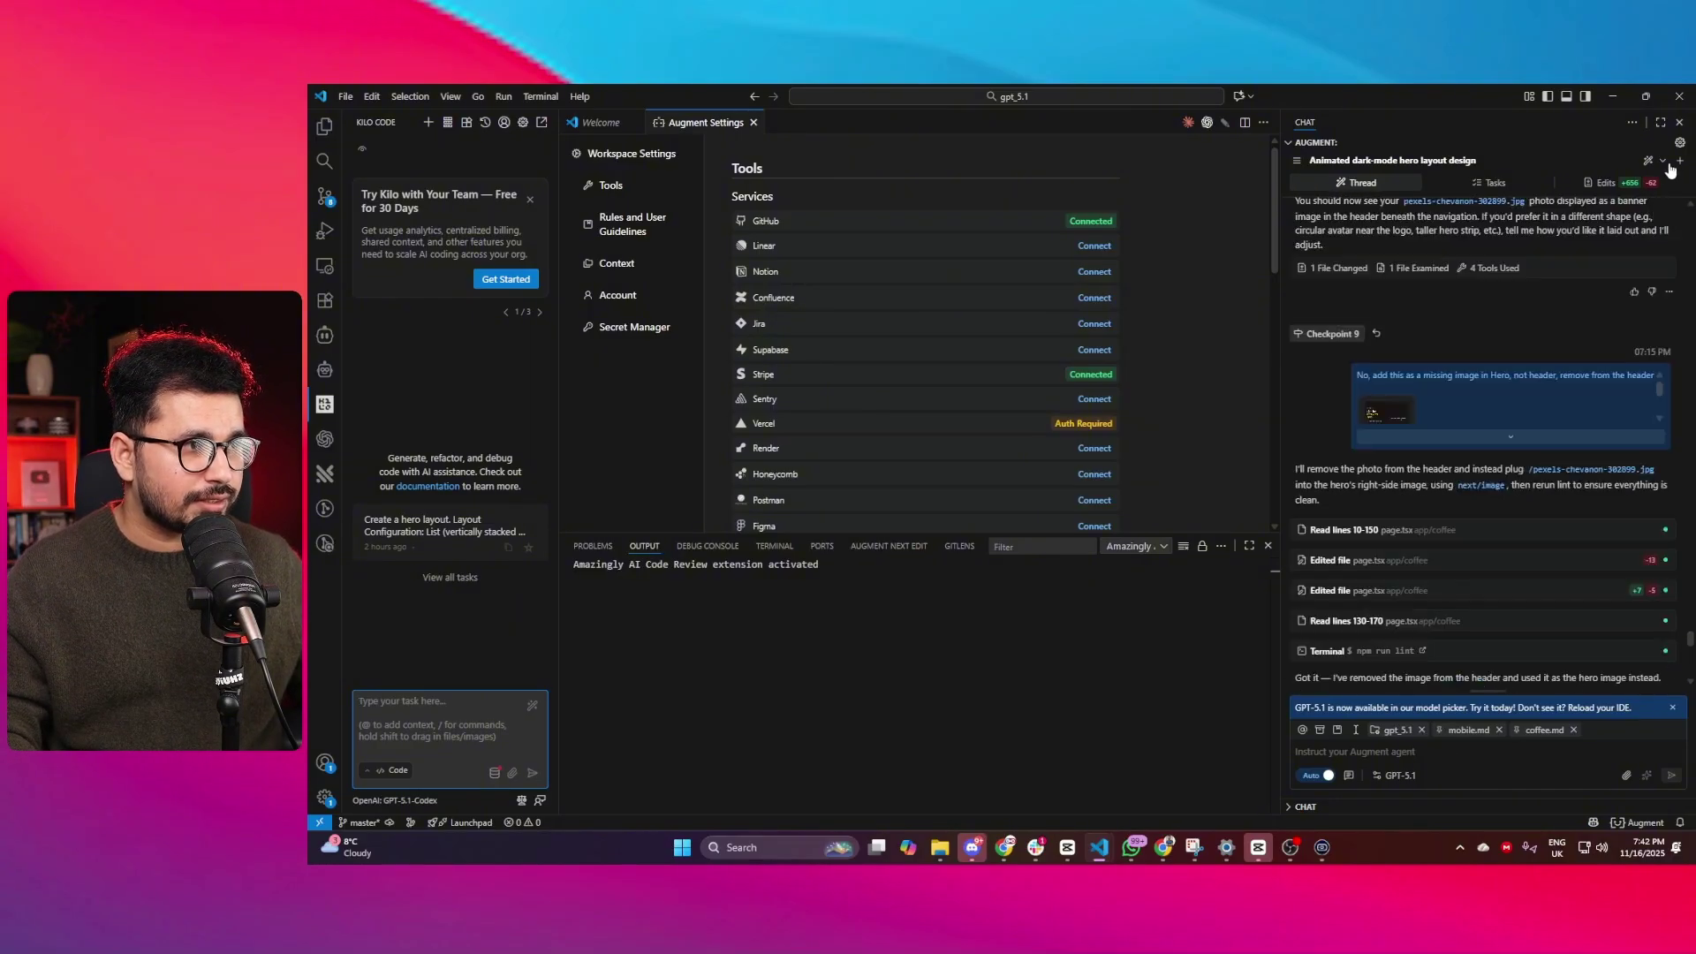
{"action": "left_click", "coordinate": [1679, 161]}
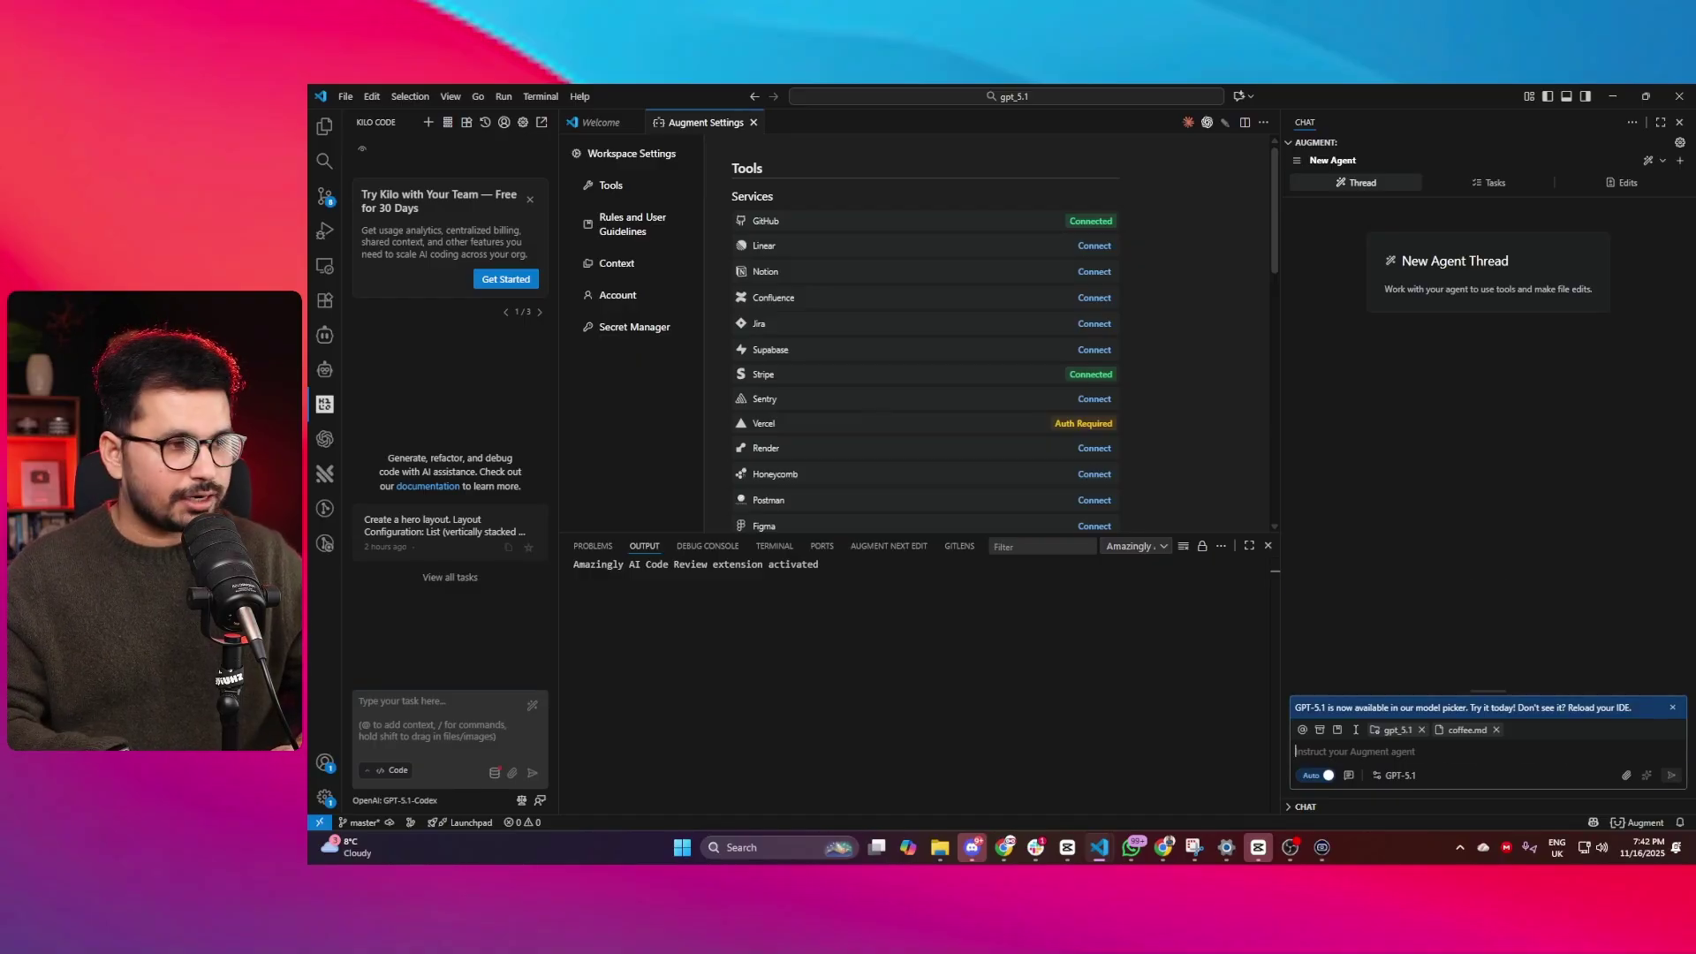
- Paste the hero prompt into the Augment input, headed by 'Create a new page /hero' and a blank line
{"action": "type", "text": "Create a hero layout. Layout Configuration: Card (centered content in a card container). Framing: Full Screen (full browser viewport width and height). Apply a glass visual style. Use dark mode colors. Accent Color: Violet (Tailwind 500). Background Color: Stone (Tailwind 900). Border Color: Zinc (Tailwind 800). Shadow: Medium (shadow-md). Use monospace fonts. Use Source Code Pro for headings. Use Manrope for body text. Use heading size 48-64px. Use subheading size 24-28px. Use body text size 16-18px. Apply regular font weight to headings. Apply normal letter spacing to headings. Apply 3d animation. Animate all at once. Use linear easing. Repeat animation twice. Animation direction: alternate reverse. Add details. Change texts, names, brands. Use Lucide icons. Make responsive. Adapt to dark mode. Create the hero section, change texts, names and numbers."}
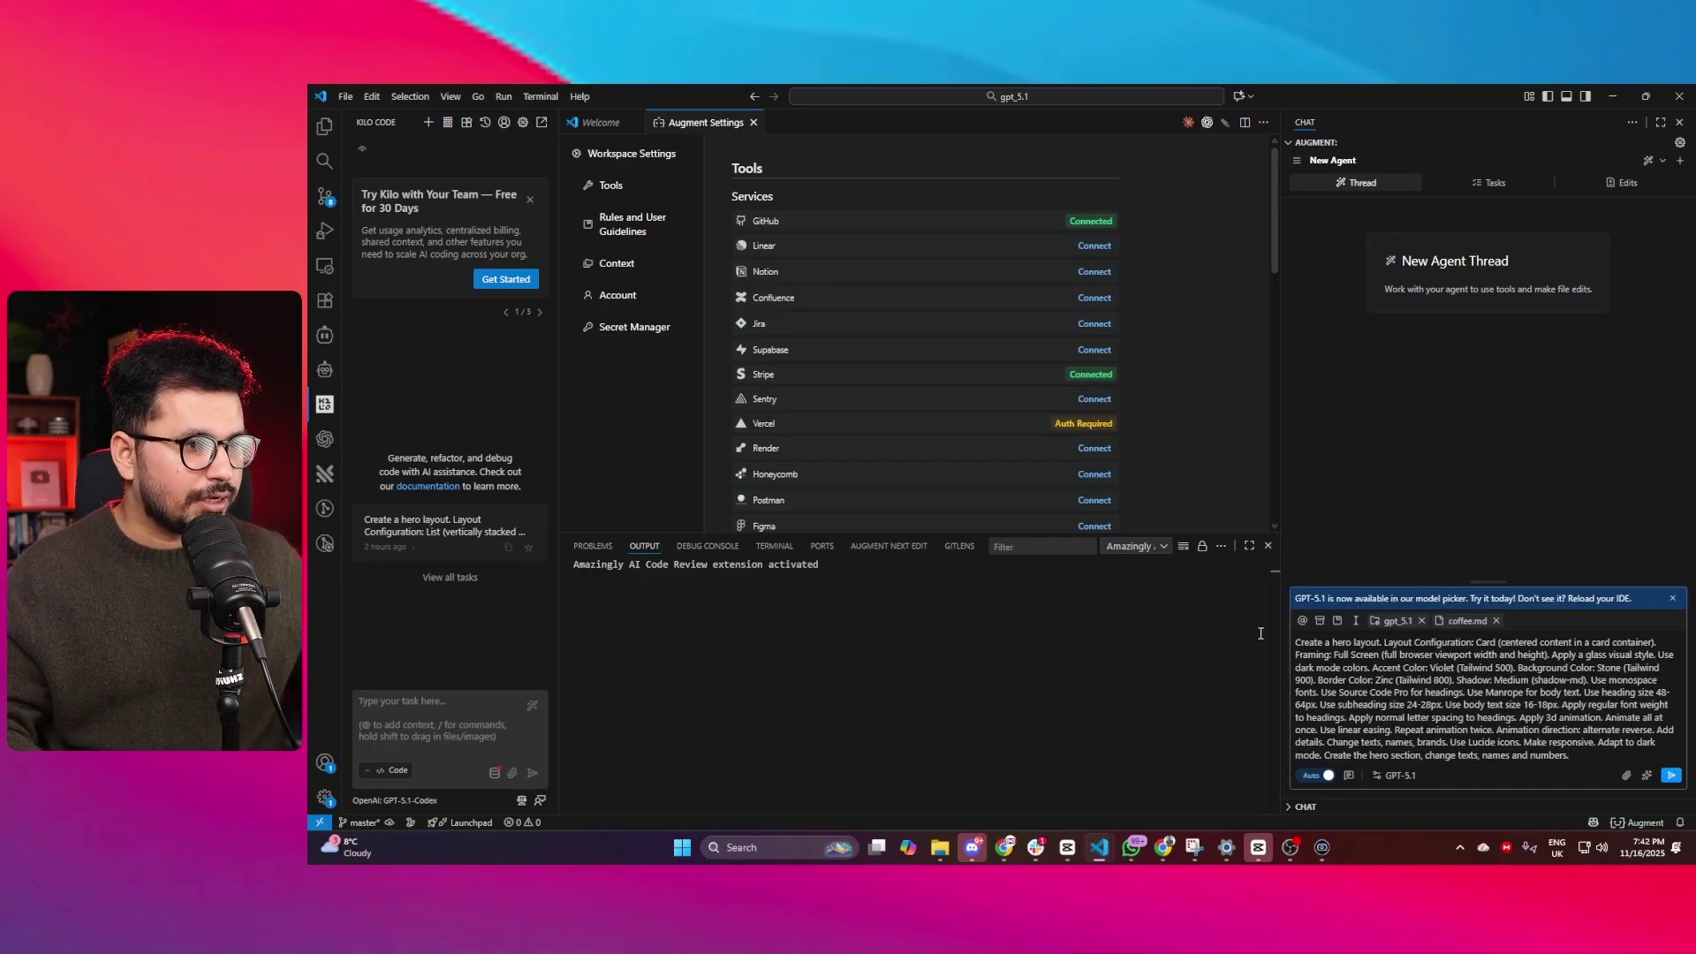
{"action": "left_click", "coordinate": [1304, 643]}
{"action": "key", "text": "shift+Return"}
{"action": "key", "text": "Up"}
{"action": "type", "text": "Create a new page"}
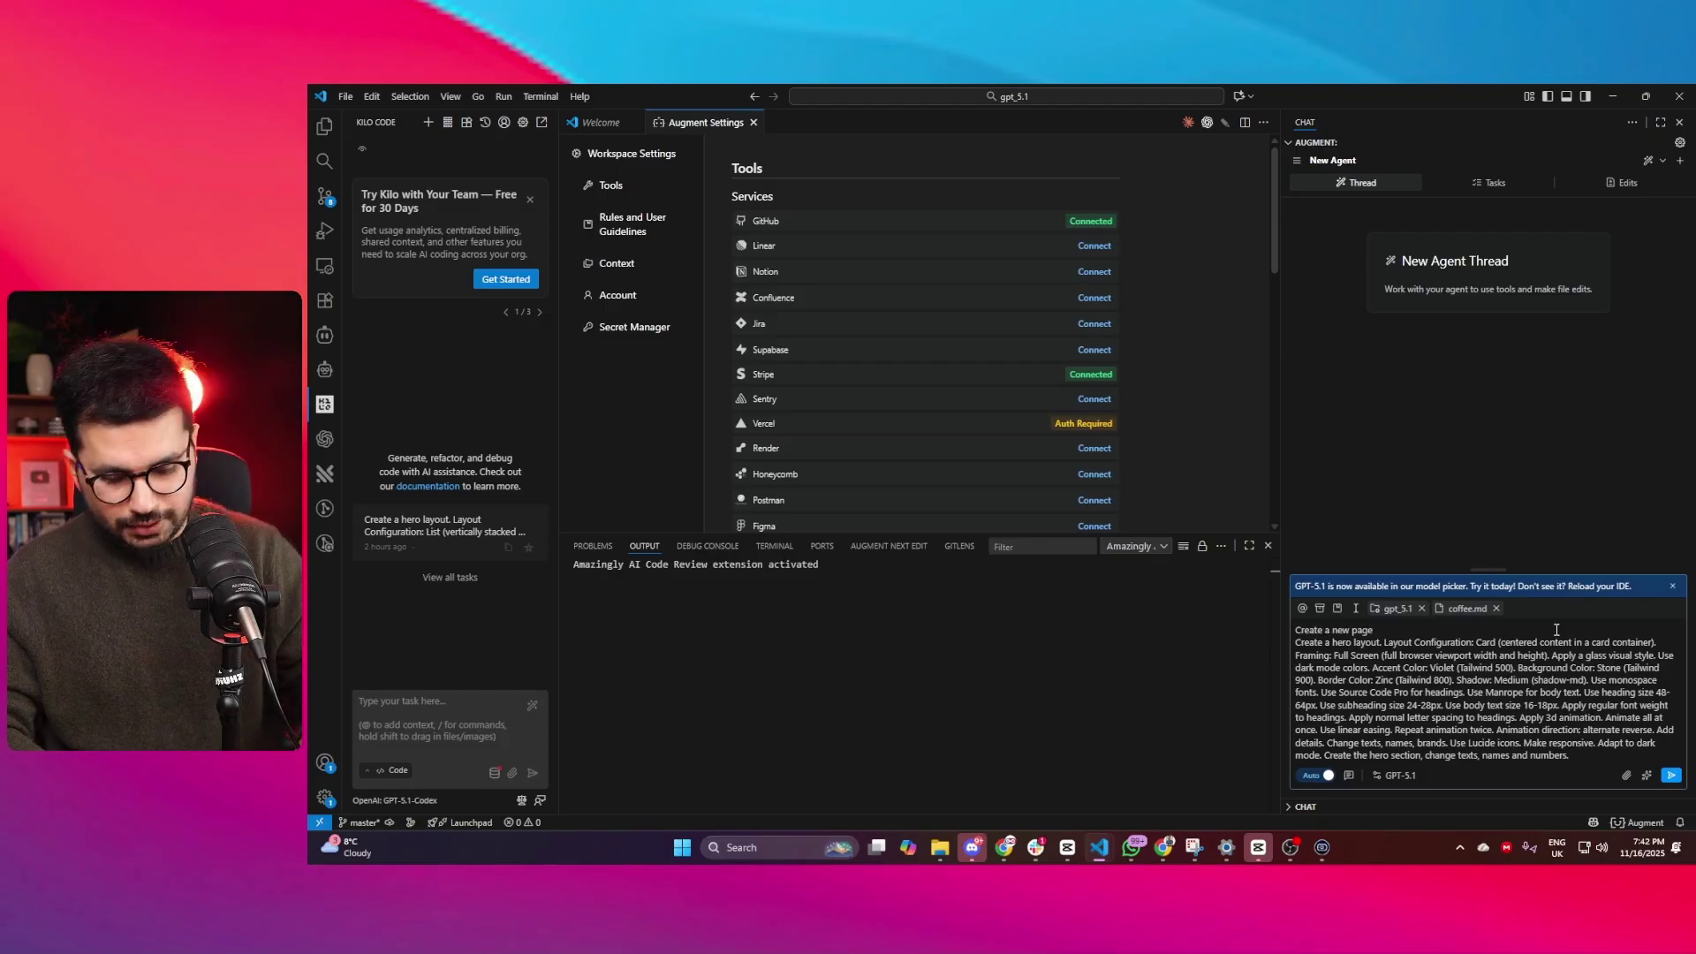
{"action": "type", "text": " /hero"}
{"action": "key", "text": "shift+Return"}
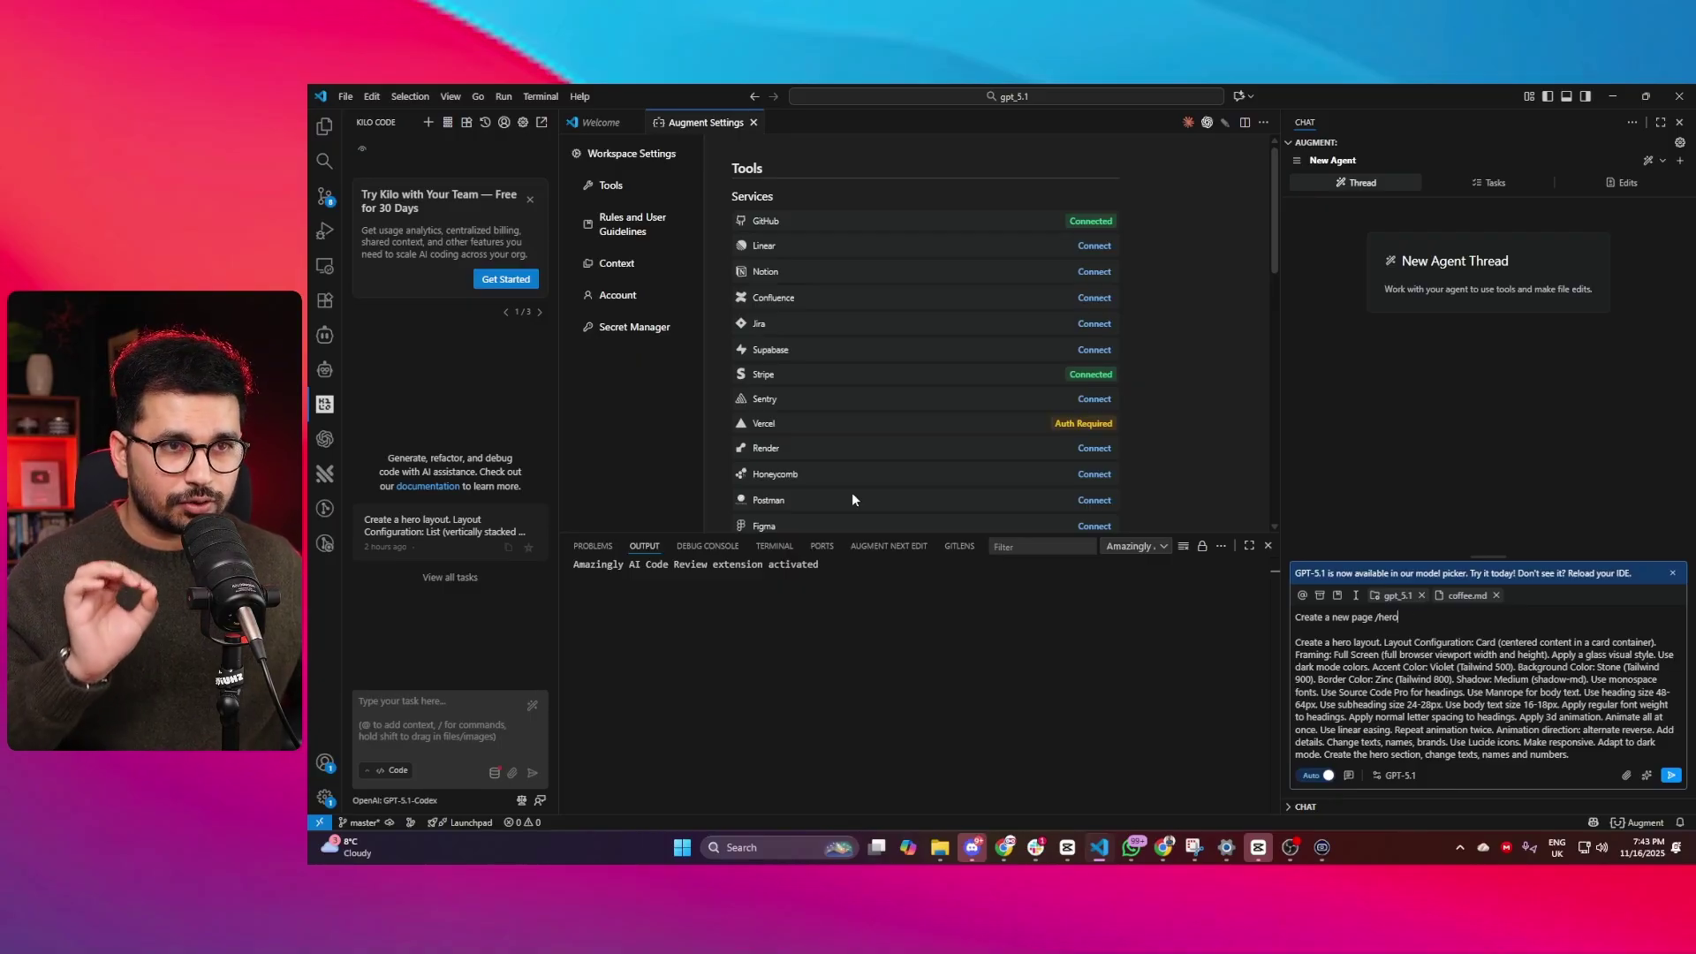
{"action": "left_click", "coordinate": [324, 125]}
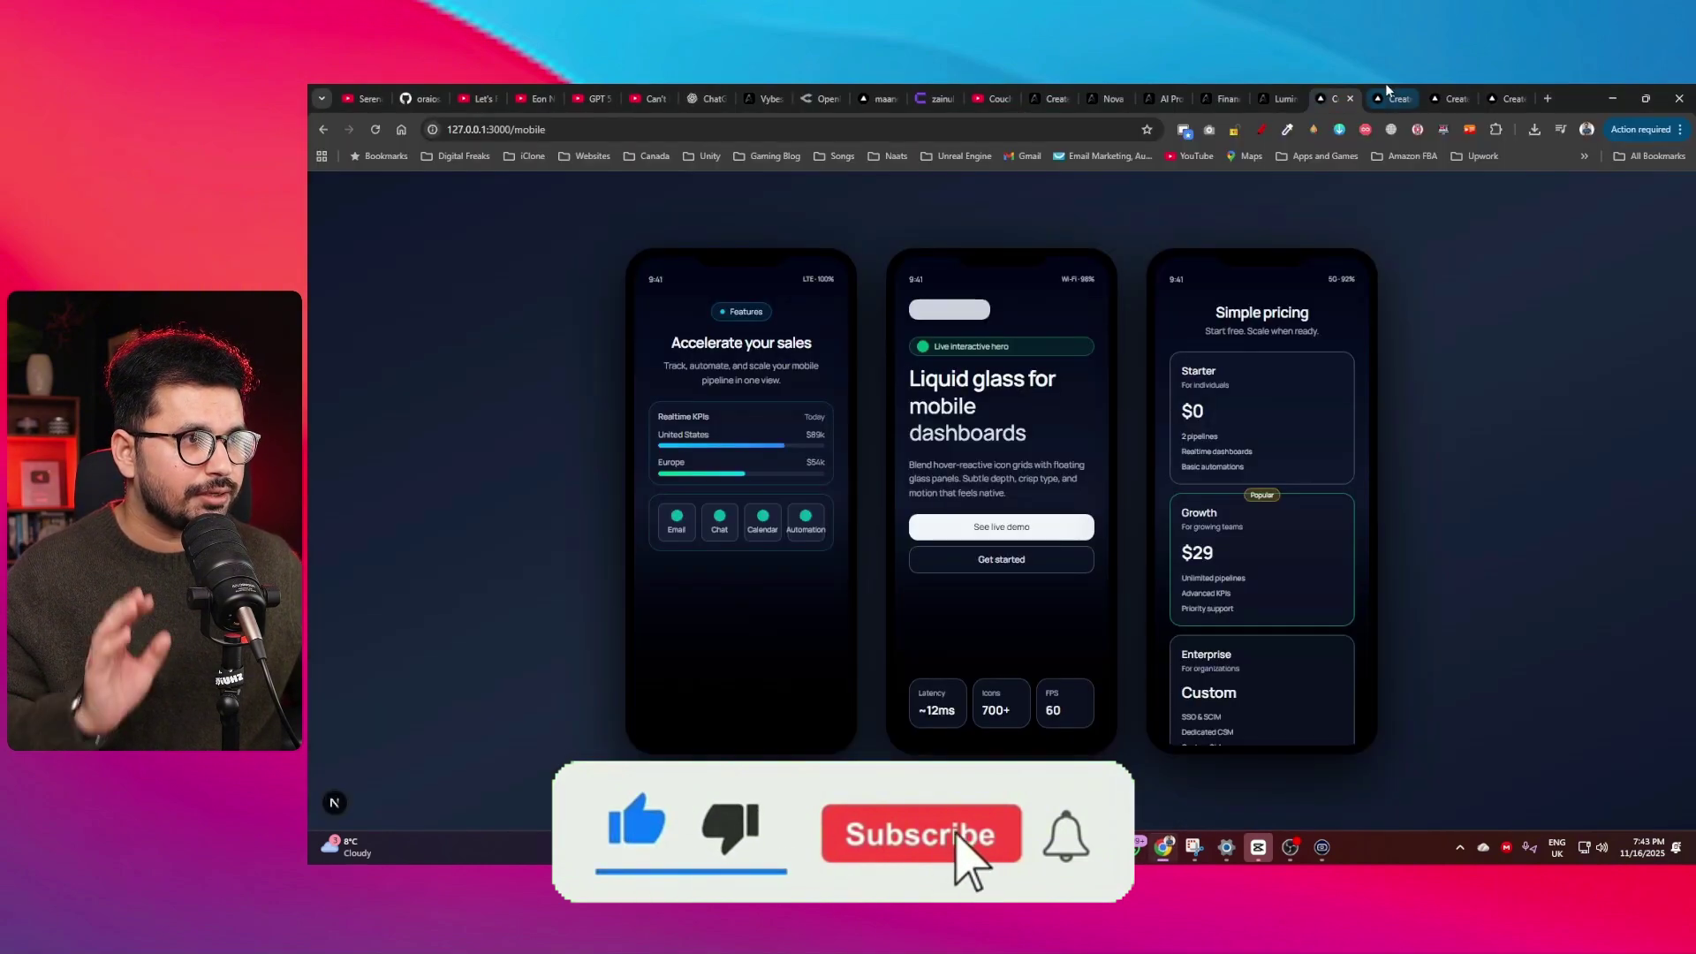
- Review the local /mobile, hero, /coffee and /onboarding pages in Chrome, then return to VS Code
{"action": "left_click", "coordinate": [1389, 92]}
{"action": "left_click", "coordinate": [1439, 92]}
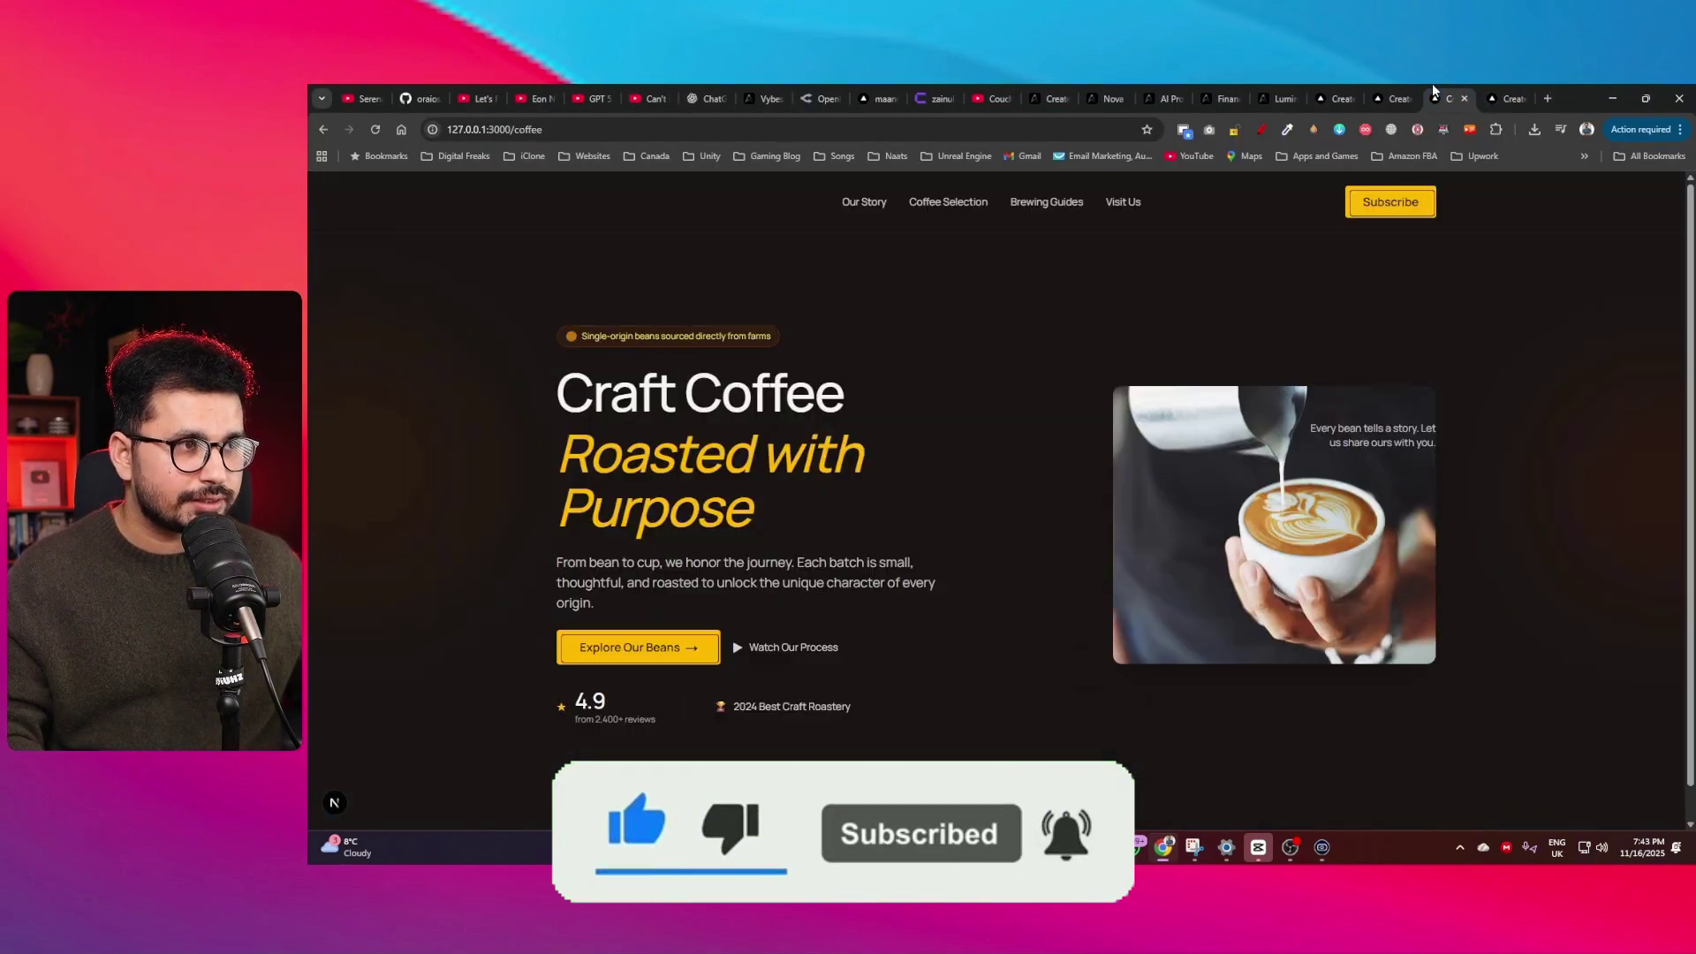
{"action": "left_click", "coordinate": [1396, 99]}
{"action": "left_click", "coordinate": [1338, 98]}
{"action": "left_click_drag", "start_coordinate": [548, 130], "coordinate": [524, 130]}
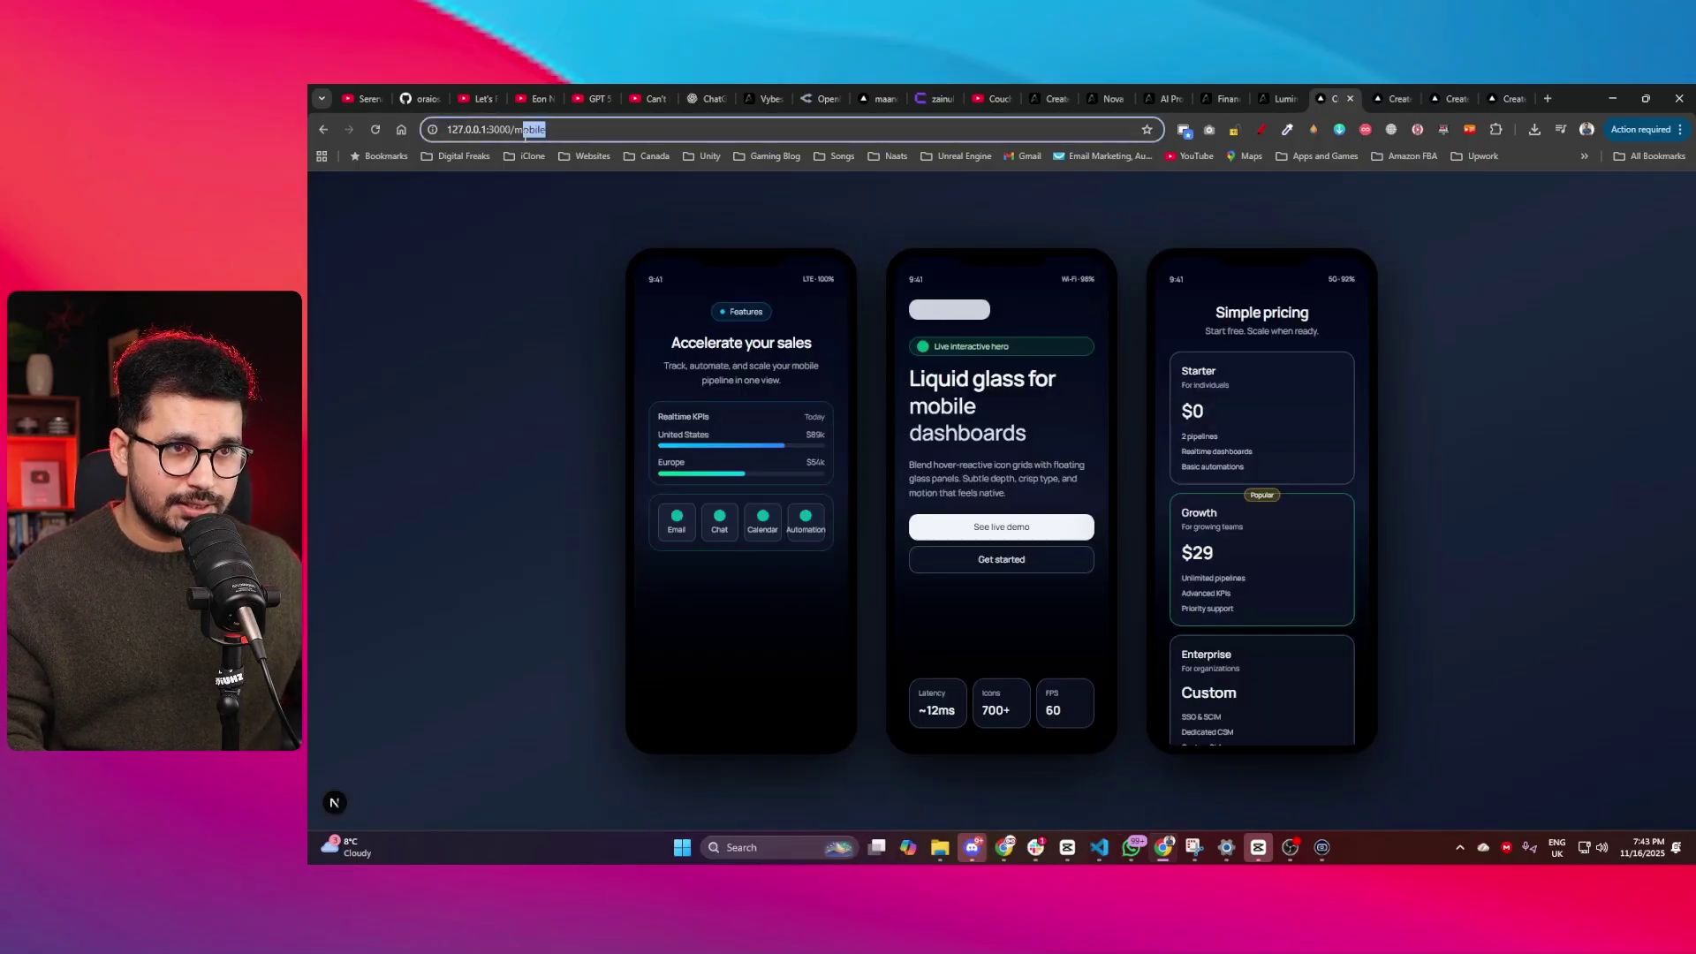
{"action": "left_click", "coordinate": [1376, 92]}
{"action": "left_click_drag", "start_coordinate": [655, 389], "coordinate": [1233, 580]}
{"action": "left_click", "coordinate": [1449, 98]}
{"action": "left_click_drag", "start_coordinate": [542, 130], "coordinate": [514, 130]}
{"action": "left_click", "coordinate": [1513, 89]}
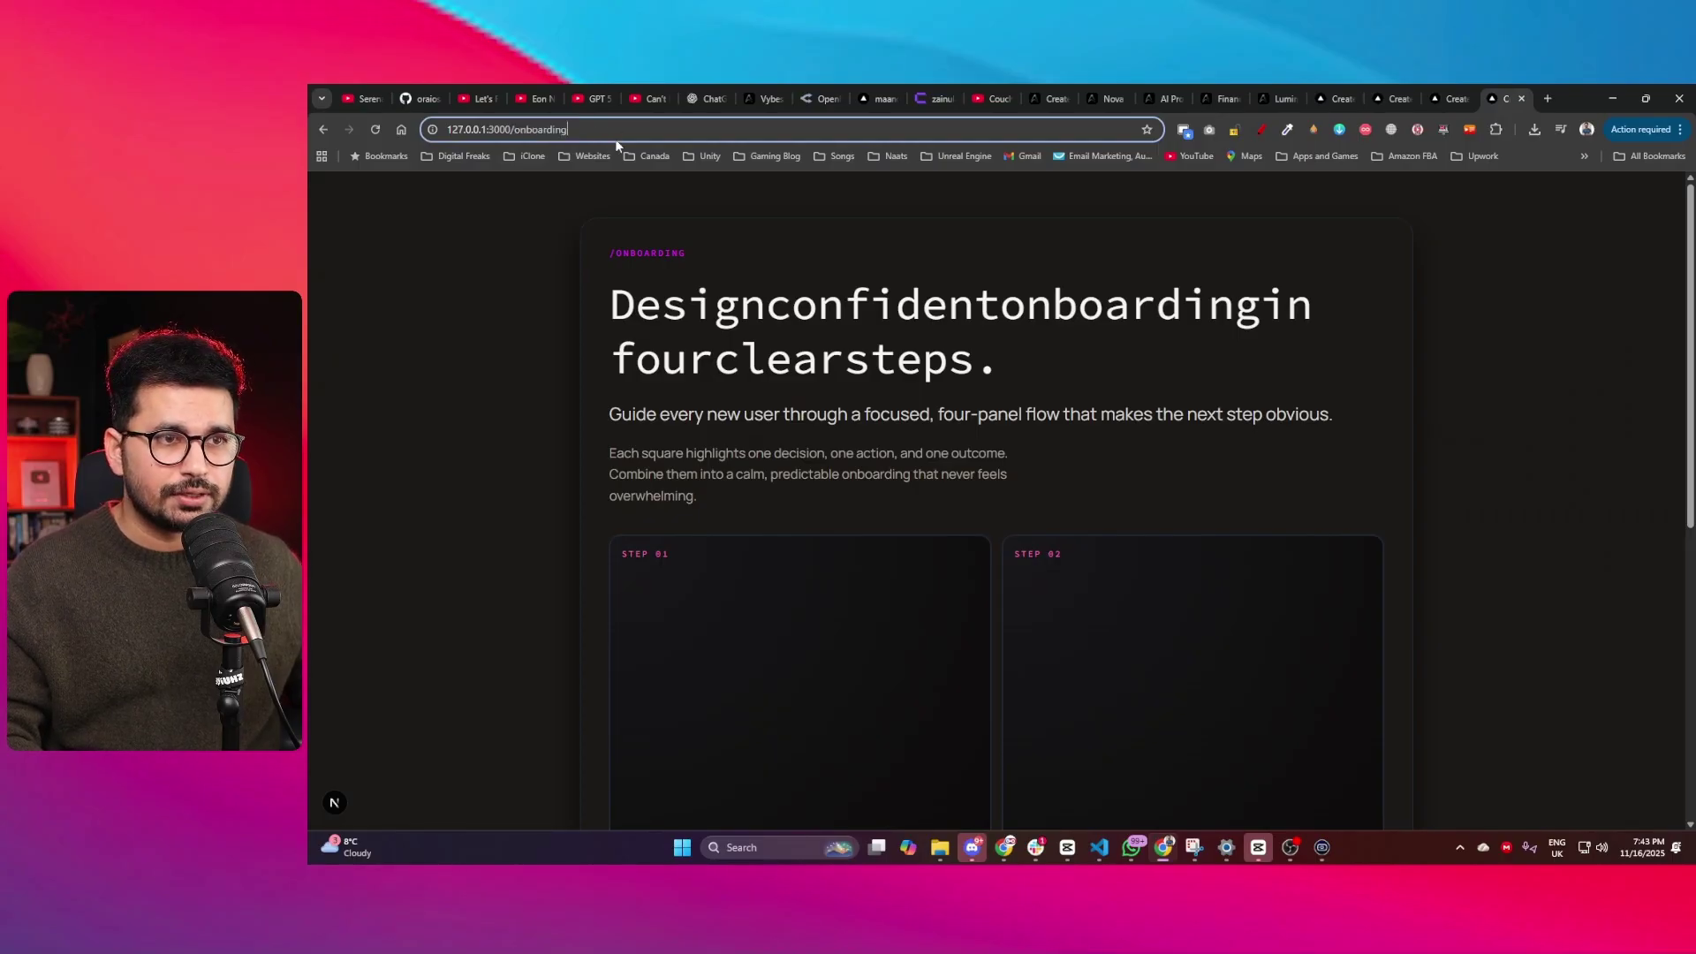
{"action": "key", "text": "alt+Tab"}
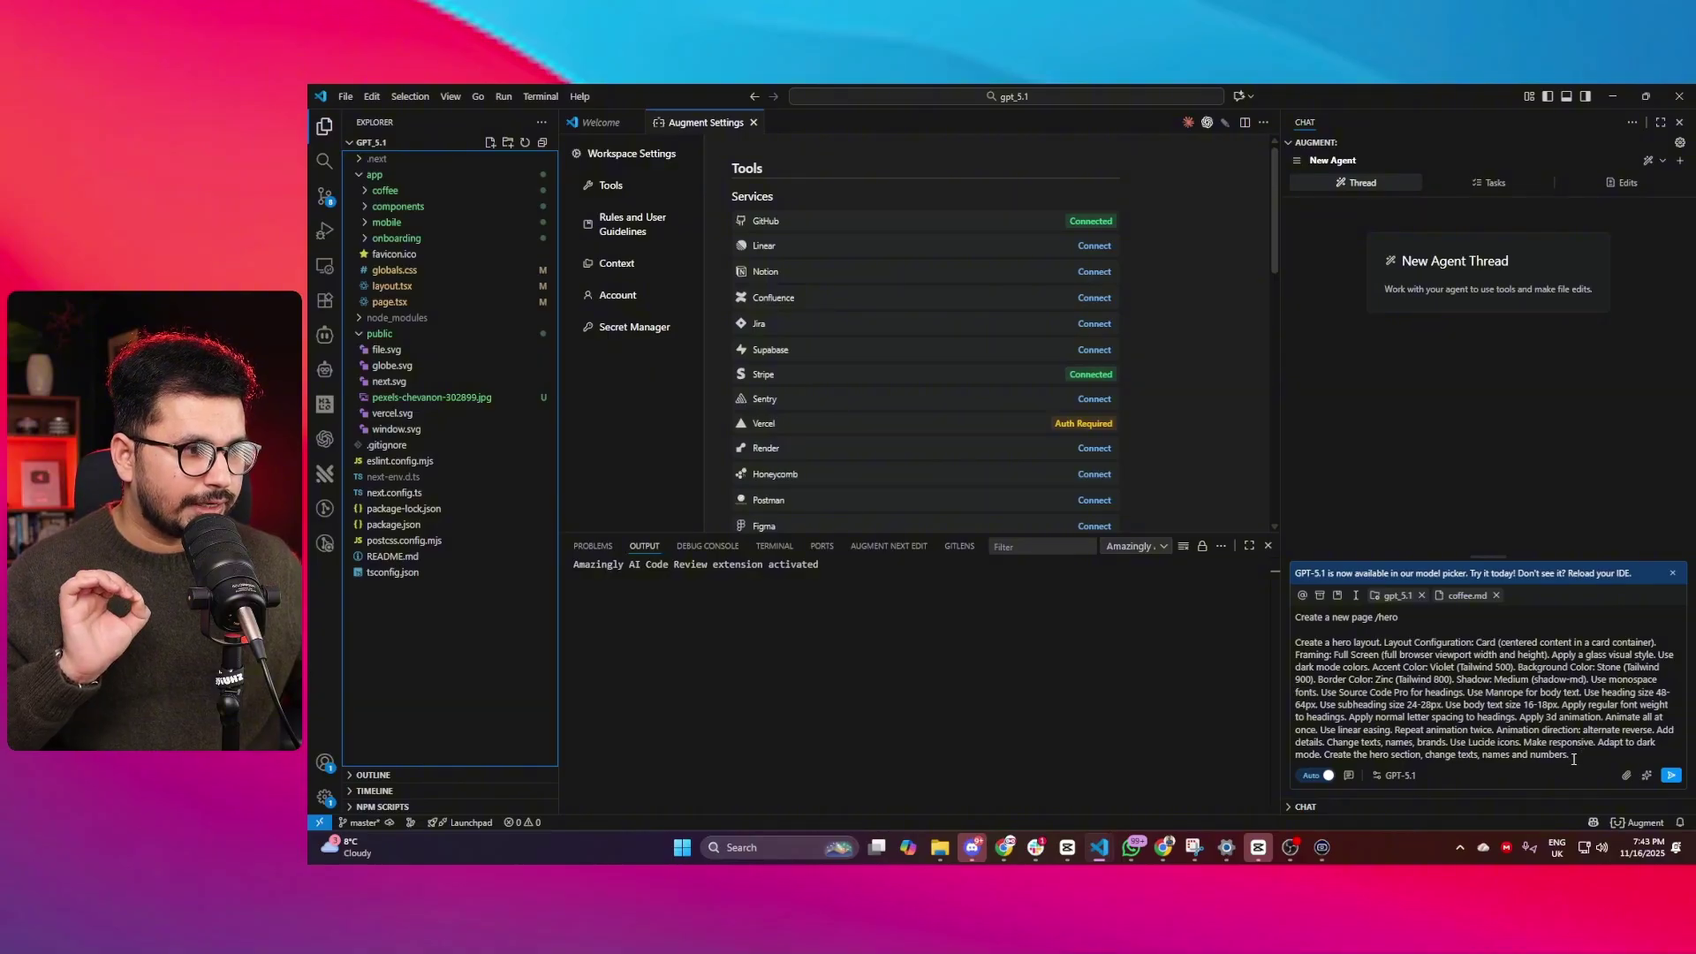
- Submit the 'Create a new page /hero' request with the hero prompt to the Augment agent
{"action": "left_click_drag", "start_coordinate": [1573, 758], "coordinate": [1173, 648]}
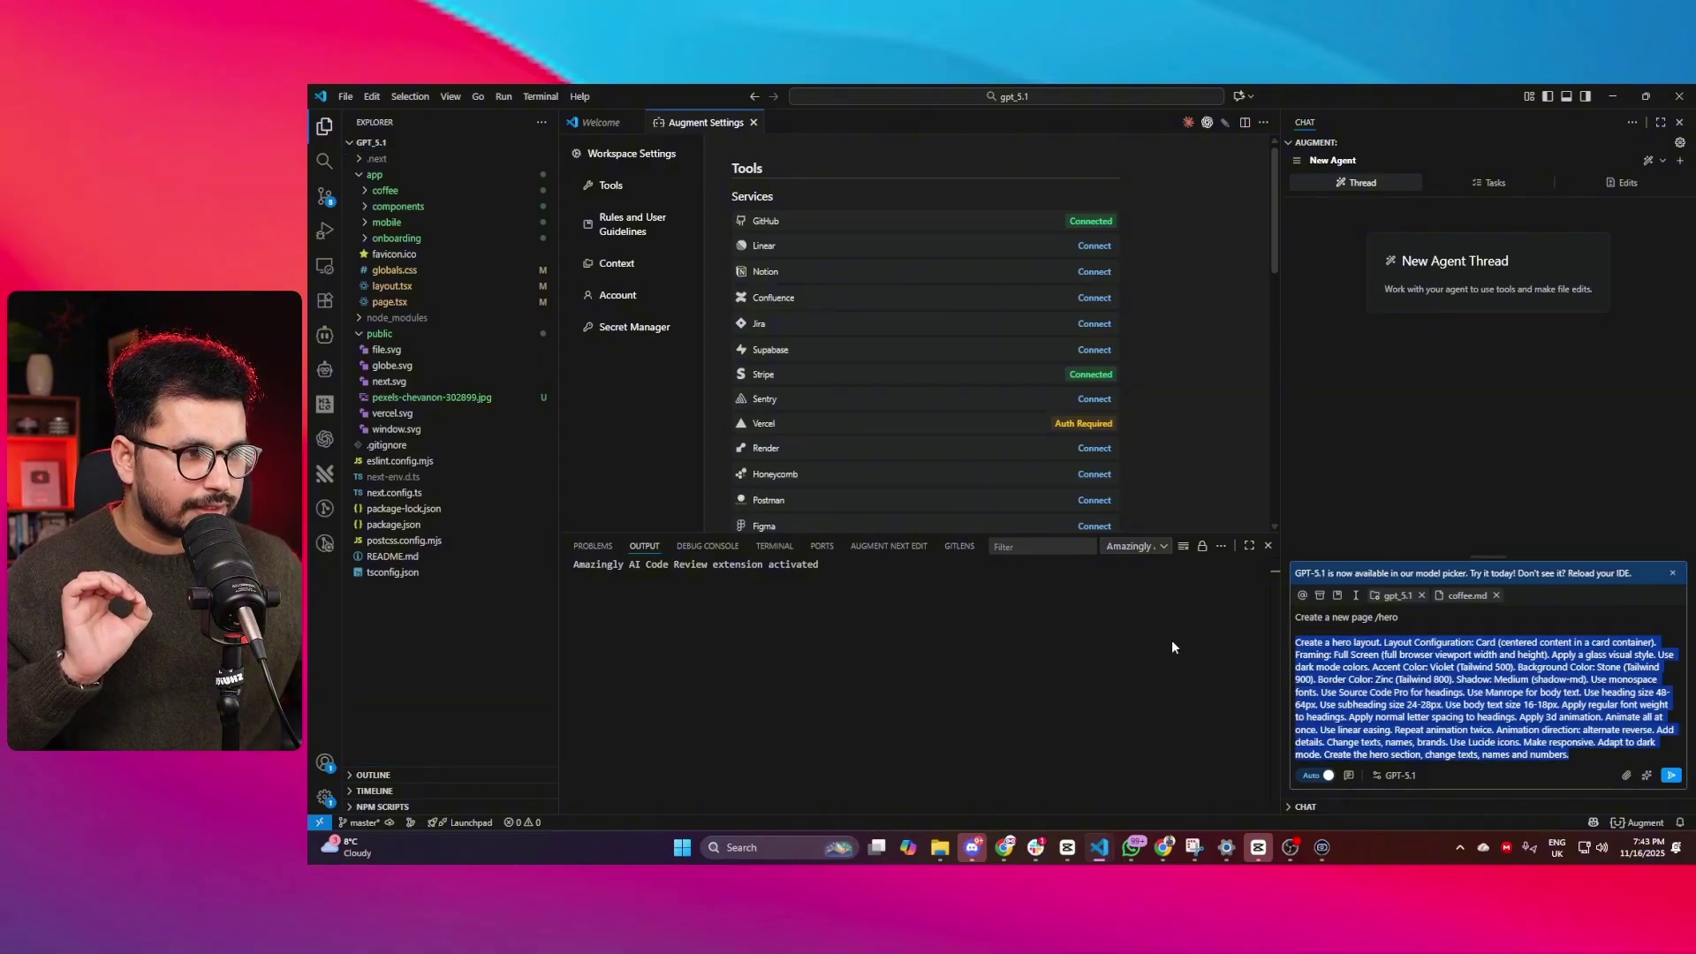
{"action": "left_click", "coordinate": [1608, 759]}
{"action": "key", "text": "Return"}
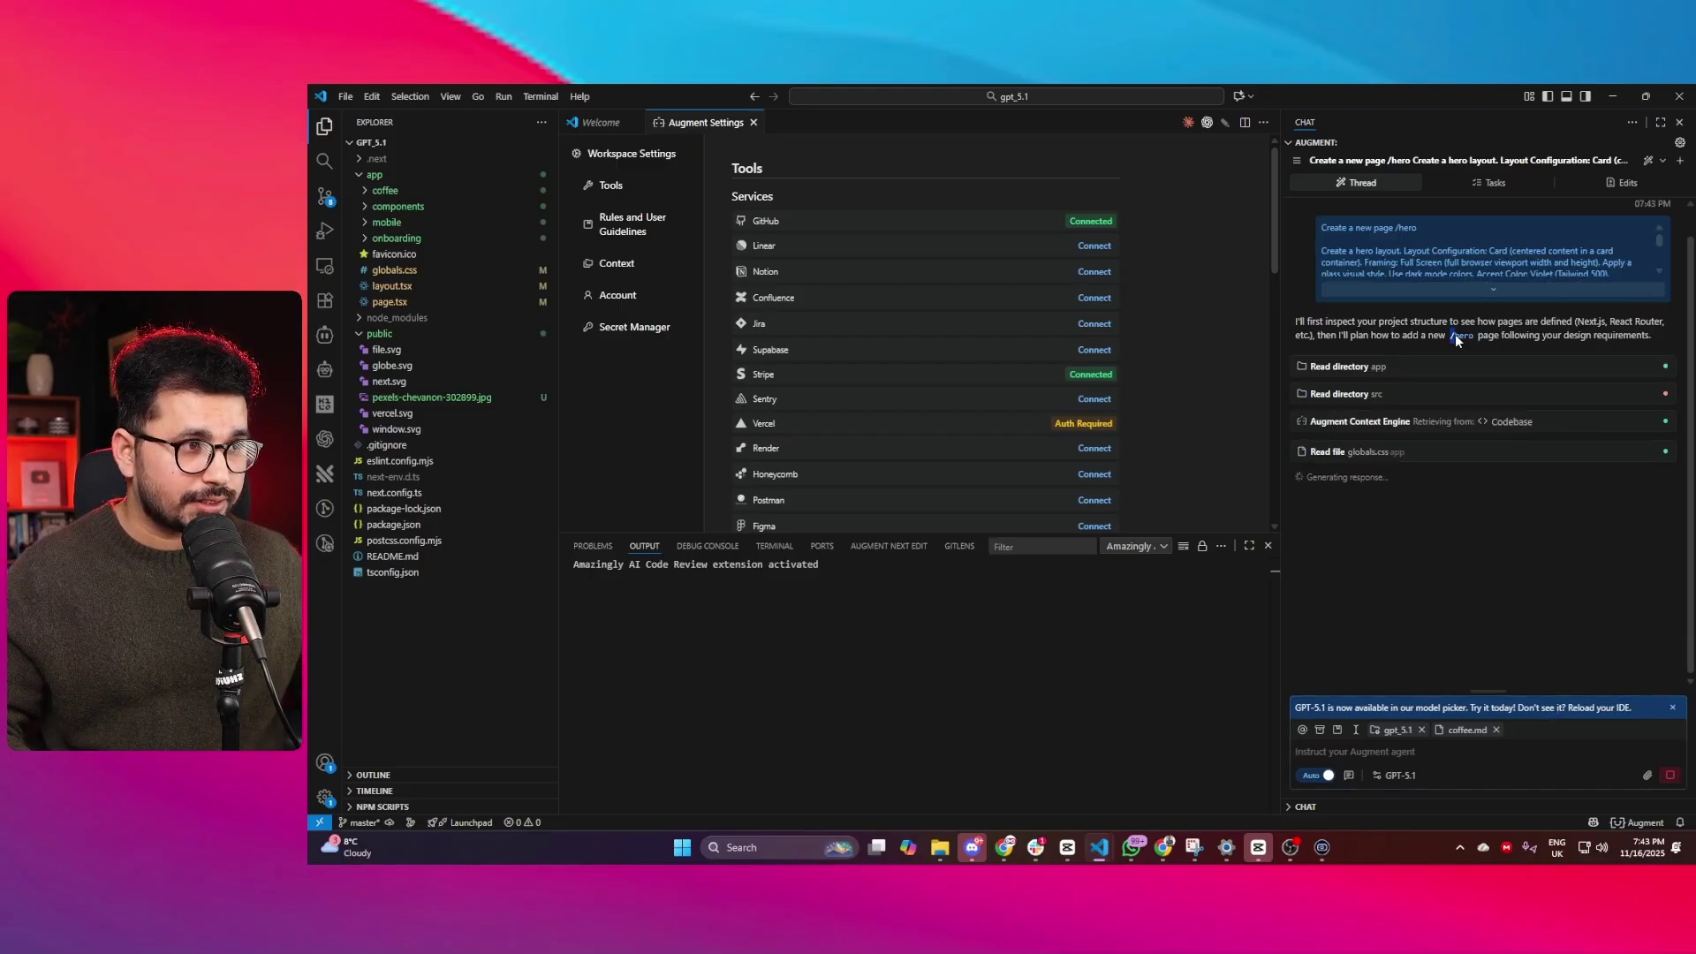
{"action": "left_click_drag", "start_coordinate": [1450, 335], "coordinate": [1466, 338]}
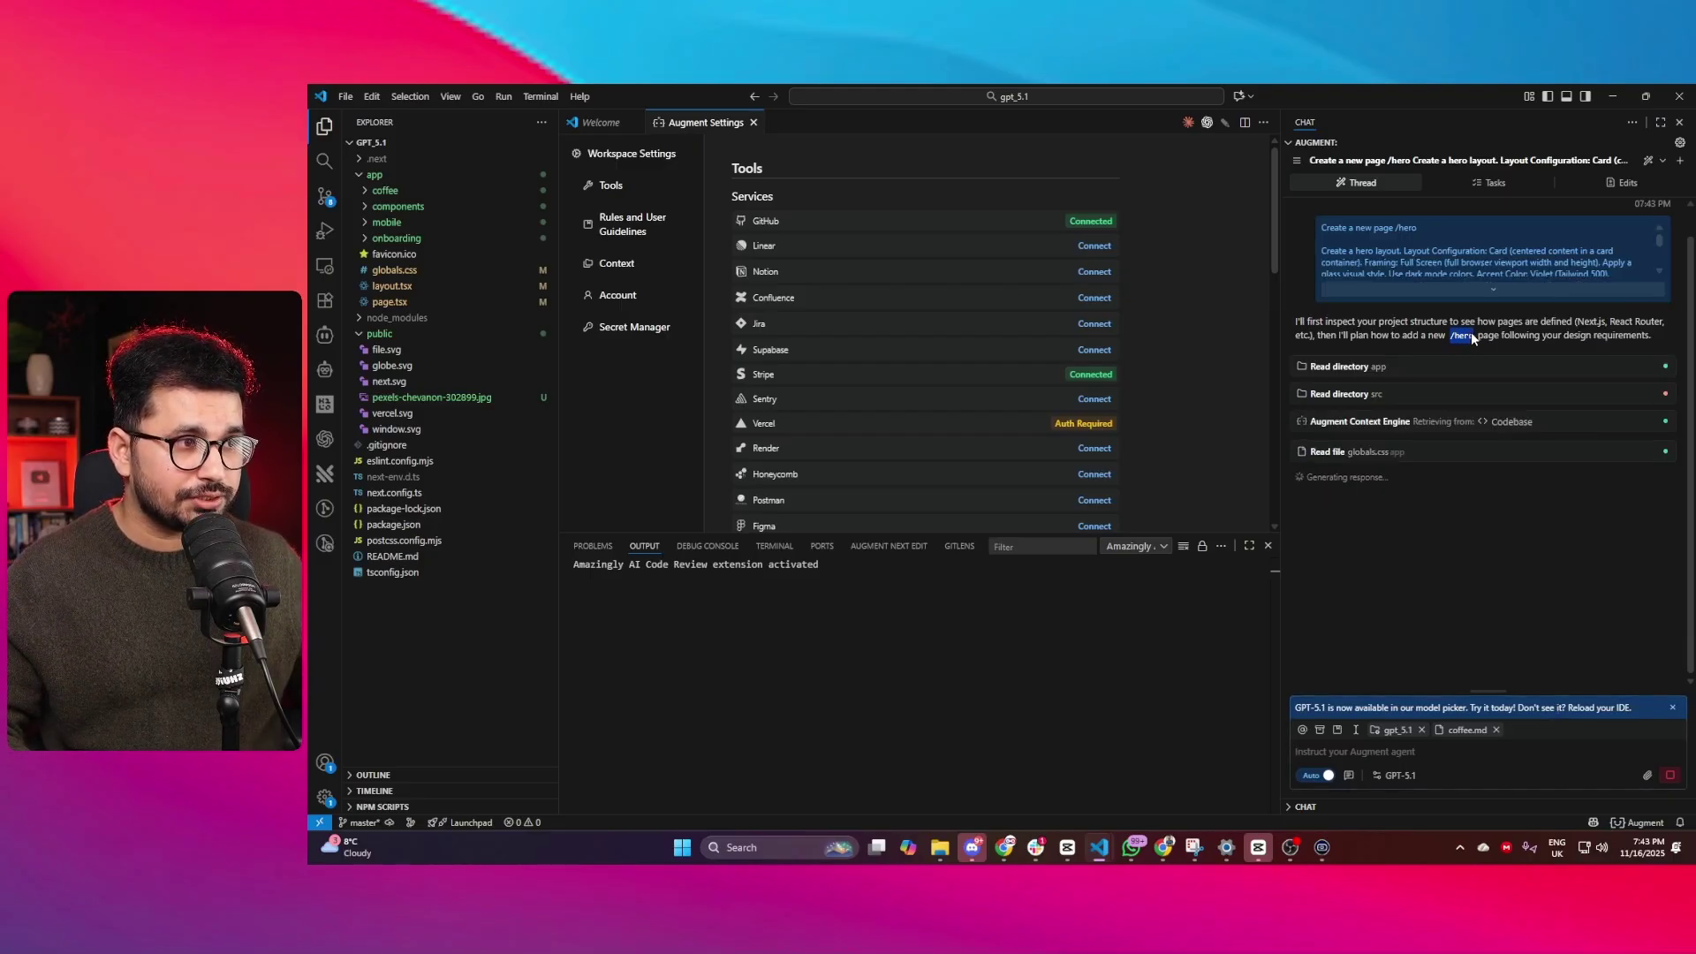